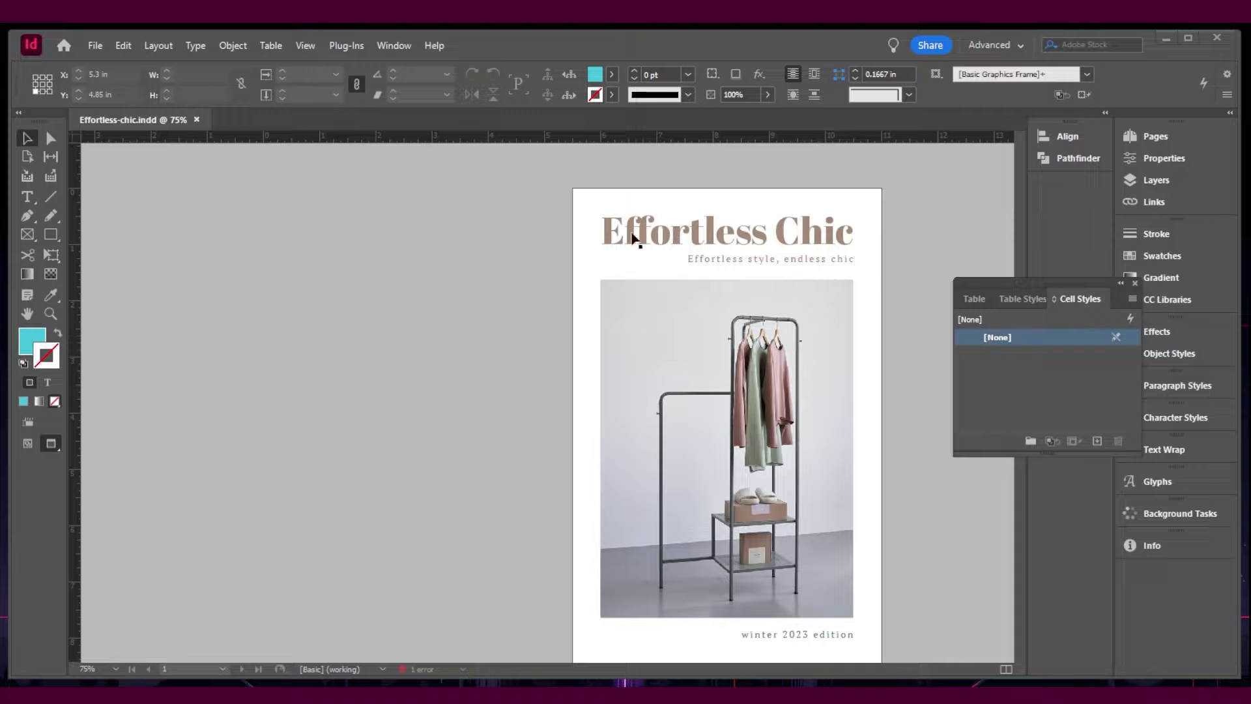
Step: Zoom in to 125% on the Contents list on page 3
{"action": "scroll", "coordinate": [577, 274], "scroll_direction": "down", "scroll_amount": 10}
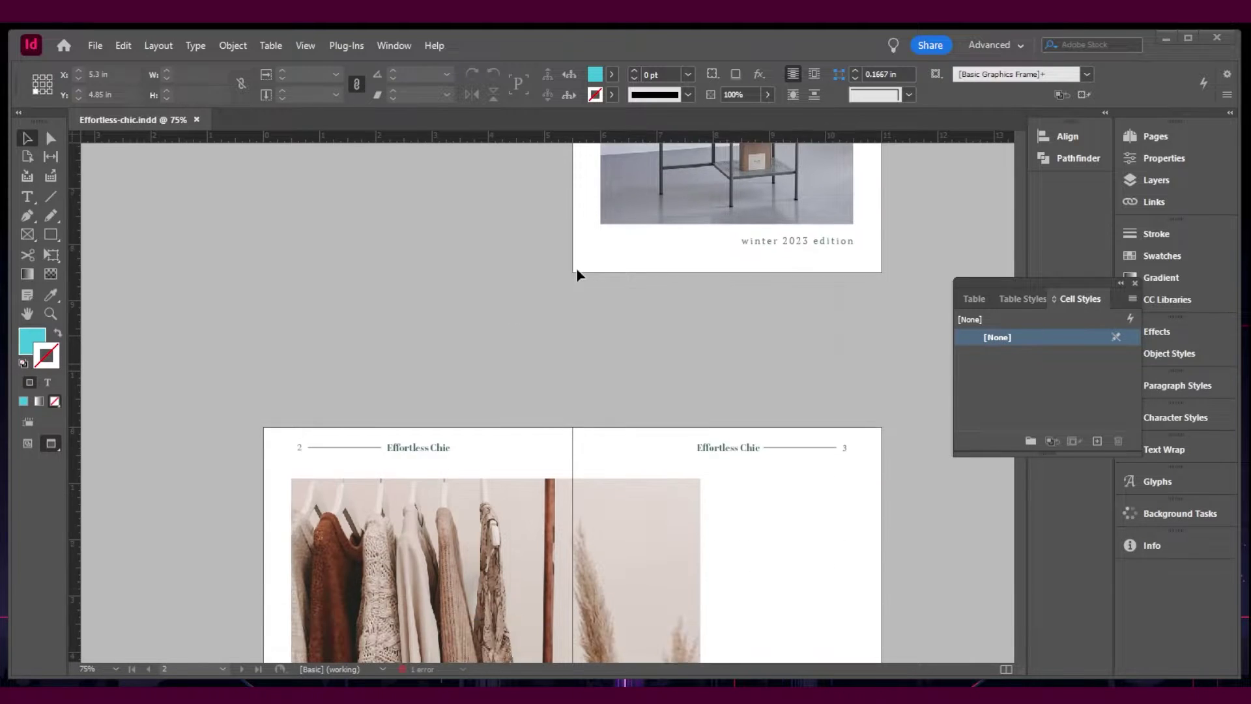
{"action": "scroll", "coordinate": [815, 417], "scroll_direction": "left", "scroll_amount": 2}
{"action": "scroll", "coordinate": [834, 430], "scroll_direction": "right", "scroll_amount": 3}
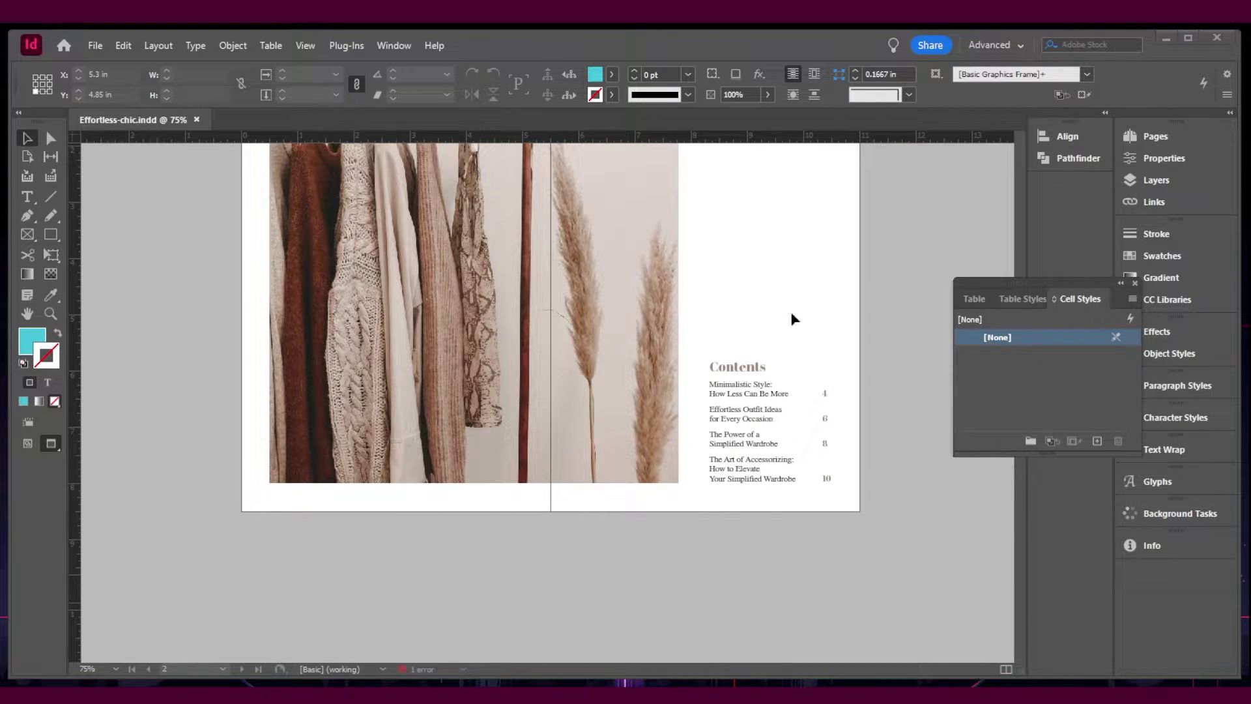
{"action": "key", "text": "z"}
{"action": "left_click_drag", "start_coordinate": [810, 163], "coordinate": [816, 516]}
{"action": "left_click_drag", "start_coordinate": [685, 438], "coordinate": [389, 335]}
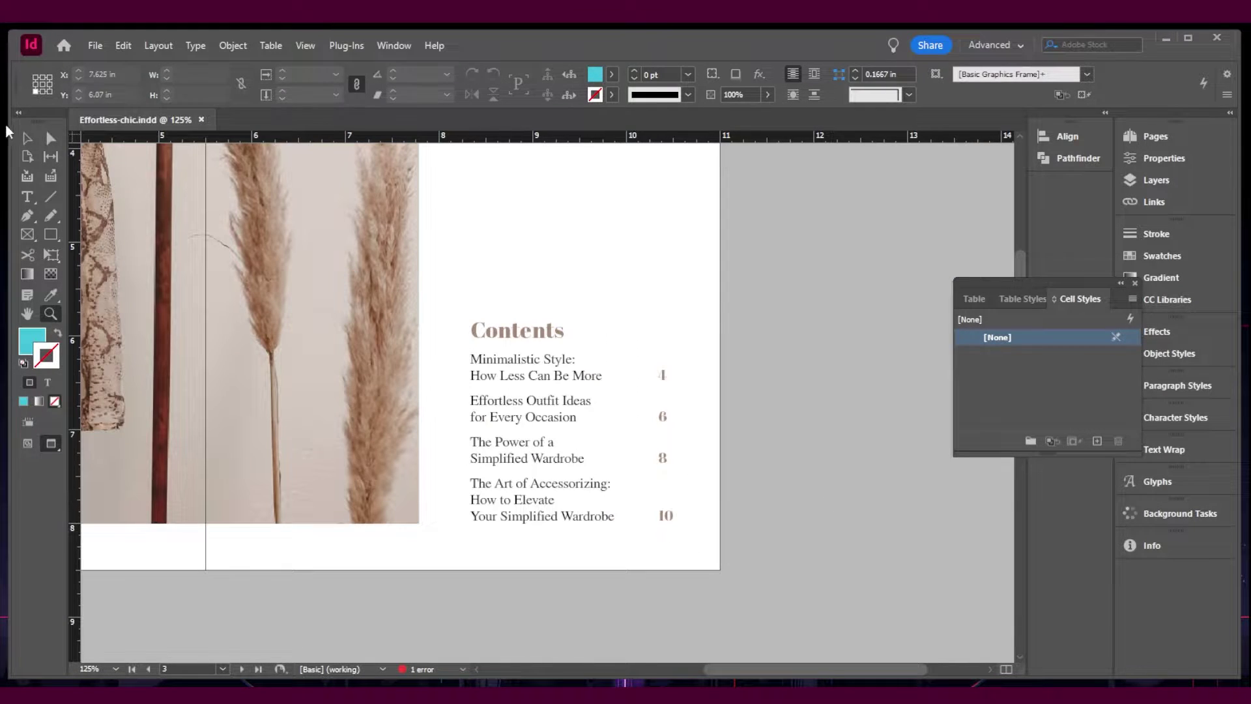
Step: Select the Contents text frame and close the floating Cell Styles panel
{"action": "left_click", "coordinate": [27, 137]}
{"action": "left_click", "coordinate": [542, 374]}
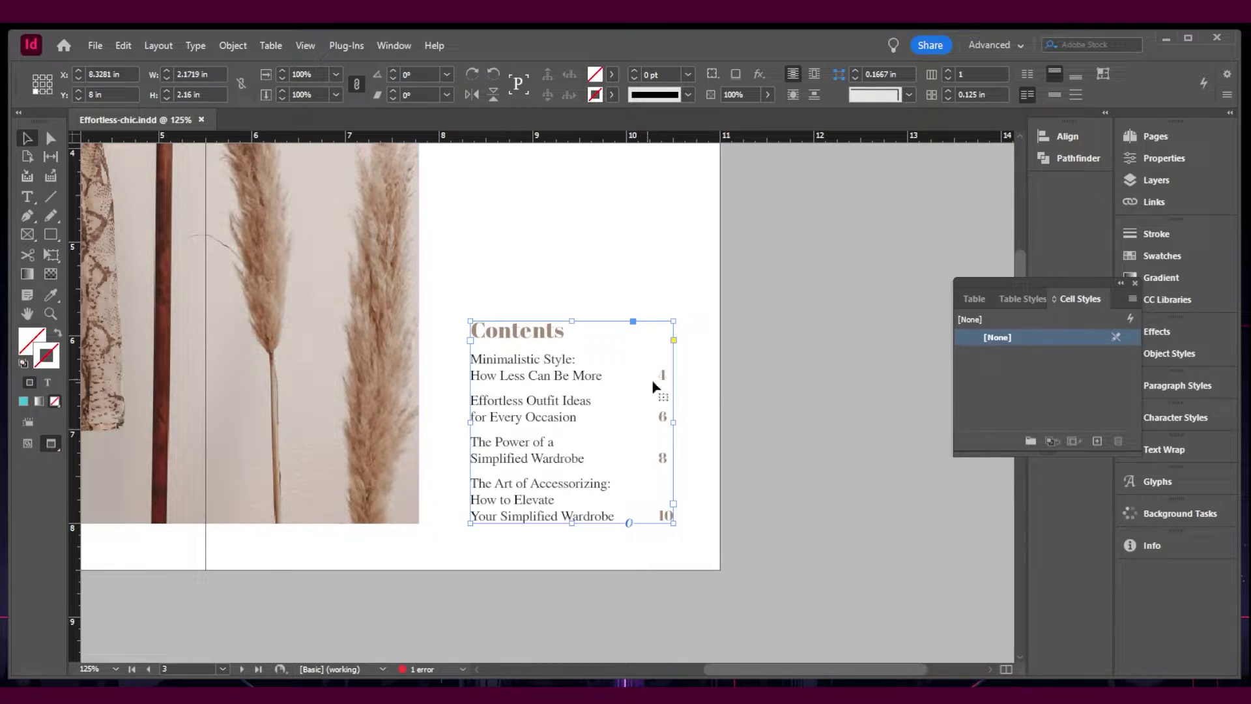
{"action": "left_click", "coordinate": [1135, 283]}
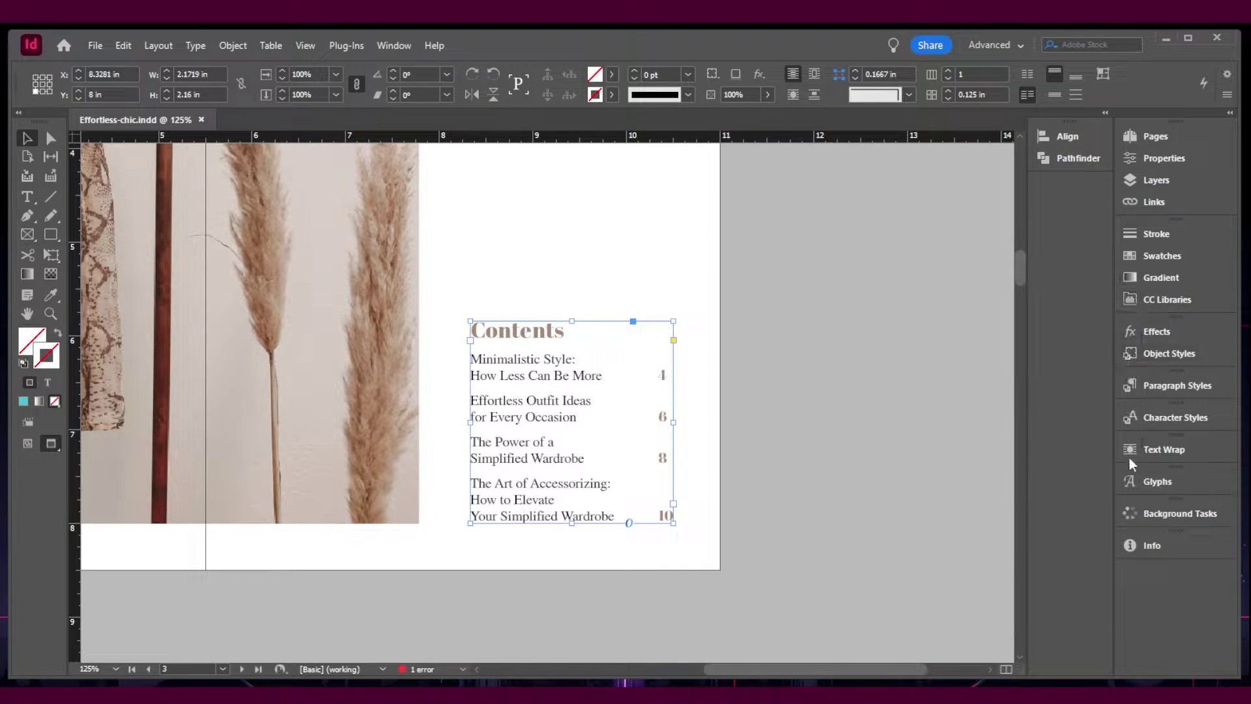
Step: Select each Contents entry in turn, from the first through the page-10 entry
{"action": "double_click", "coordinate": [663, 376]}
{"action": "left_click_drag", "start_coordinate": [664, 376], "coordinate": [459, 362]}
{"action": "left_click_drag", "start_coordinate": [670, 417], "coordinate": [459, 395]}
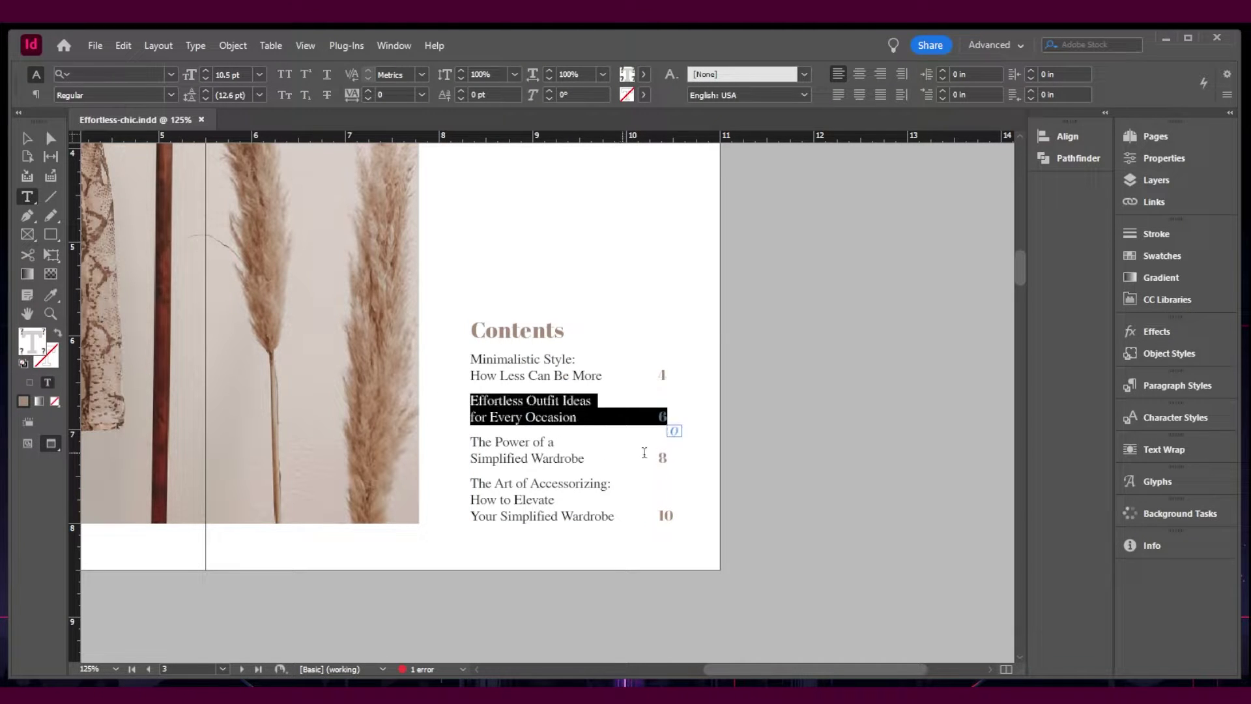
{"action": "left_click_drag", "start_coordinate": [670, 462], "coordinate": [461, 442]}
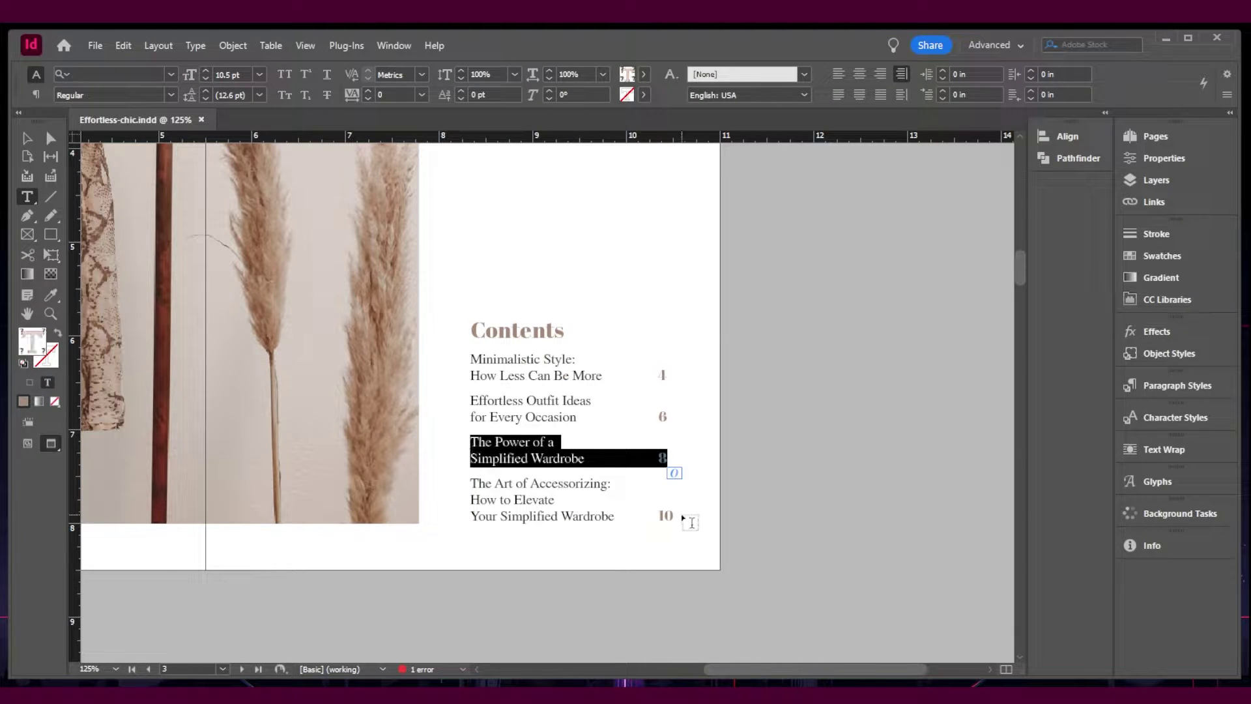
{"action": "left_click_drag", "start_coordinate": [678, 517], "coordinate": [470, 484]}
{"action": "key", "text": "Escape"}
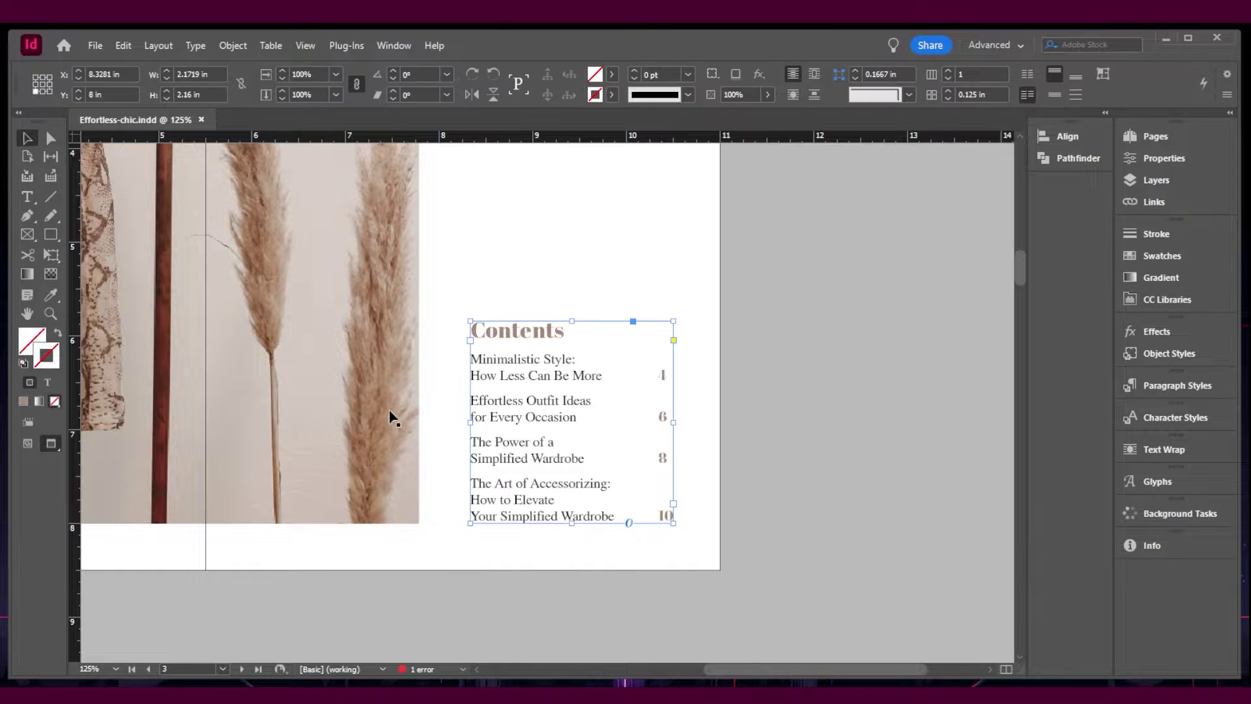
Step: Zoom out to 50%, then page through the spreads at 100% to the back cover
{"action": "key", "text": "z"}
{"action": "left_click", "coordinate": [505, 445], "text": "alt"}
{"action": "left_click", "coordinate": [489, 482], "text": "alt"}
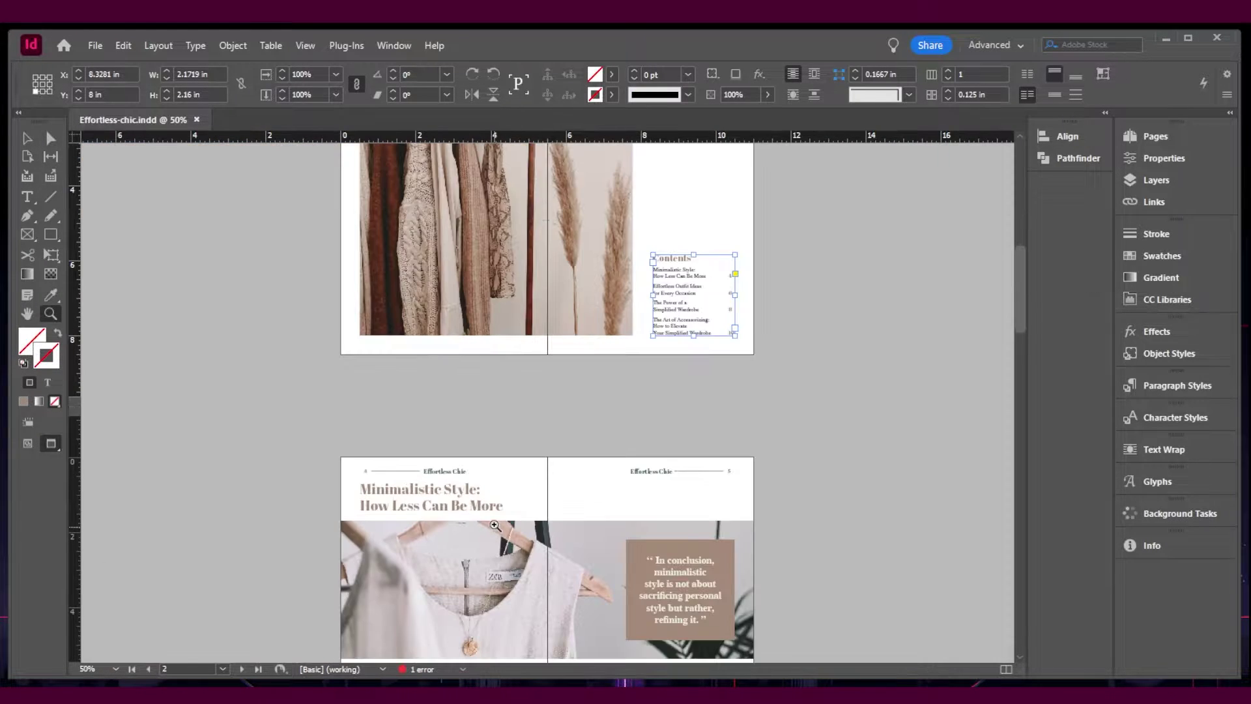
{"action": "scroll", "coordinate": [448, 398], "scroll_direction": "down", "scroll_amount": 4}
{"action": "left_click", "coordinate": [439, 305]}
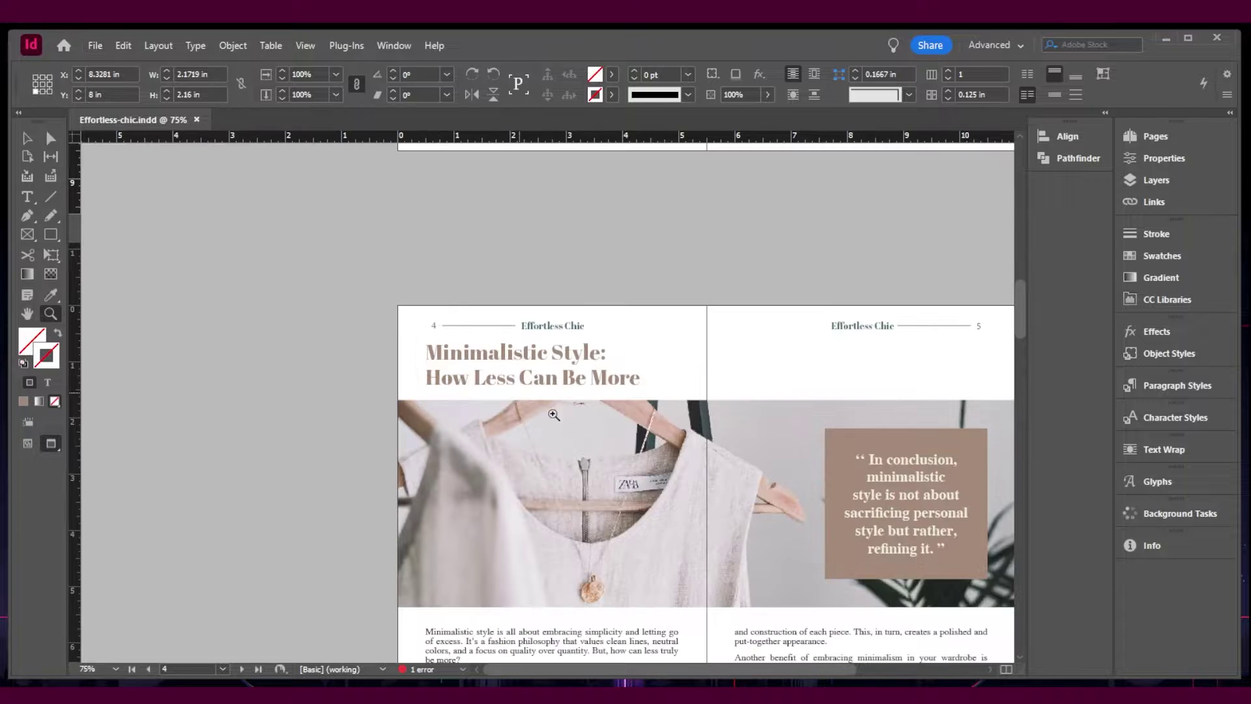
{"action": "left_click", "coordinate": [562, 417]}
{"action": "scroll", "coordinate": [522, 372], "scroll_direction": "down", "scroll_amount": 12}
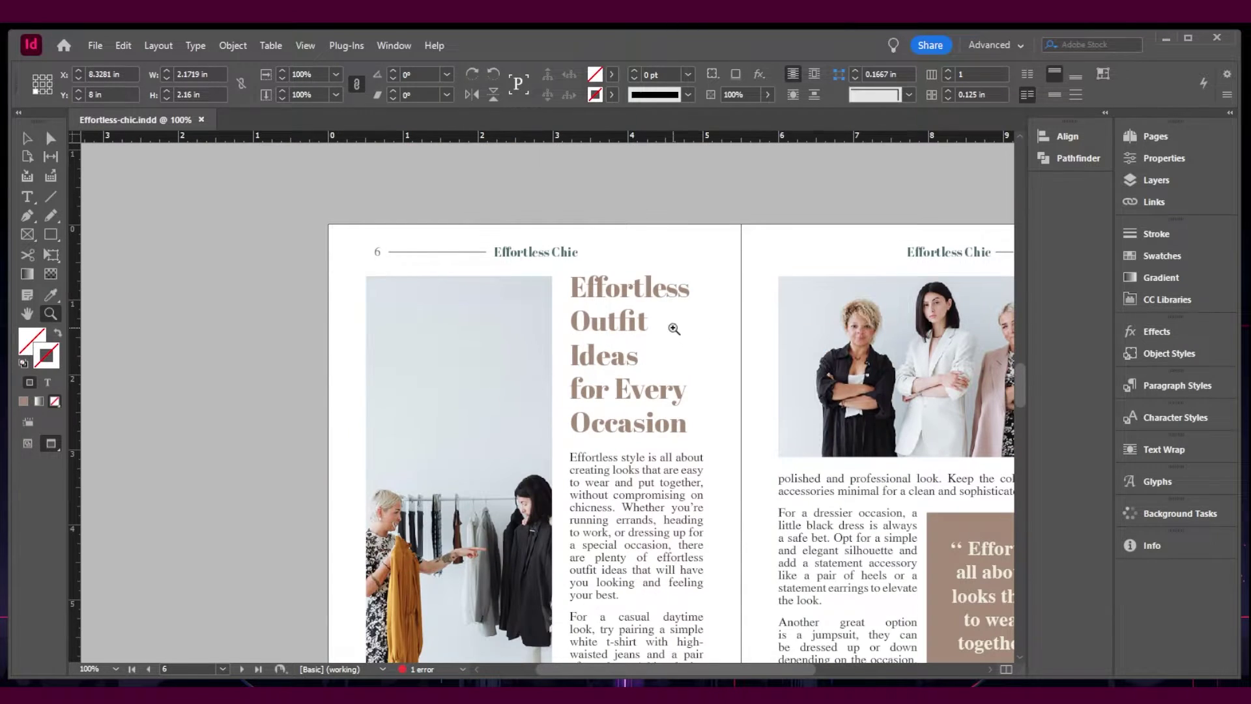
{"action": "scroll", "coordinate": [714, 390], "scroll_direction": "down", "scroll_amount": 12}
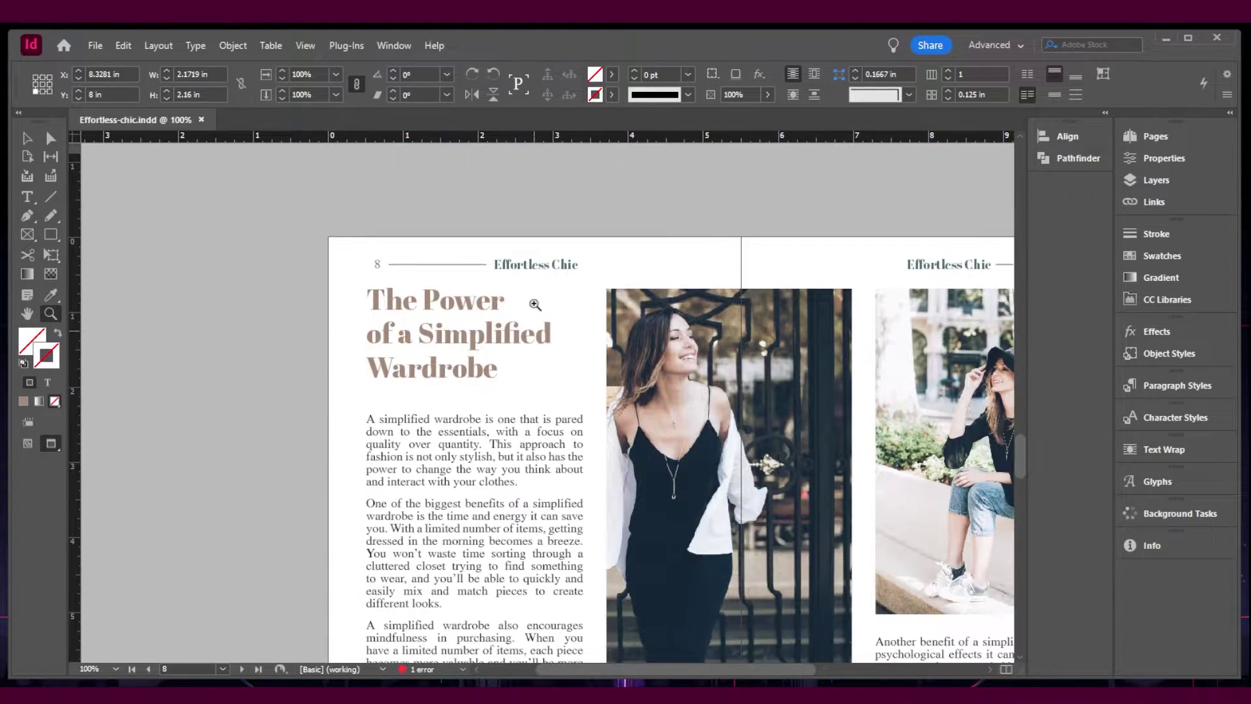
{"action": "scroll", "coordinate": [491, 395], "scroll_direction": "down", "scroll_amount": 13}
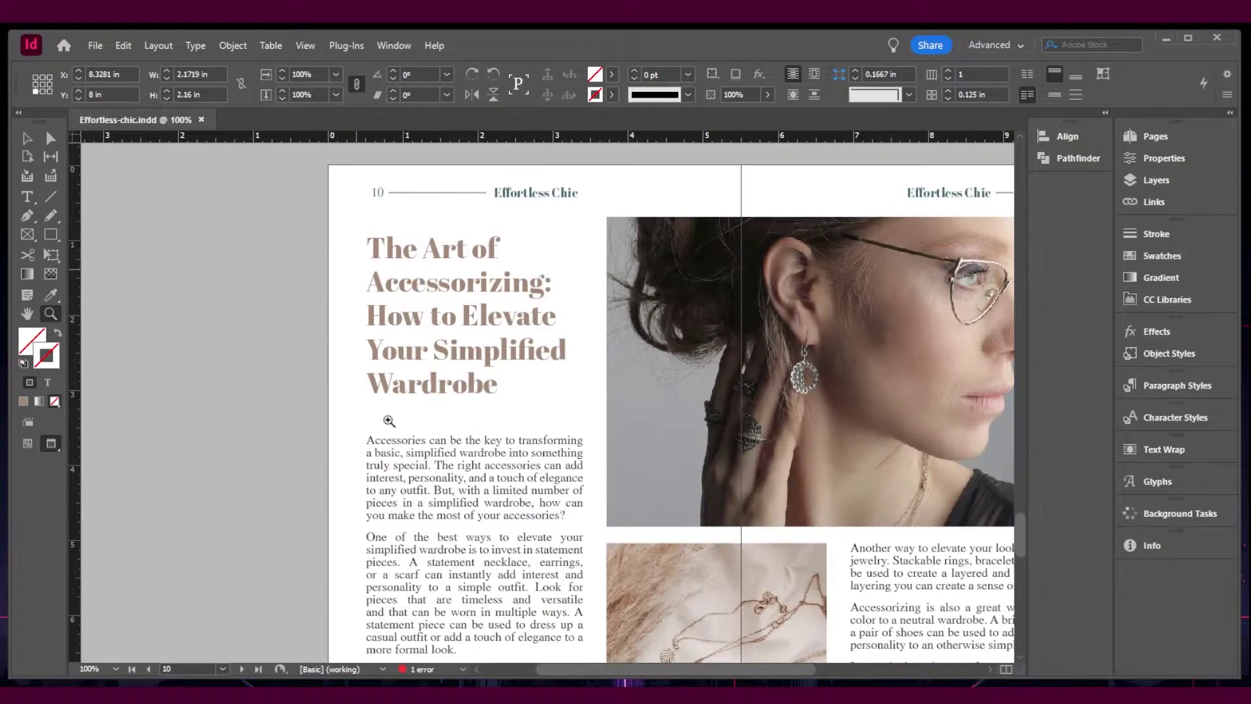
{"action": "scroll", "coordinate": [419, 357], "scroll_direction": "down", "scroll_amount": 14}
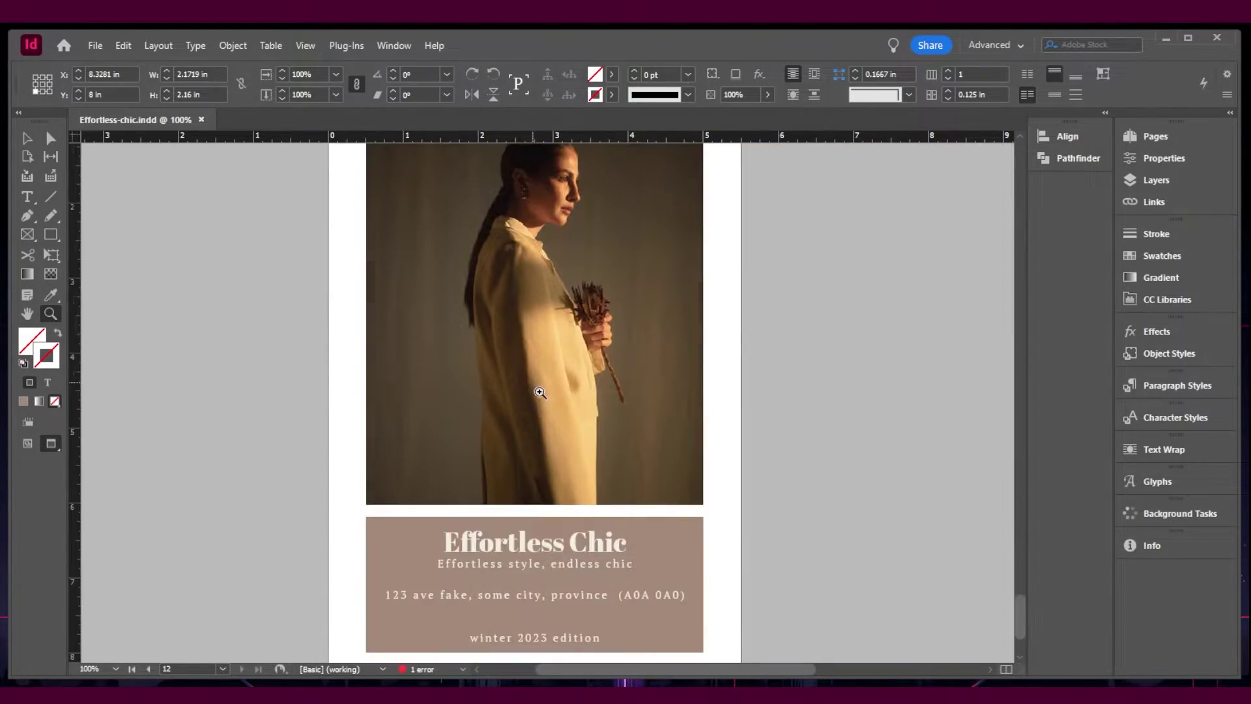
Step: Check the Window panel list without choosing anything, then deselect everything
{"action": "scroll", "coordinate": [547, 394], "scroll_direction": "up", "scroll_amount": 9}
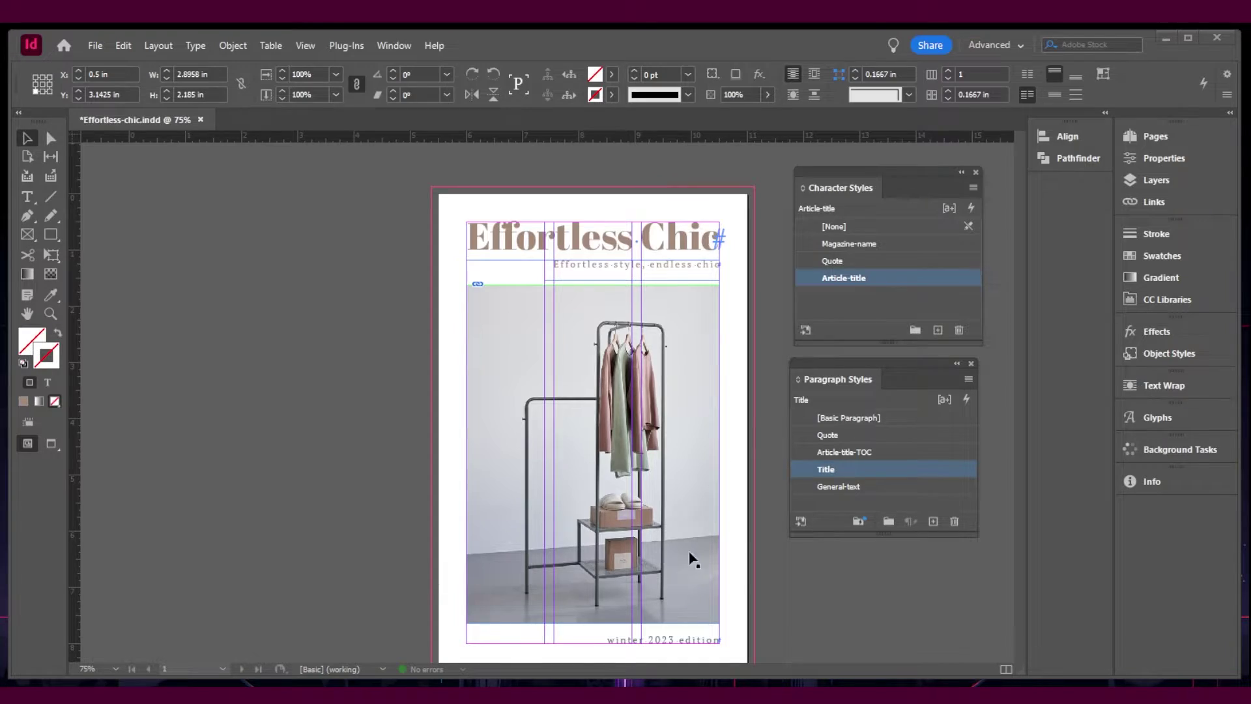
{"action": "scroll", "coordinate": [730, 264], "scroll_direction": "down", "scroll_amount": 1}
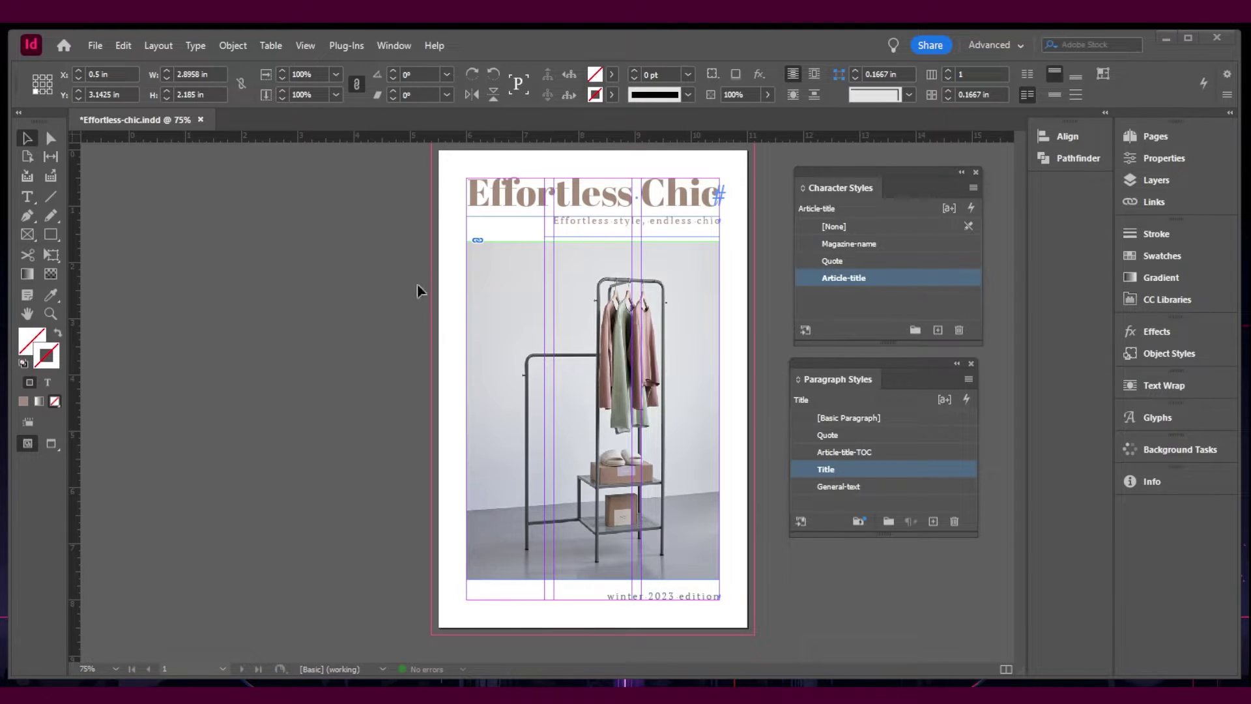
{"action": "left_click", "coordinate": [400, 46]}
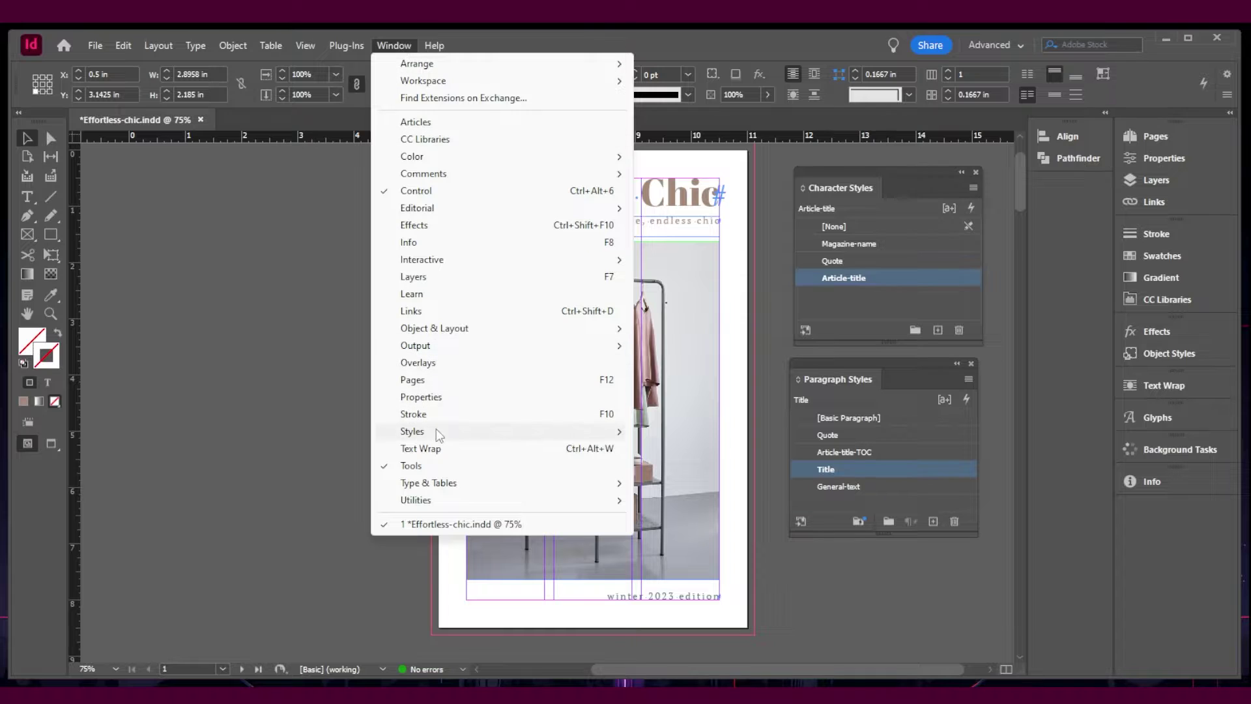
{"action": "mouse_move", "coordinate": [432, 432]}
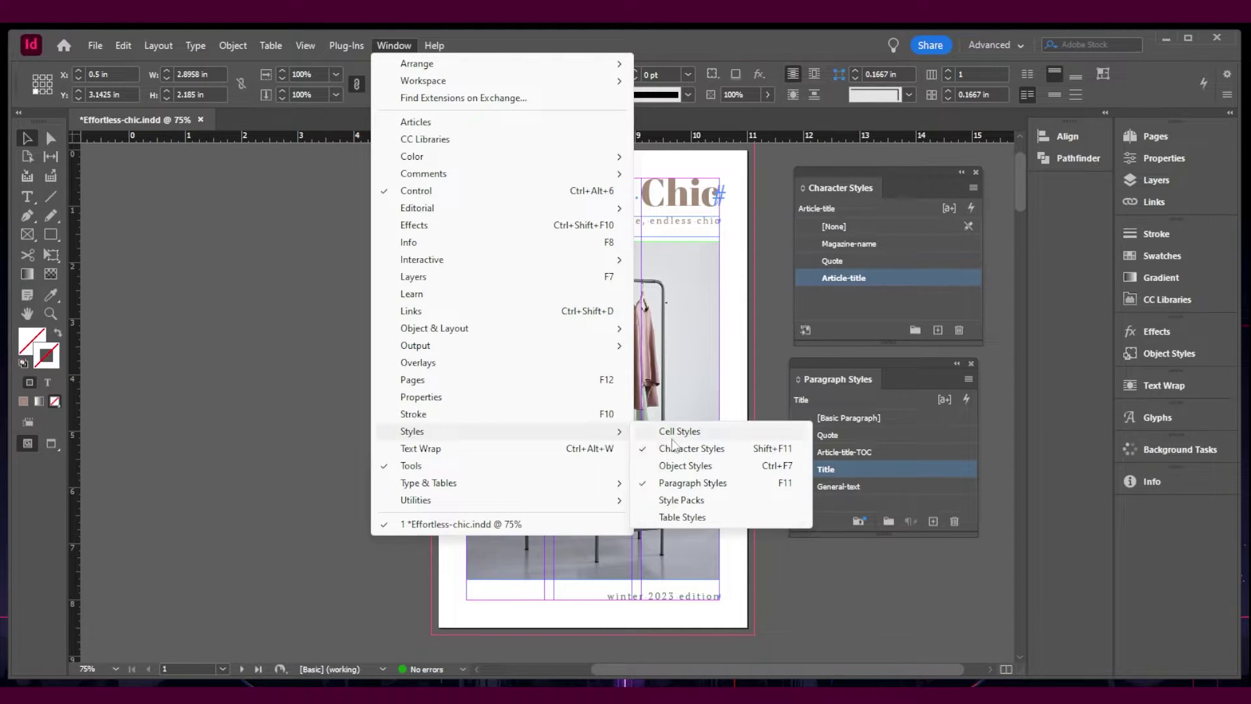
{"action": "left_click", "coordinate": [247, 288]}
{"action": "left_click", "coordinate": [808, 421]}
Step: Narrow the clothes-and-pampas photo on spread 2–3 from 7.28 in to about 6.79 in
{"action": "scroll", "coordinate": [677, 403], "scroll_direction": "down", "scroll_amount": 10}
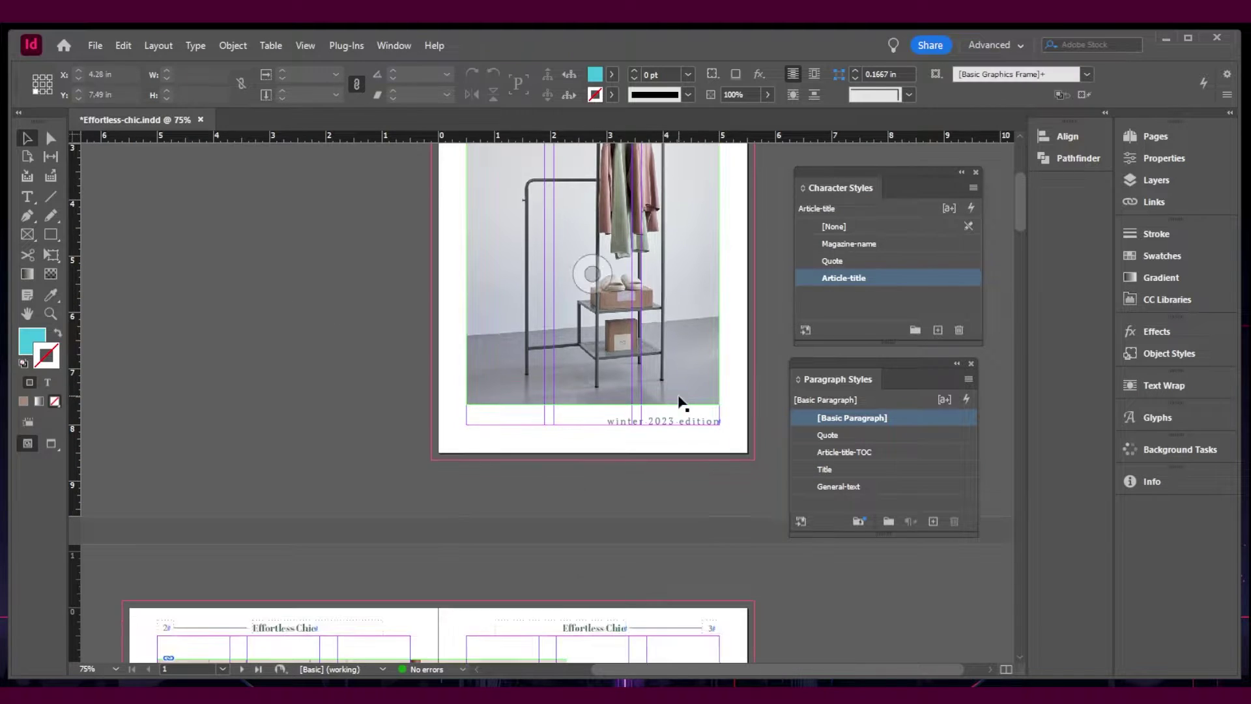
{"action": "scroll", "coordinate": [675, 398], "scroll_direction": "up", "scroll_amount": 3}
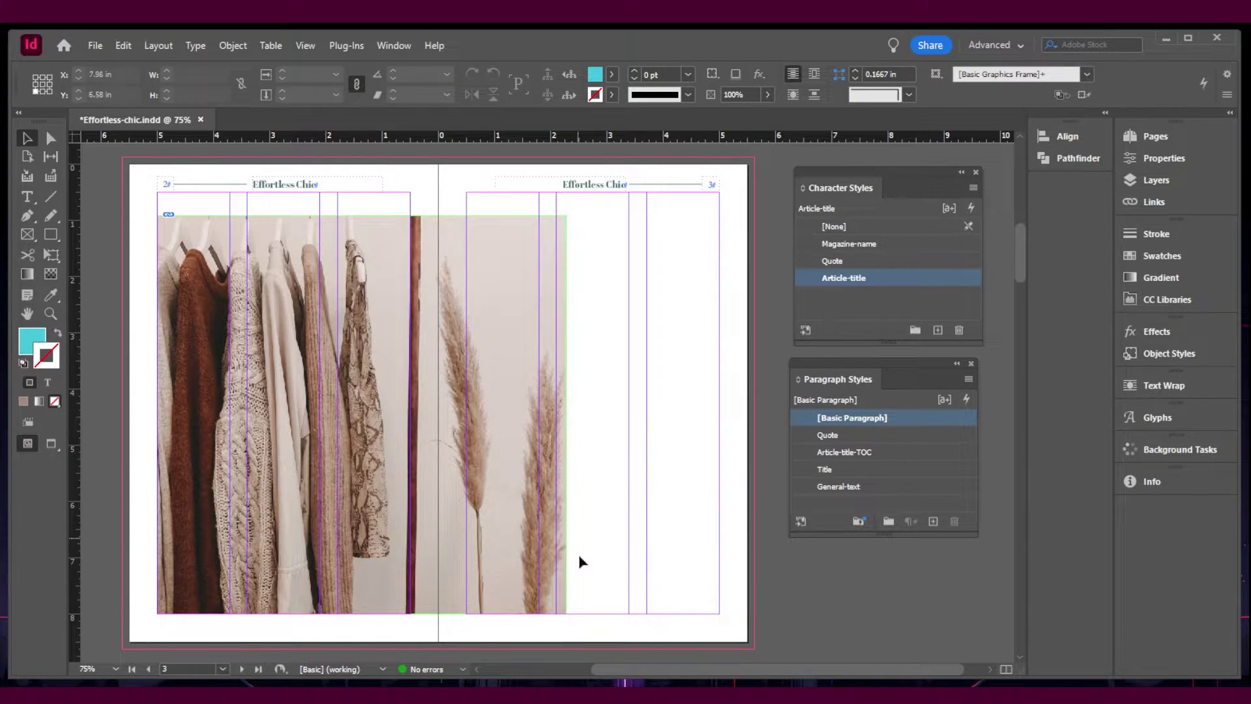
{"action": "left_click", "coordinate": [554, 523]}
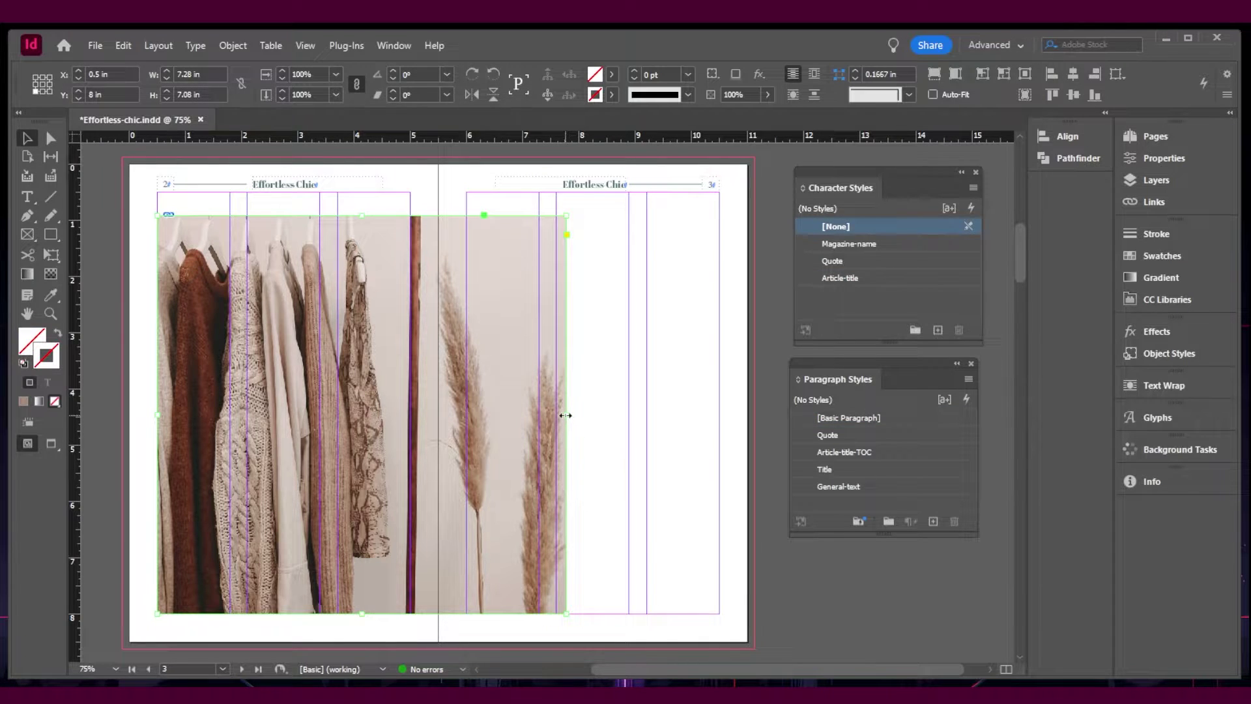
{"action": "left_click_drag", "start_coordinate": [564, 415], "coordinate": [539, 415]}
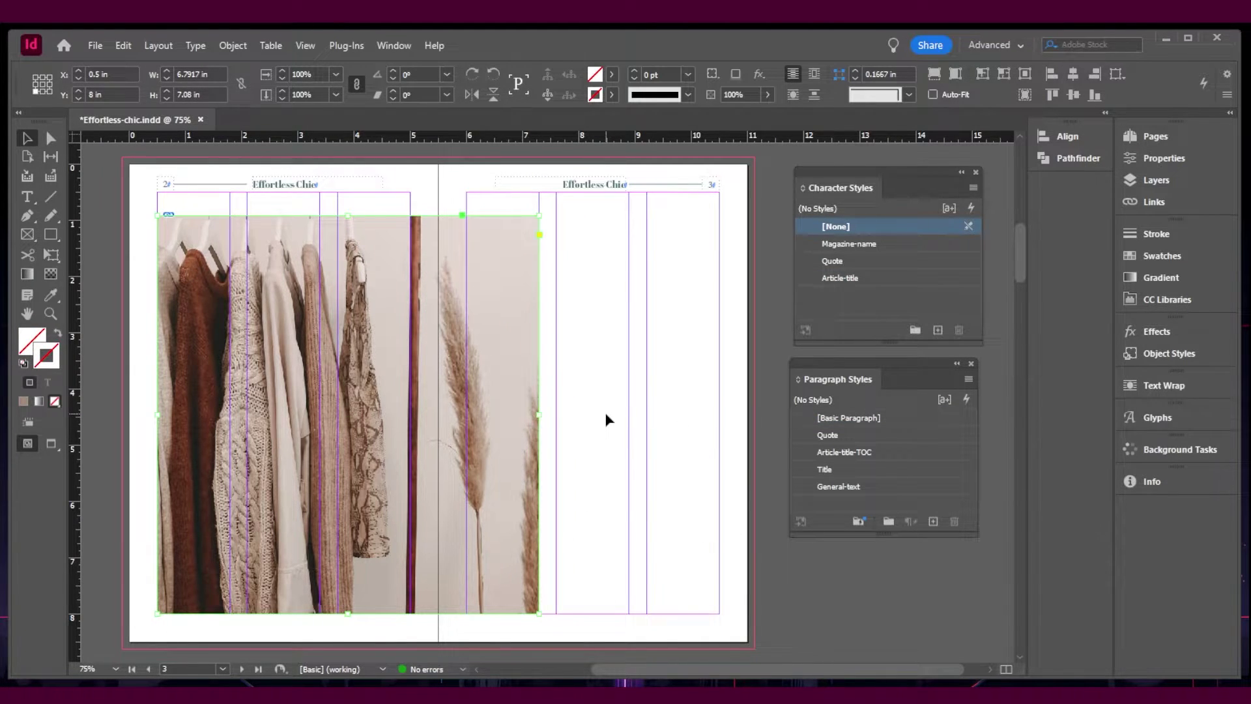
Step: Browse the article titles and give The Art of Accessorizing the Article-title-TOC style
{"action": "scroll", "coordinate": [701, 497], "scroll_direction": "down", "scroll_amount": 6}
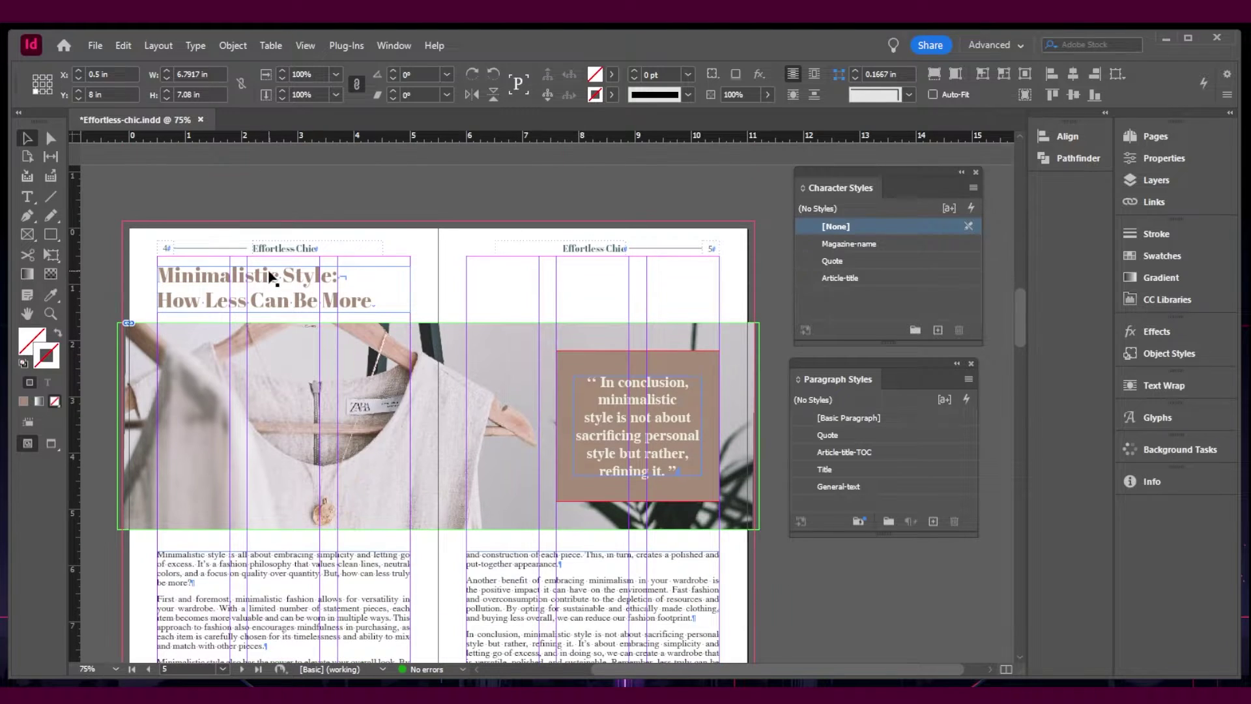
{"action": "left_click", "coordinate": [272, 279]}
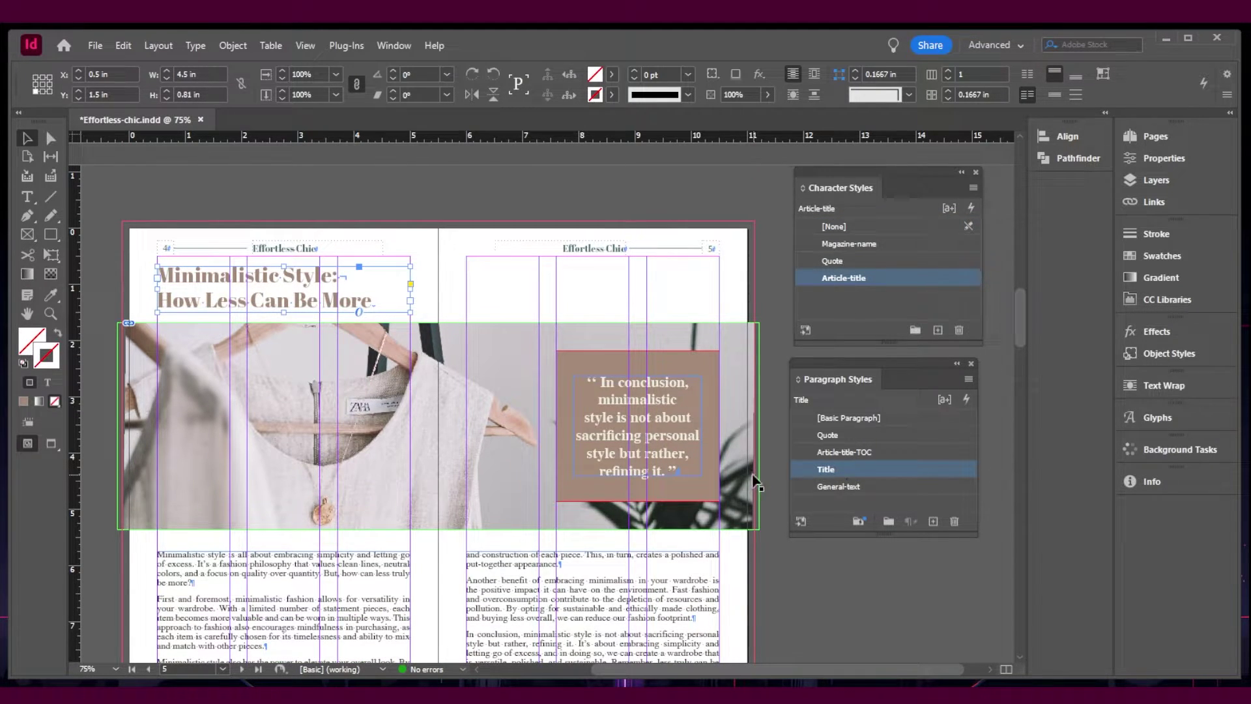
{"action": "scroll", "coordinate": [404, 453], "scroll_direction": "down", "scroll_amount": 5}
{"action": "left_click", "coordinate": [352, 517]}
{"action": "scroll", "coordinate": [428, 524], "scroll_direction": "down", "scroll_amount": 10}
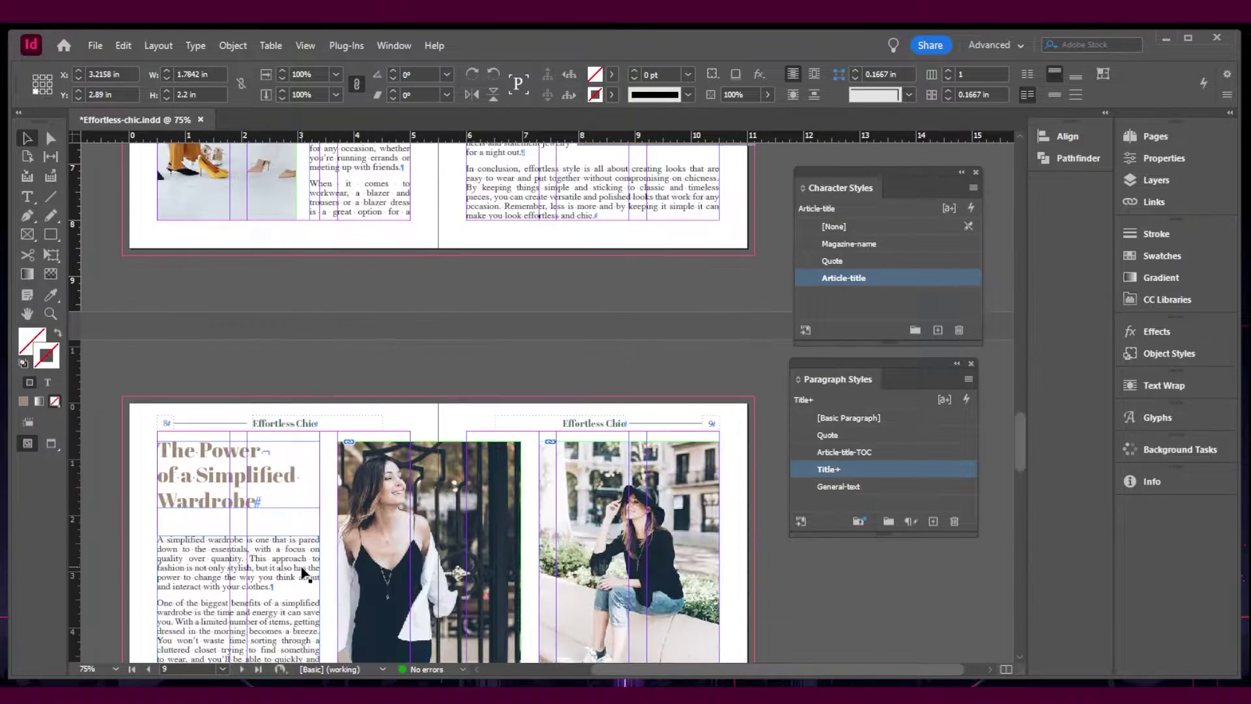
{"action": "left_click", "coordinate": [222, 466]}
{"action": "scroll", "coordinate": [245, 368], "scroll_direction": "down", "scroll_amount": 10}
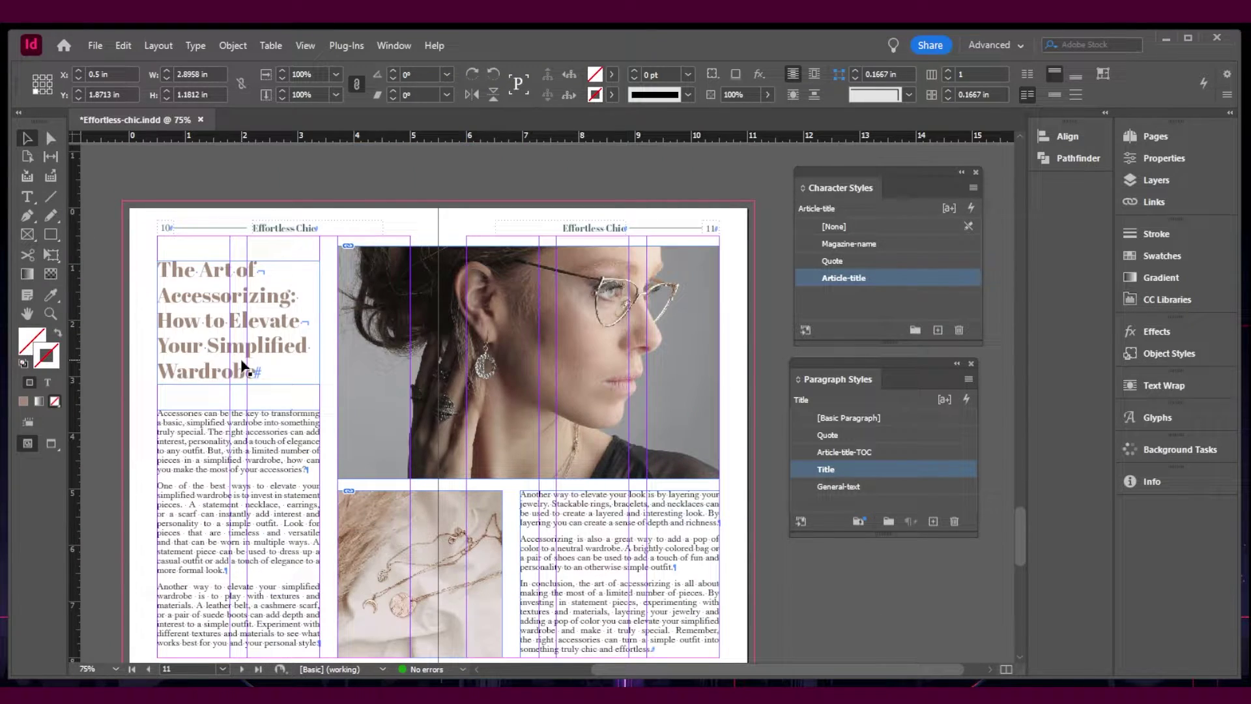
{"action": "left_click", "coordinate": [242, 366]}
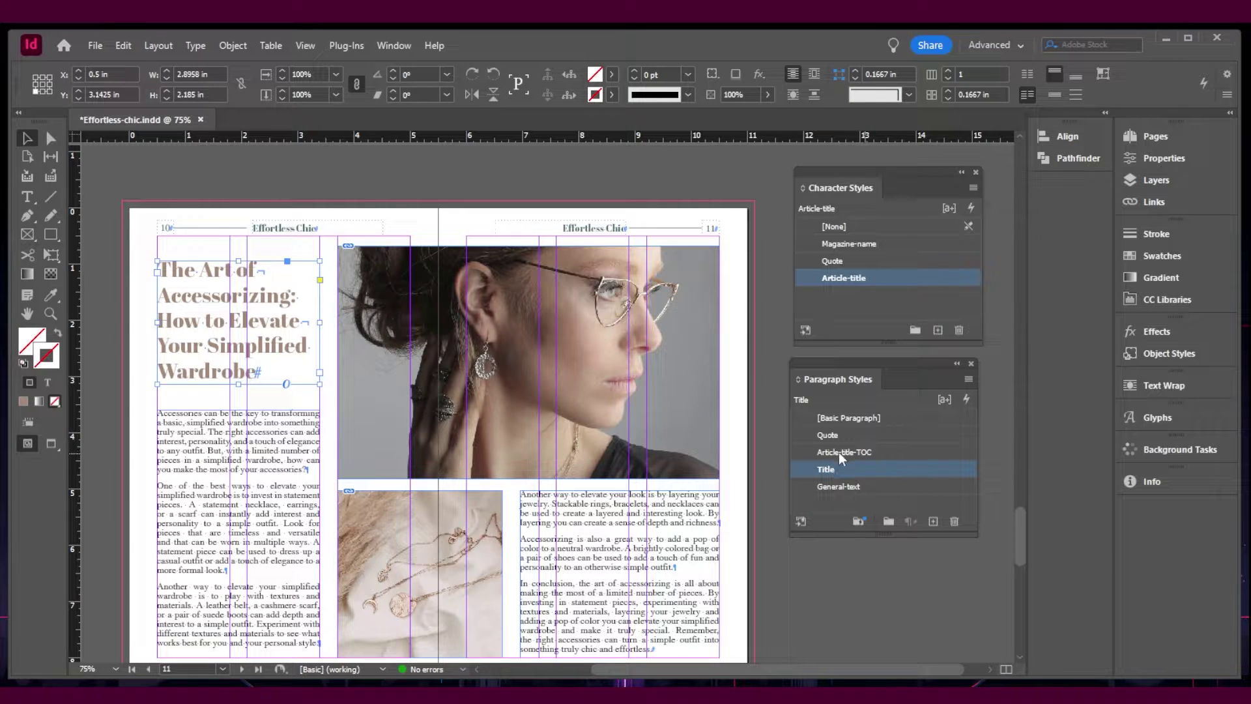
{"action": "left_click", "coordinate": [878, 451]}
Step: Apply Article-title-TOC to the Simplified Wardrobe, Effortless Outfit Ideas and Minimalistic Style titles
{"action": "scroll", "coordinate": [649, 404], "scroll_direction": "up", "scroll_amount": 6}
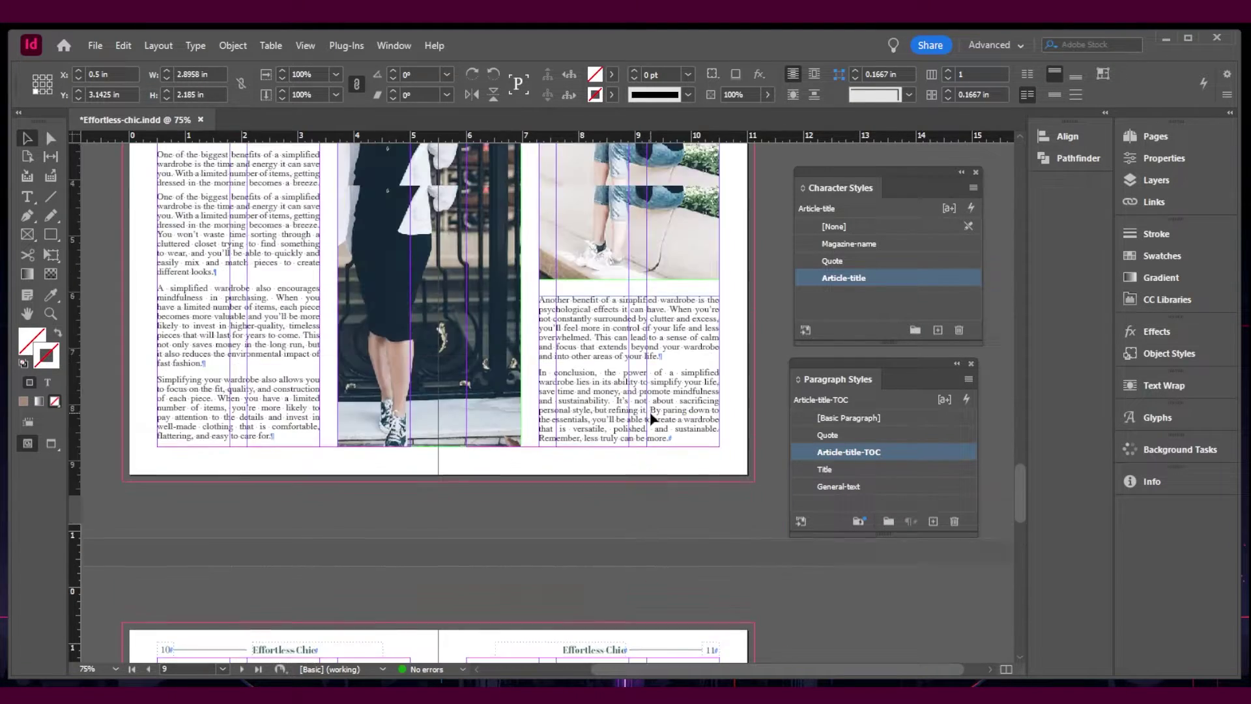
{"action": "scroll", "coordinate": [650, 417], "scroll_direction": "up", "scroll_amount": 5}
{"action": "left_click", "coordinate": [287, 357]}
{"action": "left_click", "coordinate": [850, 454]}
{"action": "scroll", "coordinate": [495, 404], "scroll_direction": "up", "scroll_amount": 5}
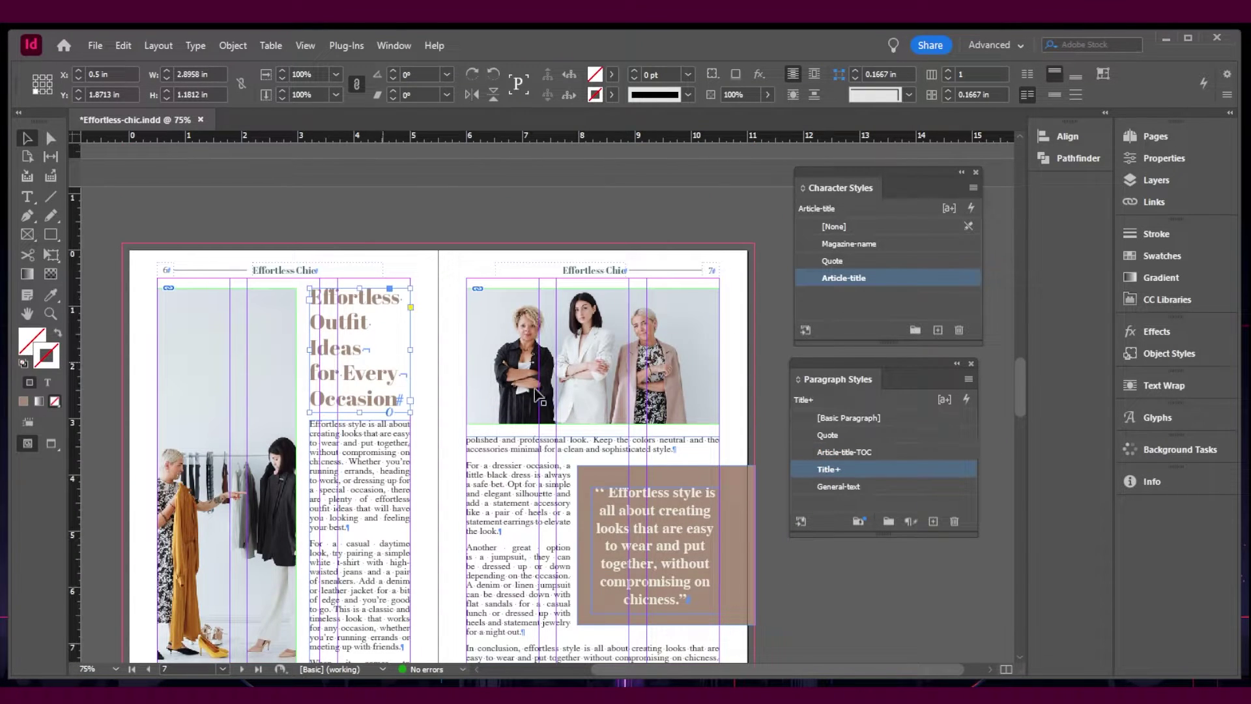
{"action": "left_click", "coordinate": [874, 448]}
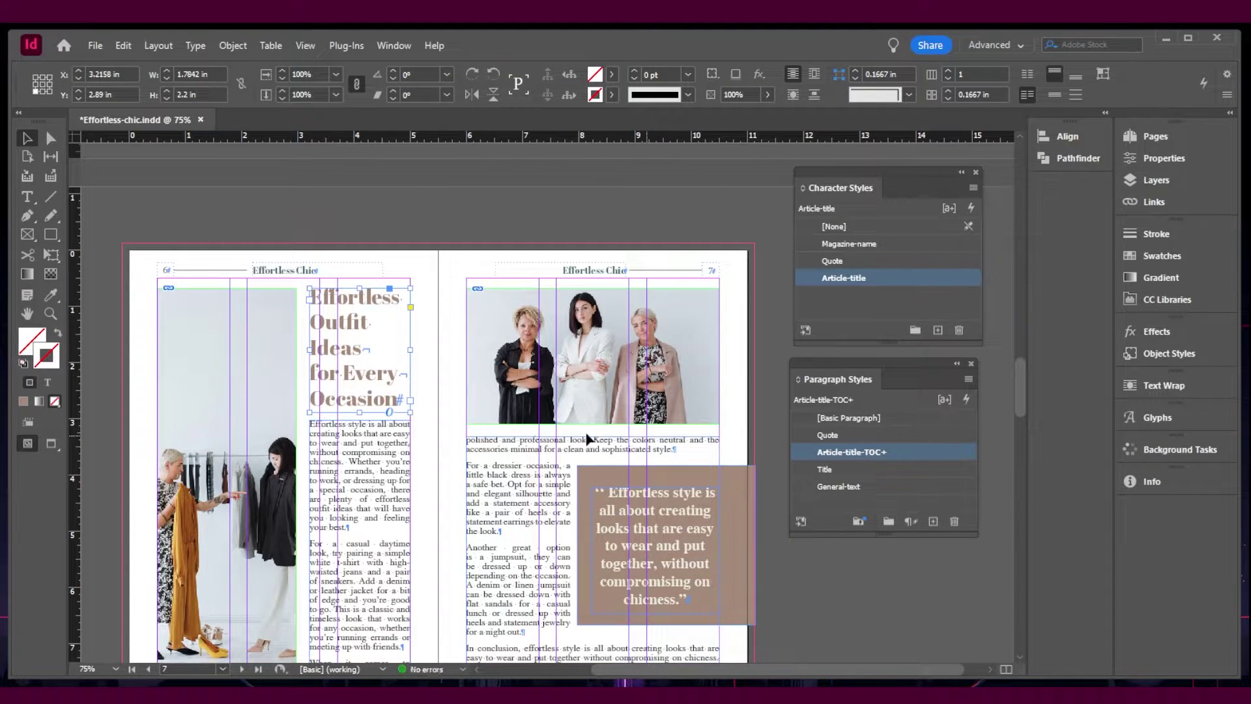
{"action": "scroll", "coordinate": [576, 438], "scroll_direction": "up", "scroll_amount": 5}
{"action": "left_click", "coordinate": [290, 315]}
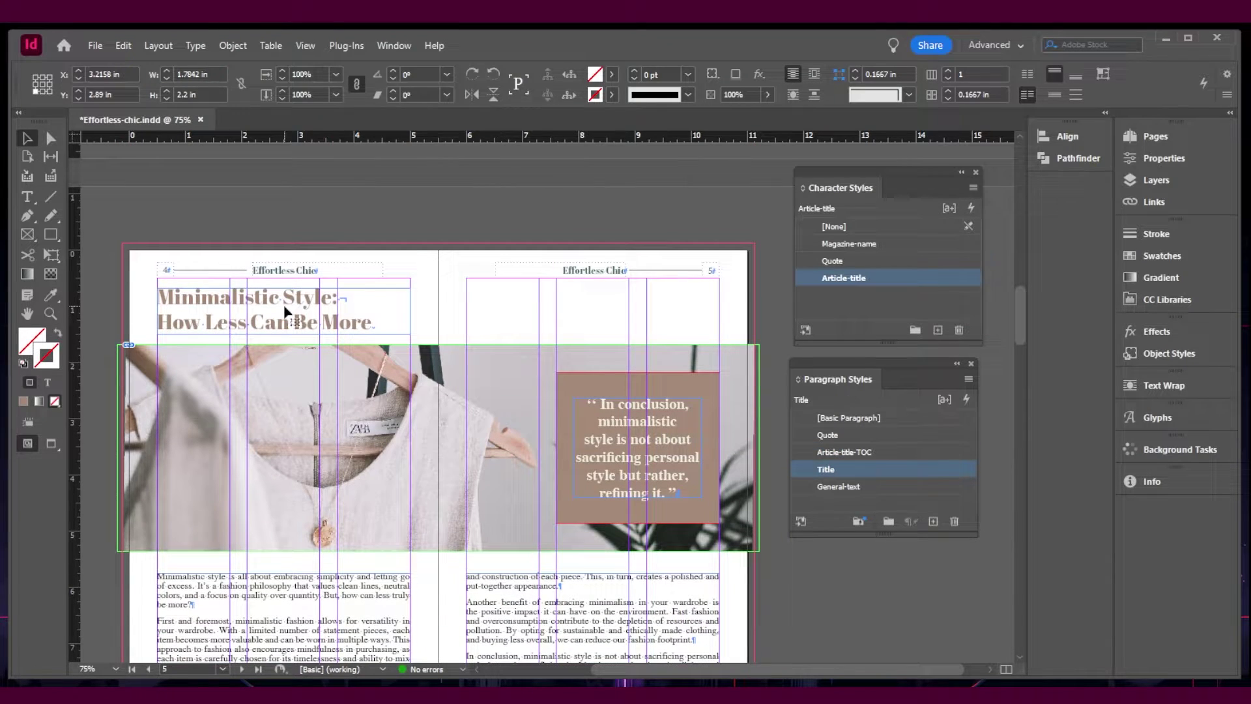
{"action": "left_click", "coordinate": [874, 451]}
{"action": "scroll", "coordinate": [440, 384], "scroll_direction": "up", "scroll_amount": 5}
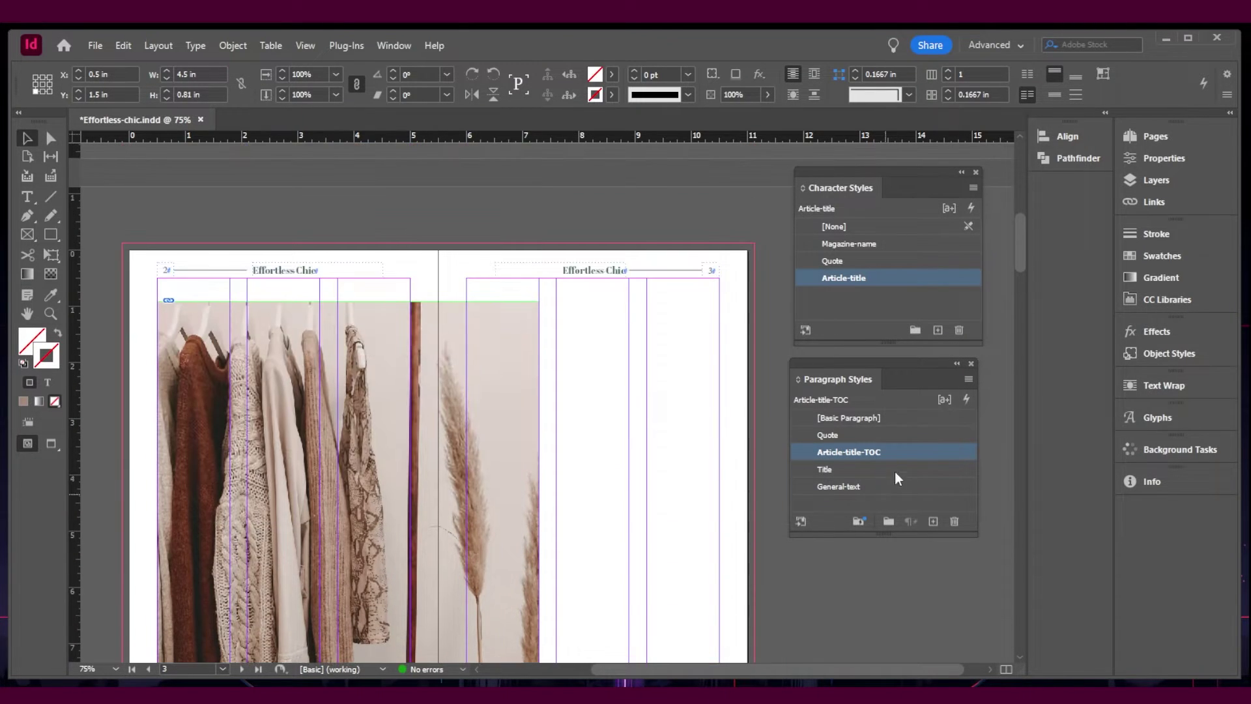
Step: Generate a table of contents that includes the Article-title-TOC paragraph style
{"action": "left_click", "coordinate": [158, 46]}
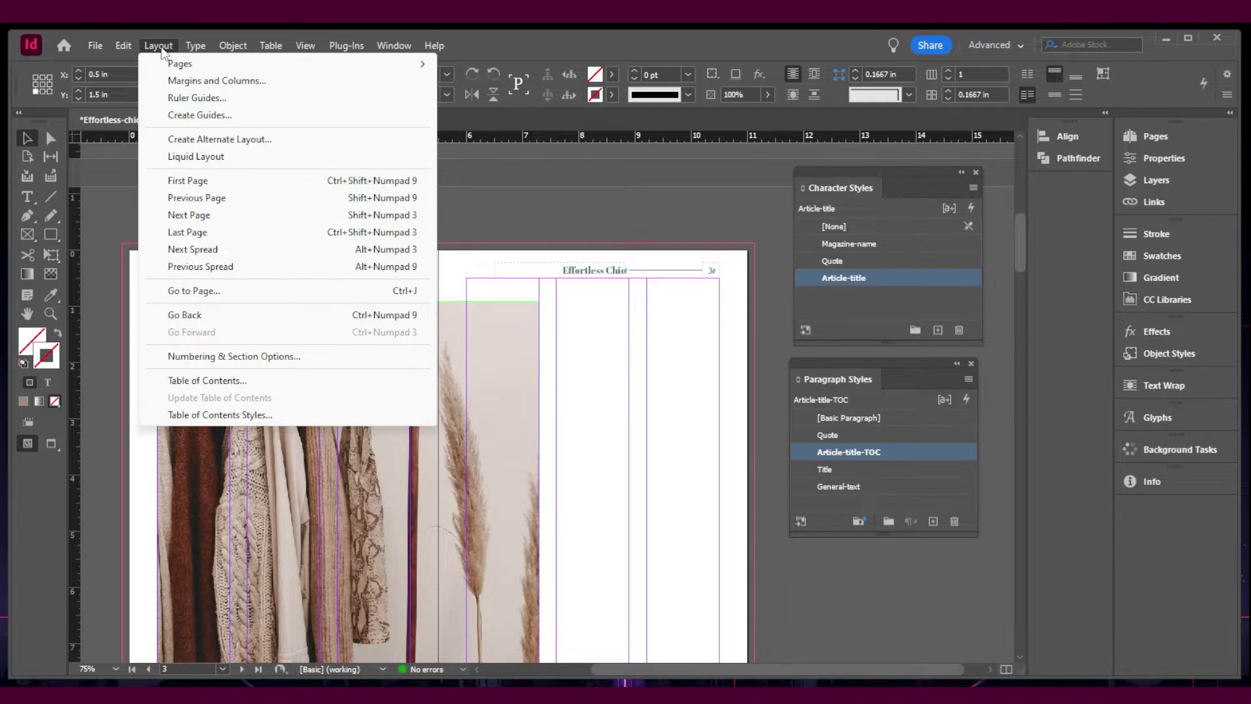
{"action": "left_click", "coordinate": [247, 381]}
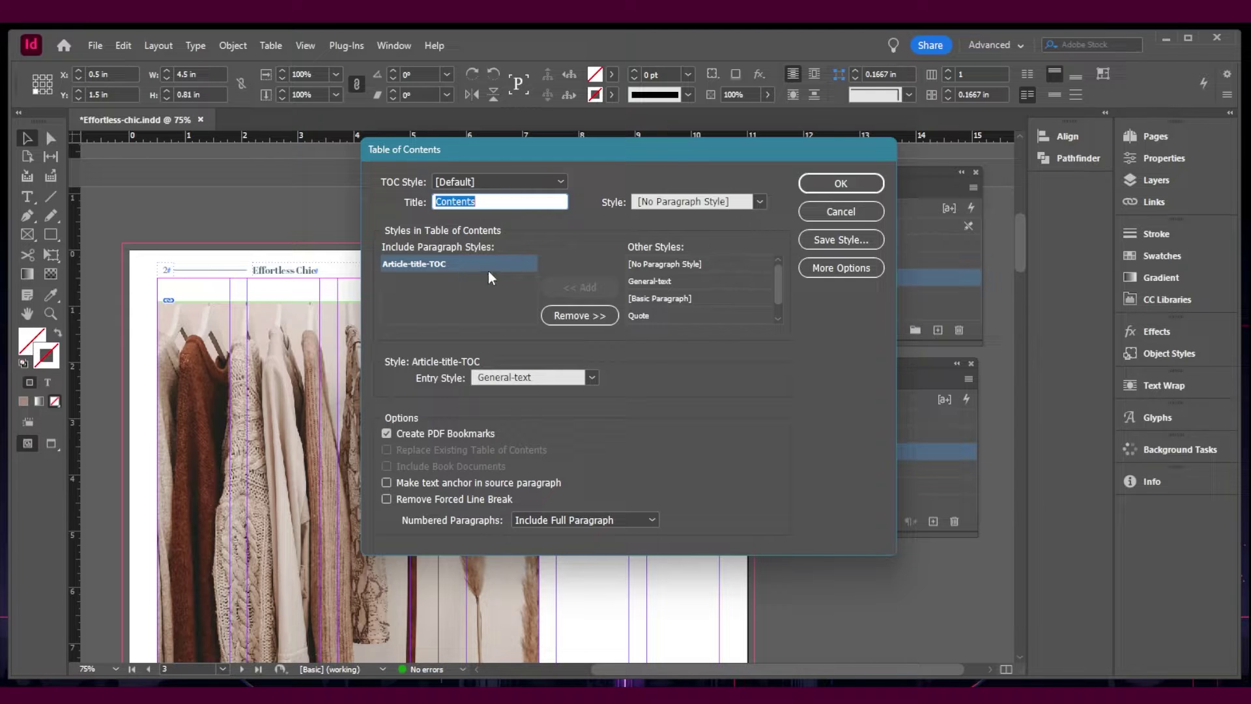
{"action": "left_click", "coordinate": [579, 316]}
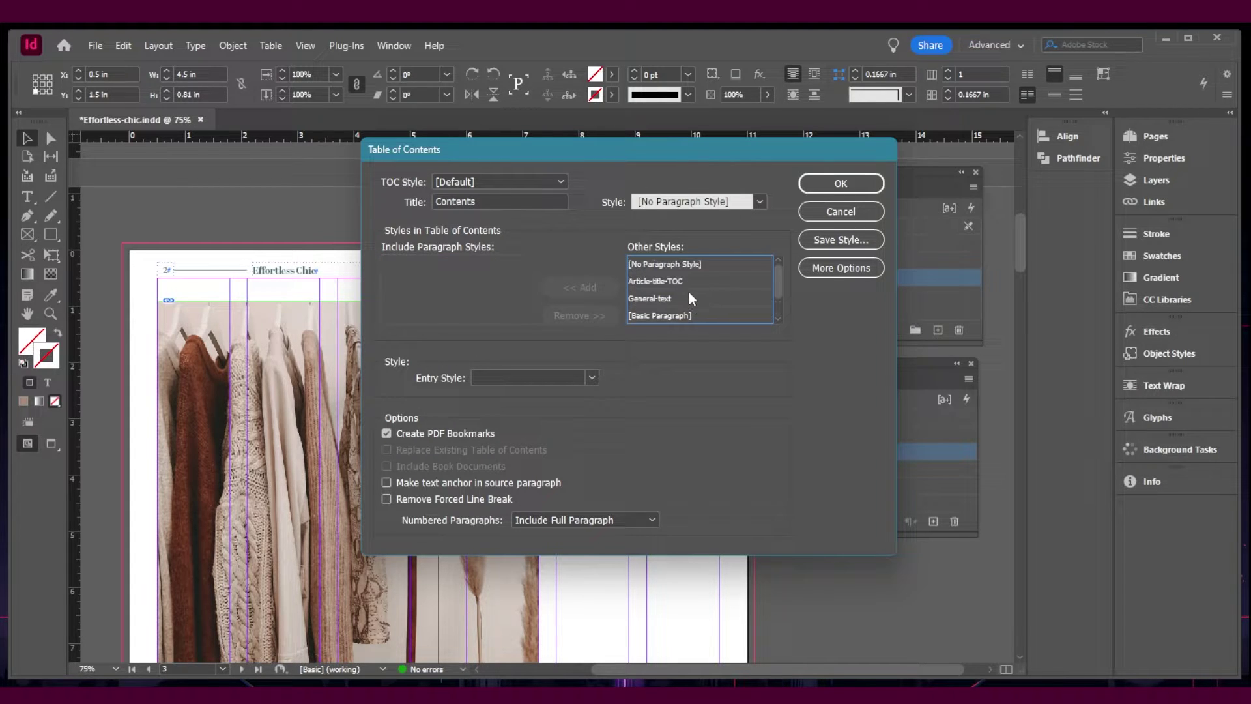
{"action": "left_click", "coordinate": [657, 282]}
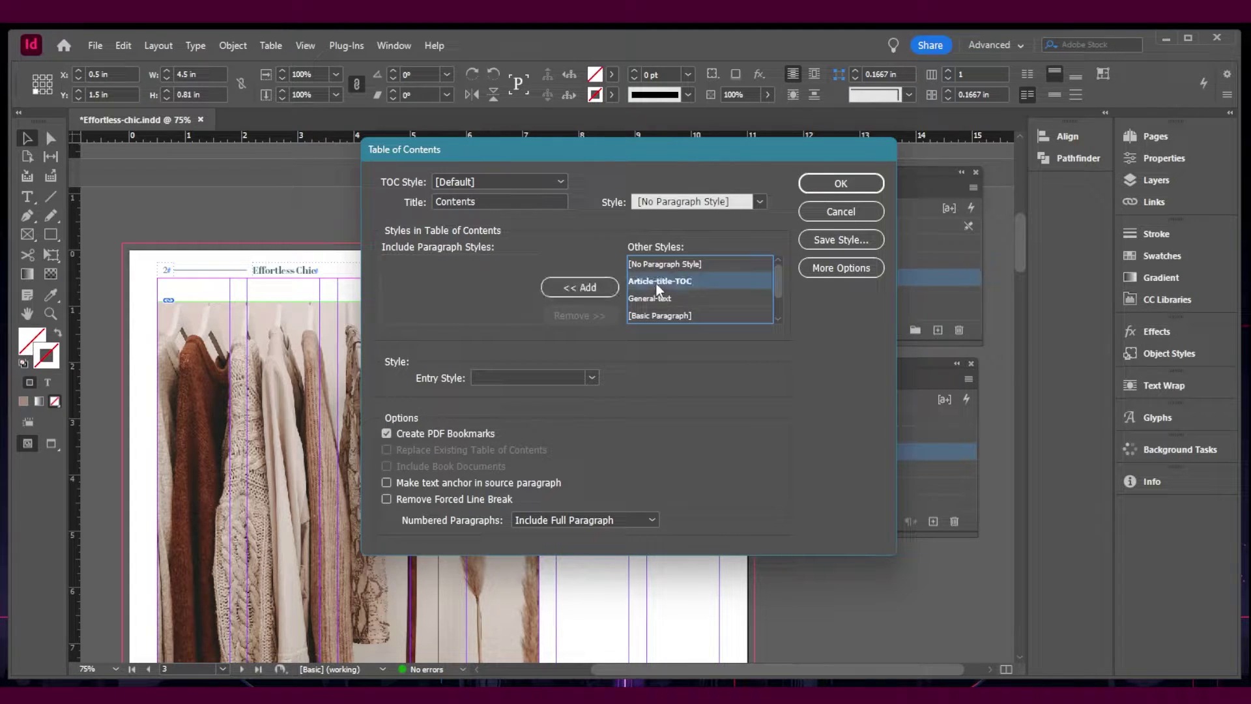
{"action": "left_click", "coordinate": [577, 287]}
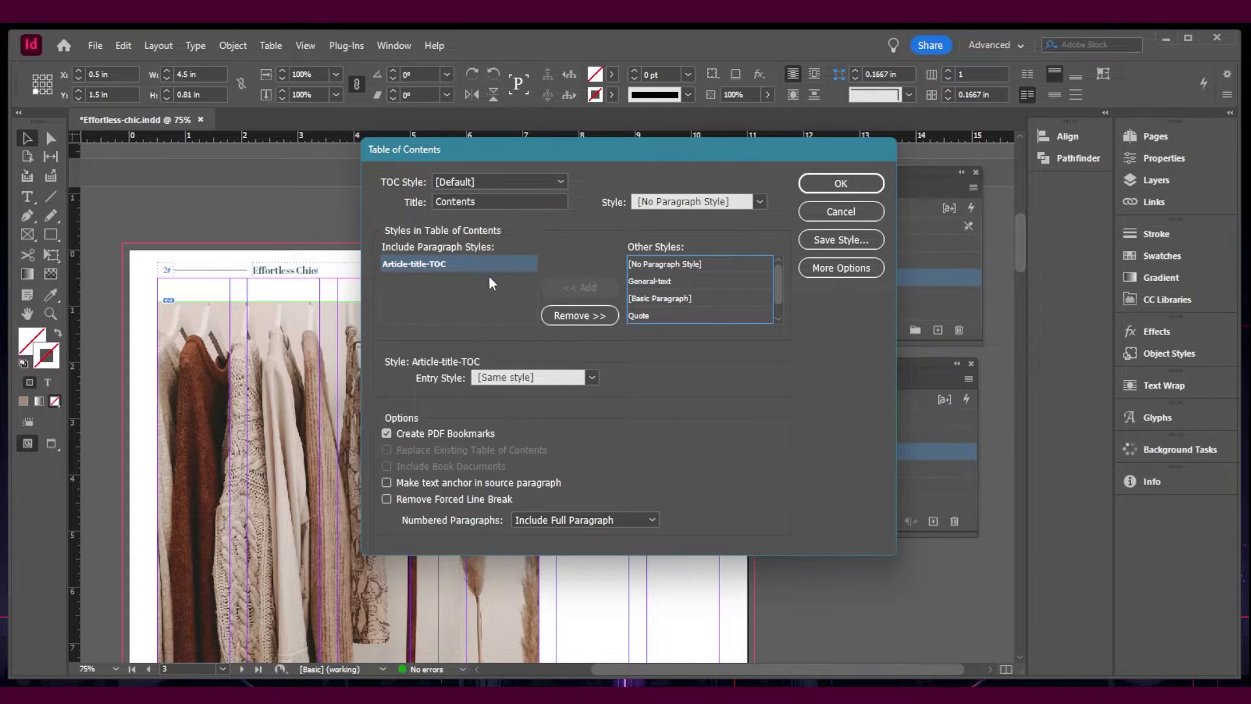
{"action": "left_click", "coordinate": [827, 185]}
Step: Place the generated contents in a frame drawn across page 3's right column
{"action": "scroll", "coordinate": [586, 456], "scroll_direction": "down", "scroll_amount": 4}
{"action": "left_click", "coordinate": [556, 324]}
{"action": "key", "text": "ctrl+z"}
{"action": "left_click_drag", "start_coordinate": [555, 319], "coordinate": [720, 482]}
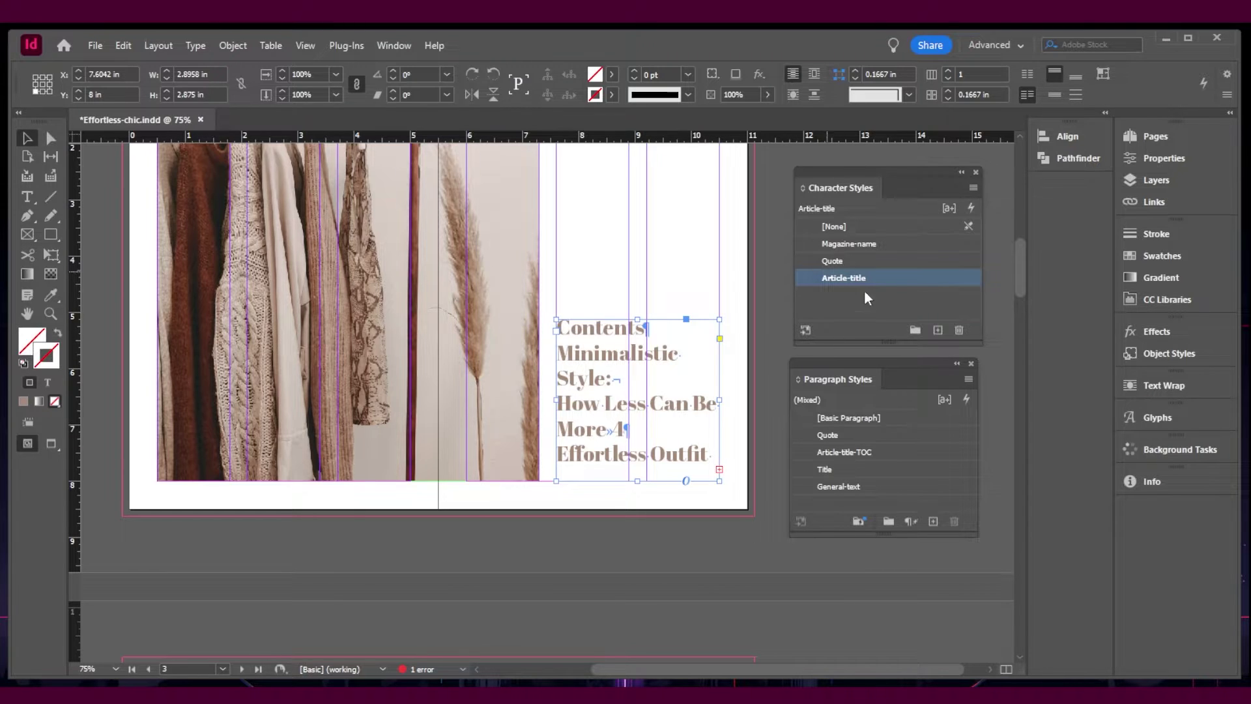
Step: Create a new character style from the word Contents and name it TOc-Title
{"action": "double_click", "coordinate": [642, 326]}
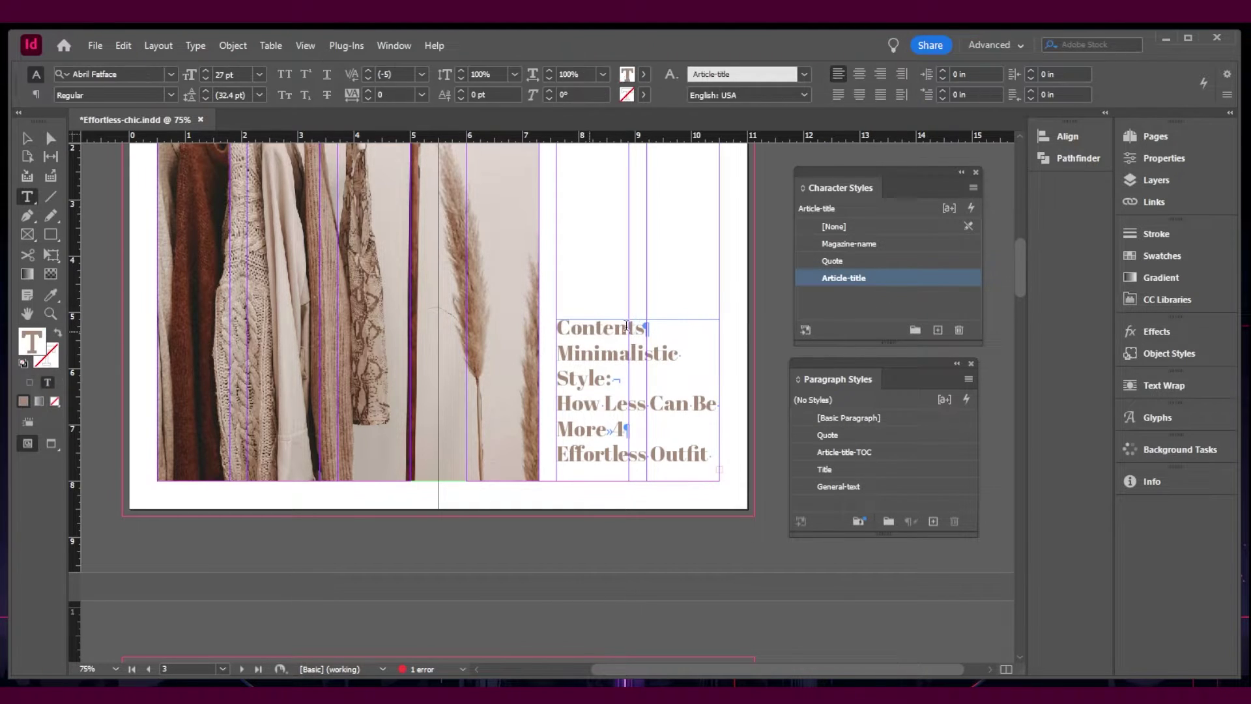
{"action": "key", "text": "shift+Left"}
{"action": "key", "text": "shift+Left"}
{"action": "key", "text": "shift+Left"}
{"action": "key", "text": "shift+Left"}
{"action": "key", "text": "shift+Left"}
{"action": "key", "text": "shift+Left"}
{"action": "key", "text": "shift+Left"}
{"action": "key", "text": "shift+Left"}
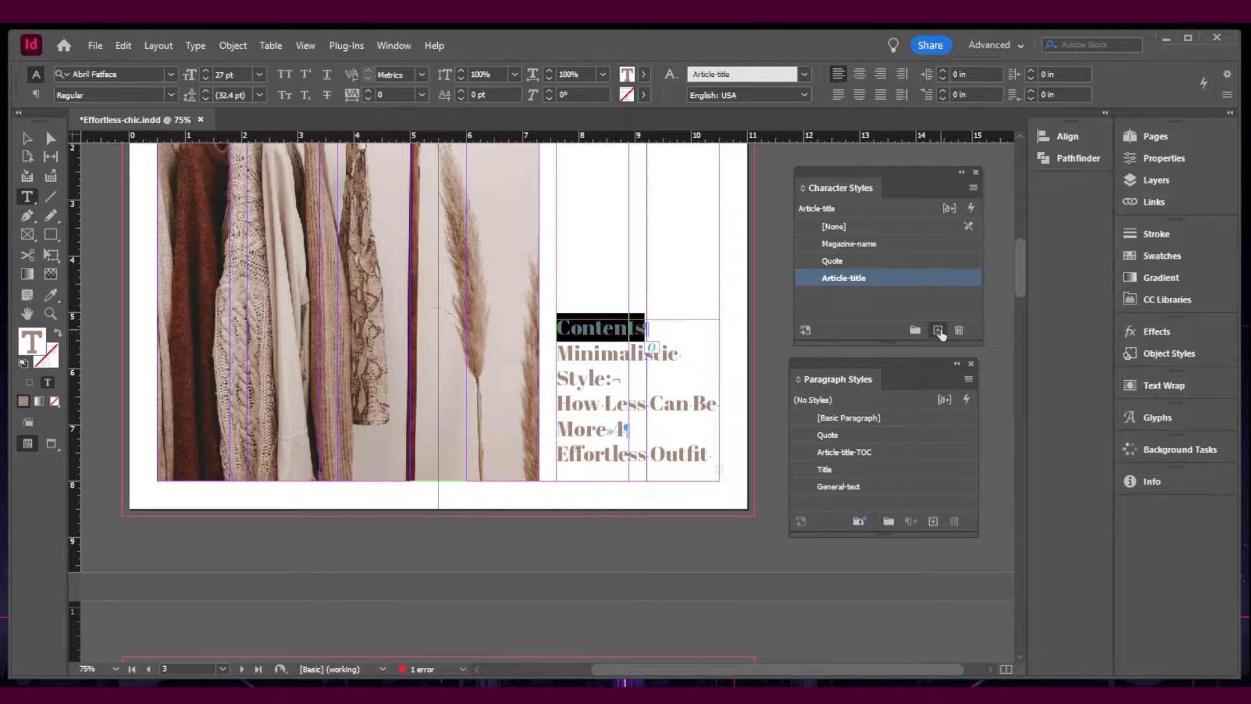
{"action": "left_click", "coordinate": [938, 330]}
{"action": "double_click", "coordinate": [855, 291]}
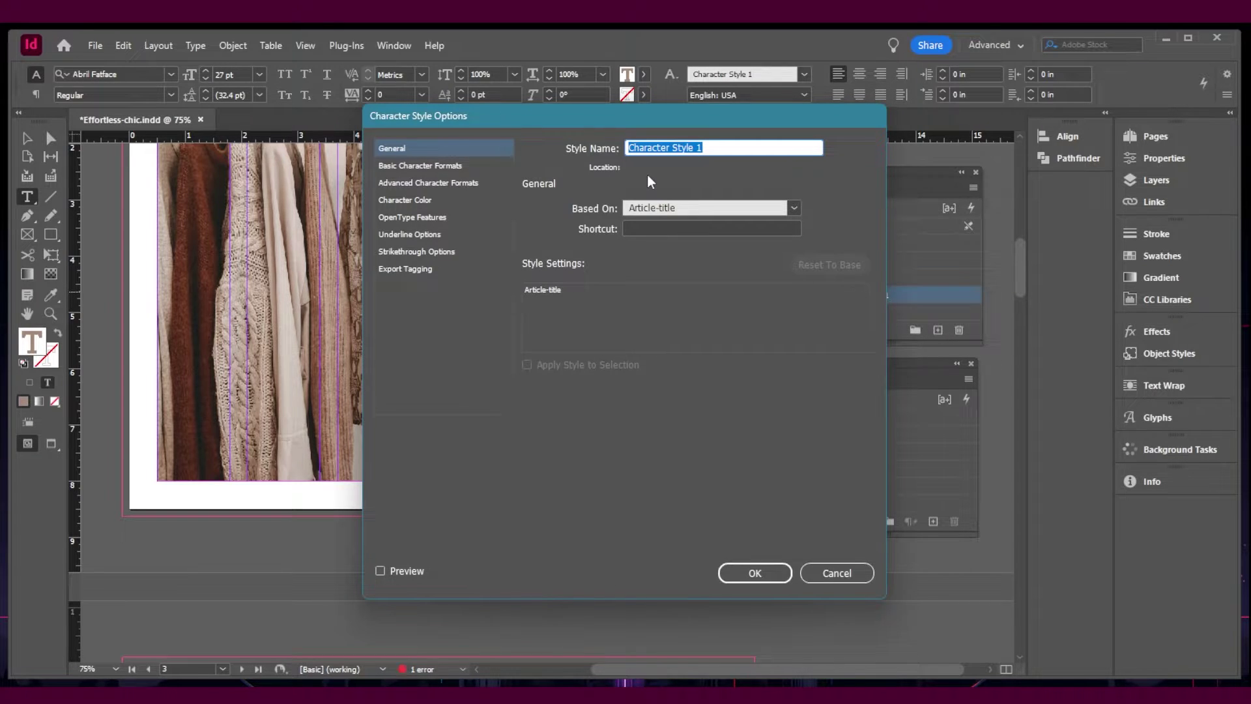
{"action": "type", "text": "TOc-Title"}
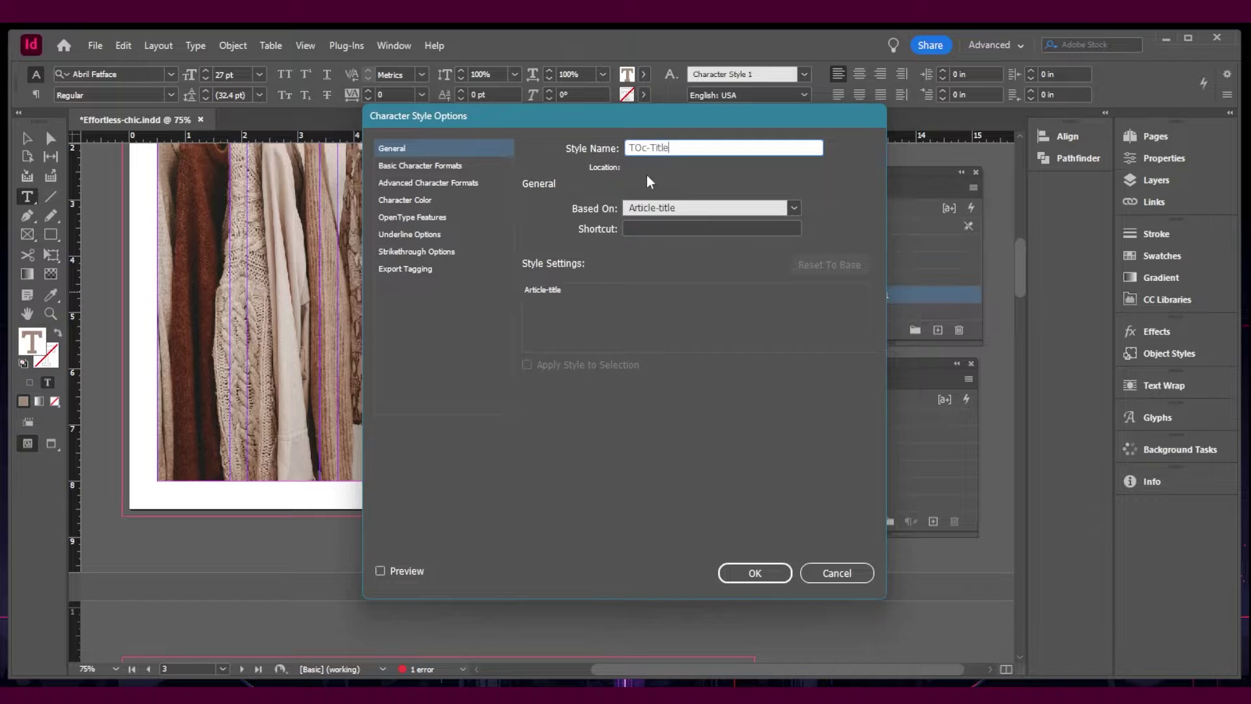
Step: Set TOc-Title to Regular, 17 pt, with leading and colour C=35 M=43 Y=50 K=4
{"action": "left_click", "coordinate": [433, 165]}
{"action": "left_click", "coordinate": [671, 238]}
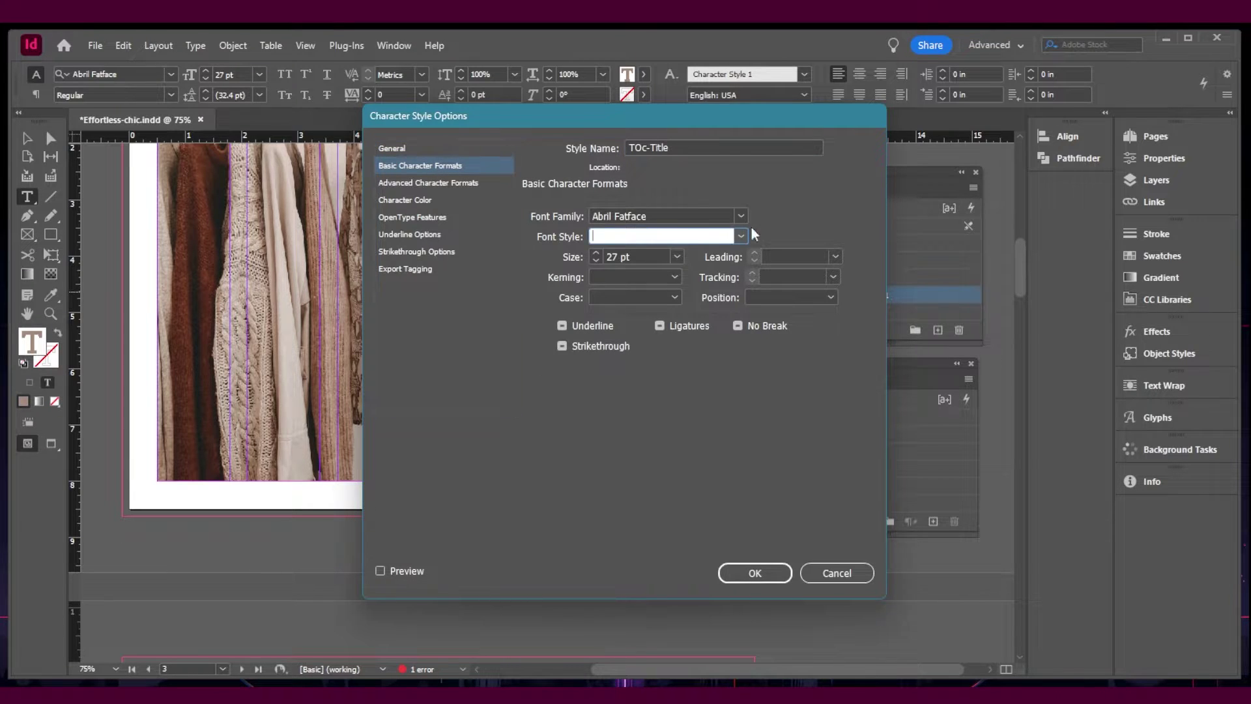
{"action": "left_click", "coordinate": [741, 236]}
{"action": "left_click", "coordinate": [658, 265]}
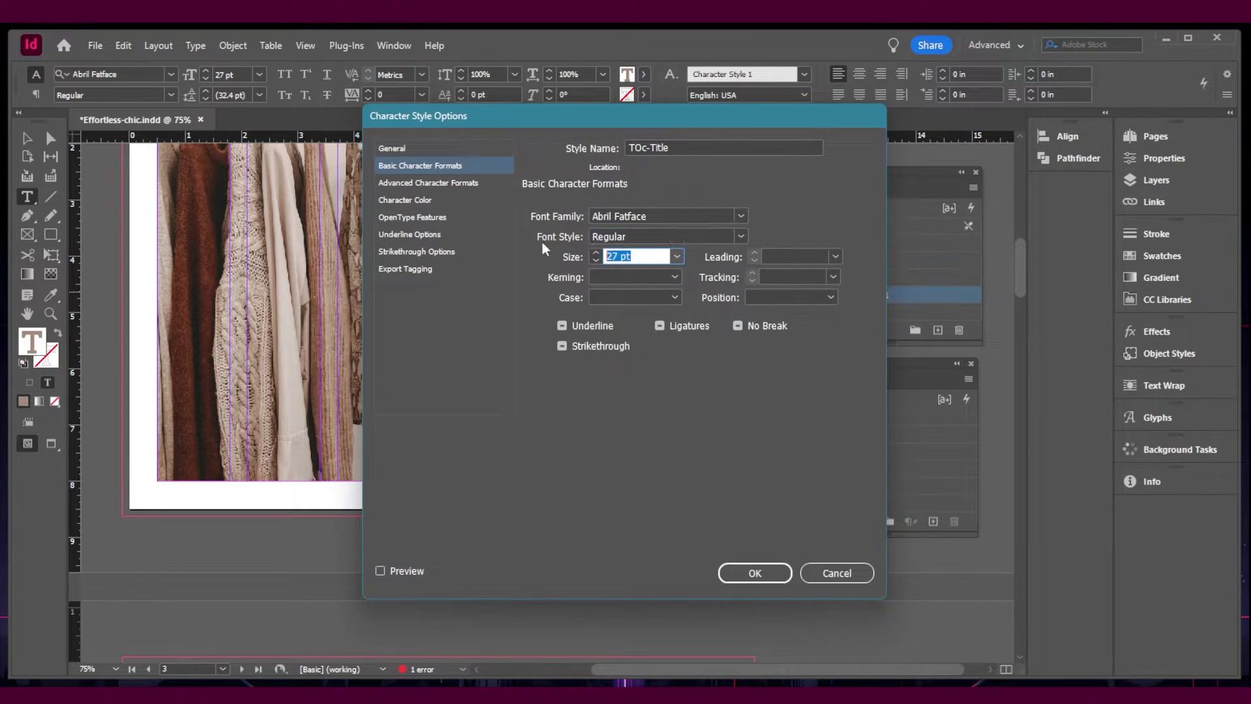
{"action": "type", "text": "17"}
{"action": "key", "text": "Tab"}
{"action": "left_click", "coordinate": [836, 256]}
{"action": "left_click", "coordinate": [823, 272]}
{"action": "left_click", "coordinate": [417, 200]}
{"action": "left_click", "coordinate": [703, 288]}
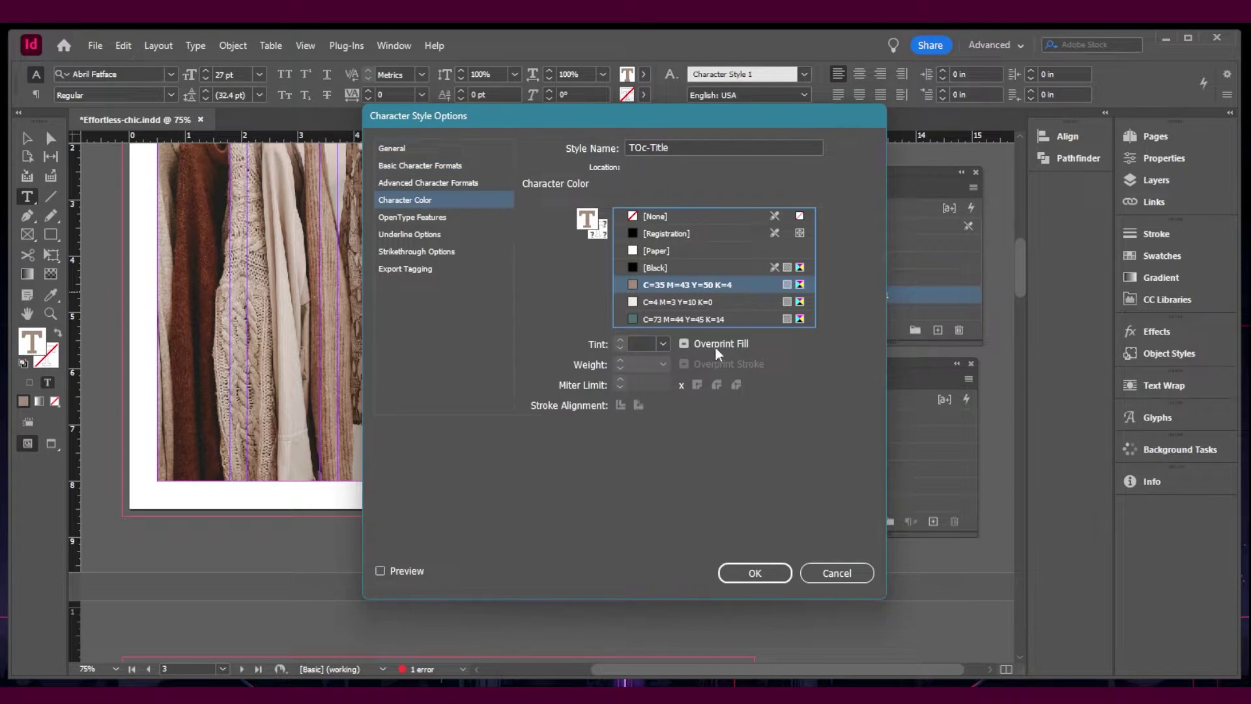
{"action": "left_click", "coordinate": [767, 575]}
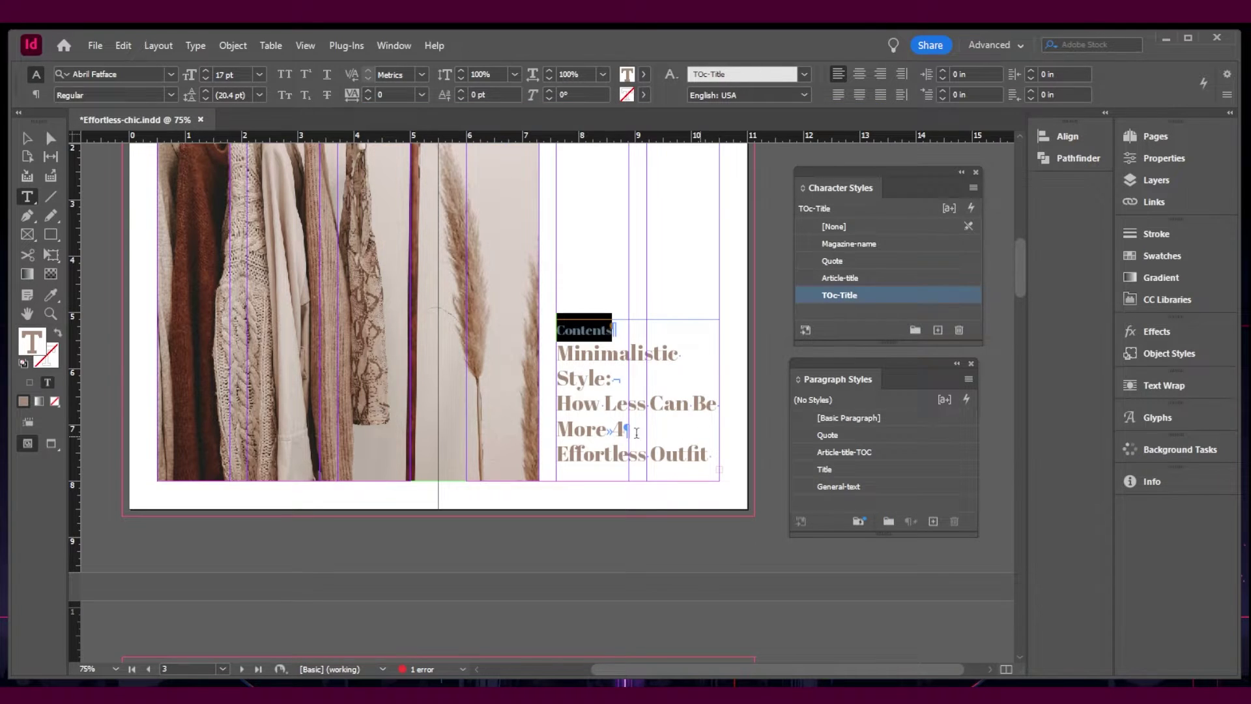
Step: Create a new character style on the How Less Can Be More entry, named TOC-Article
{"action": "left_click_drag", "start_coordinate": [607, 431], "coordinate": [557, 354]}
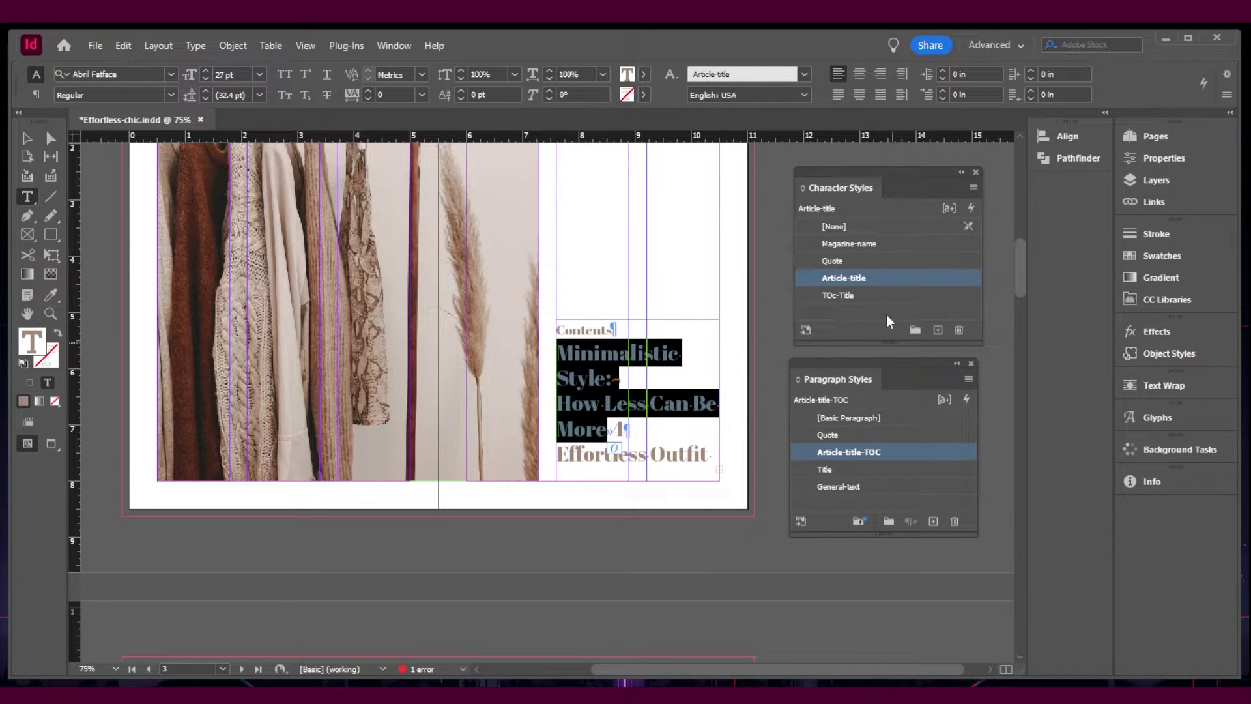
{"action": "left_click", "coordinate": [938, 330]}
{"action": "left_click", "coordinate": [847, 296]}
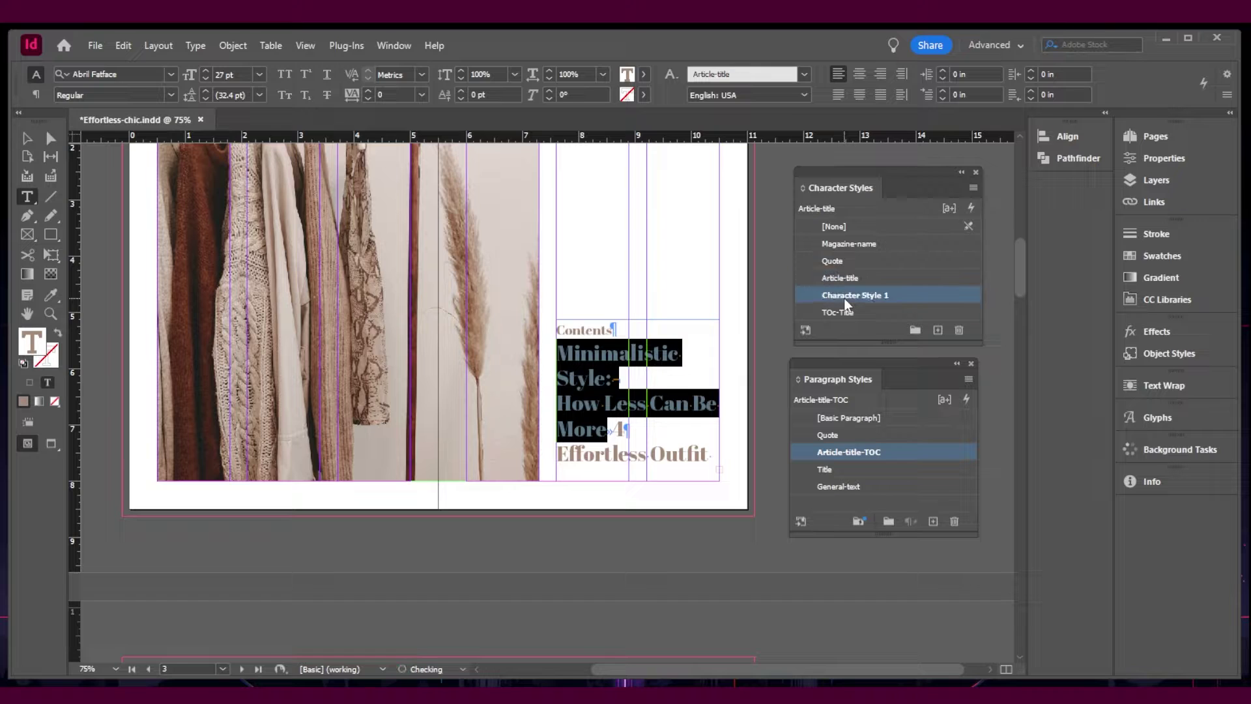
{"action": "double_click", "coordinate": [956, 296]}
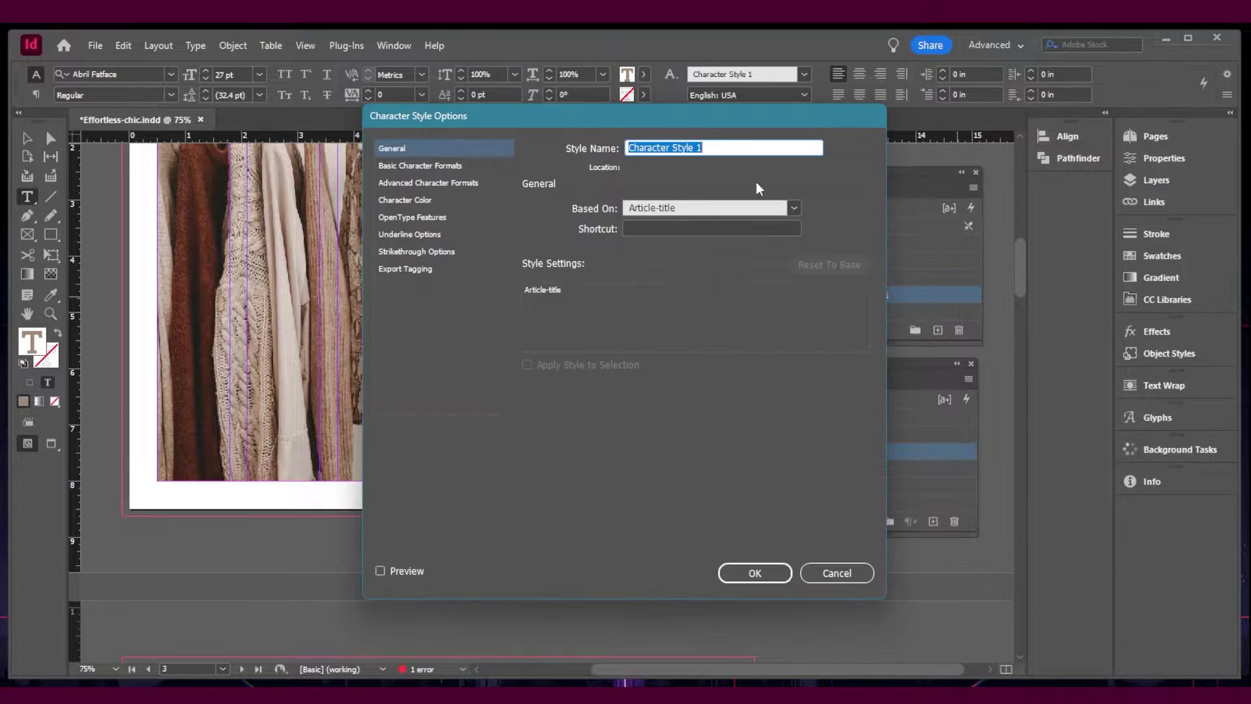
{"action": "type", "text": "TOc-"}
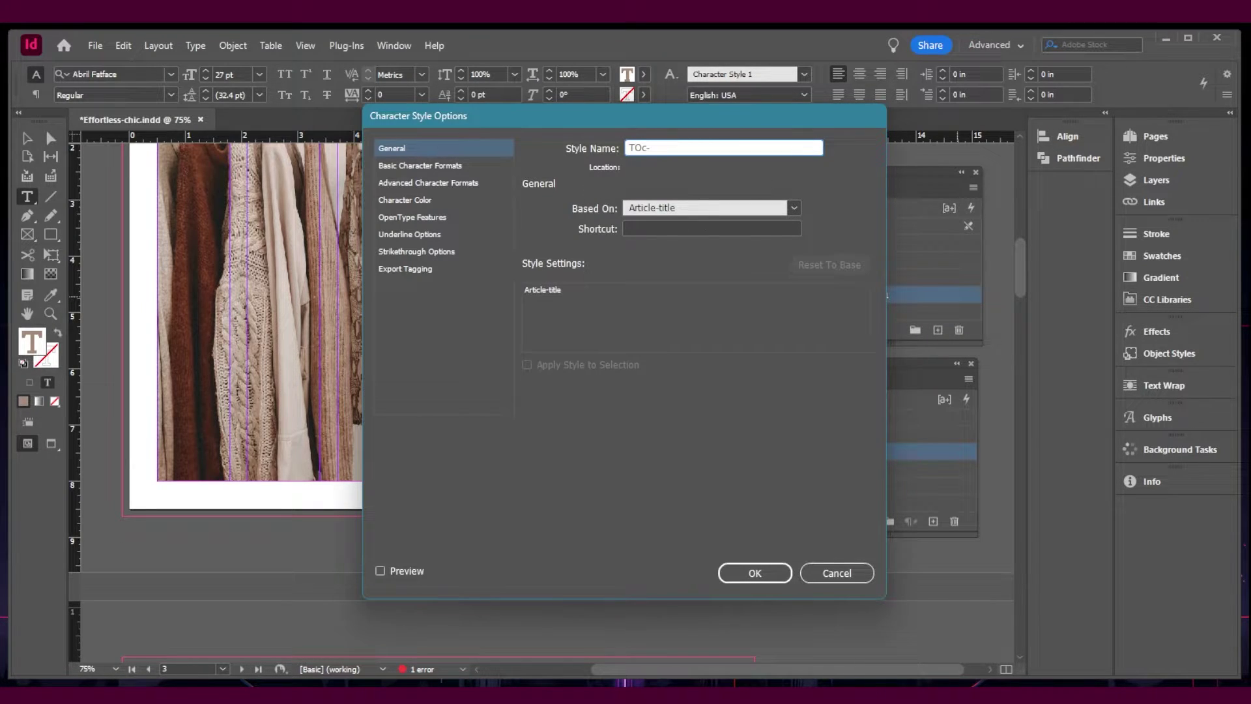
{"action": "right_click", "coordinate": [729, 148]}
{"action": "key", "text": "Escape"}
{"action": "key", "text": "BackSpace"}
{"action": "key", "text": "BackSpace"}
{"action": "key", "text": "BackSpace"}
{"action": "type", "text": "OC-"}
Step: Set TOC-Article to Times-Roman 10.5 pt with [Black] text colour
{"action": "left_click", "coordinate": [437, 166]}
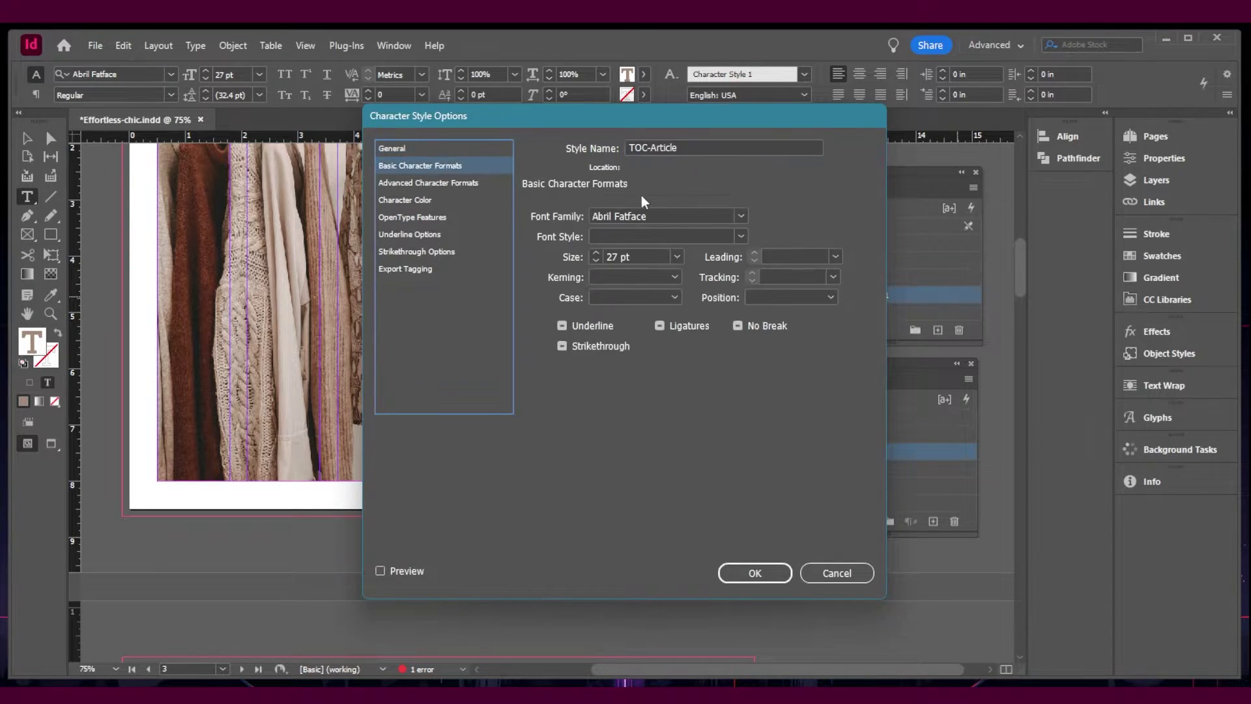
{"action": "type", "text": "Times-Roman"}
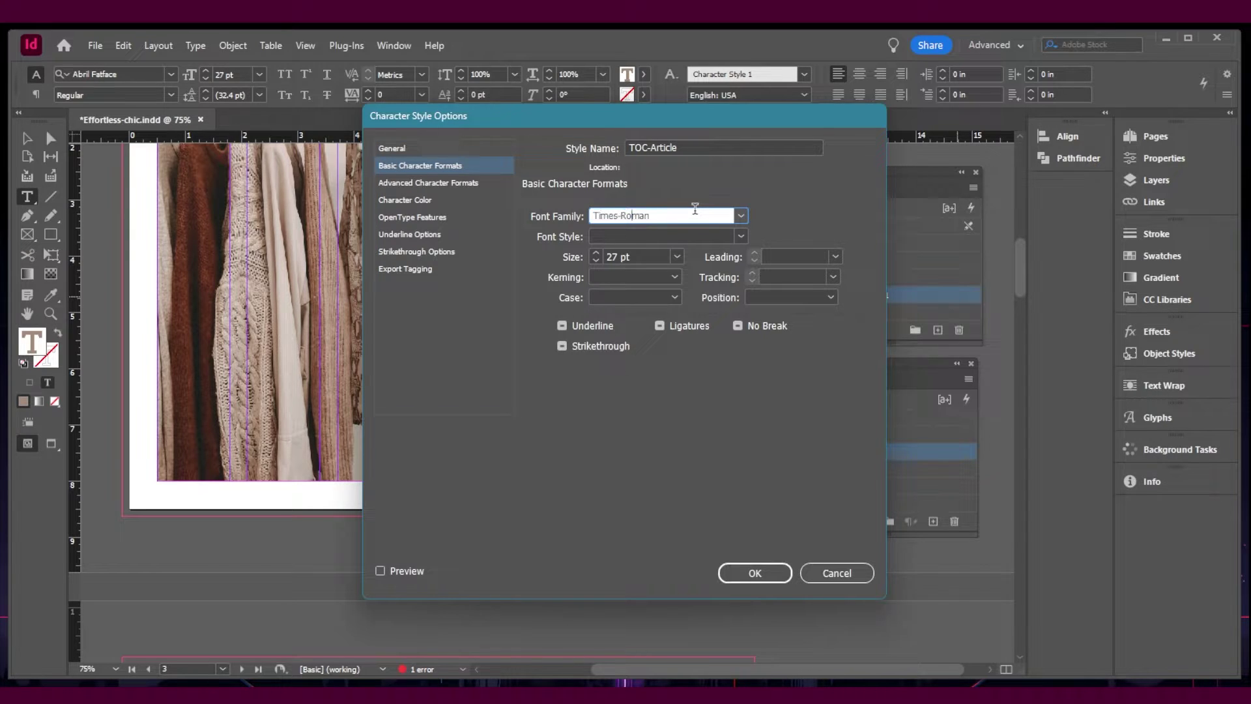
{"action": "key", "text": "Tab"}
{"action": "key", "text": "Tab"}
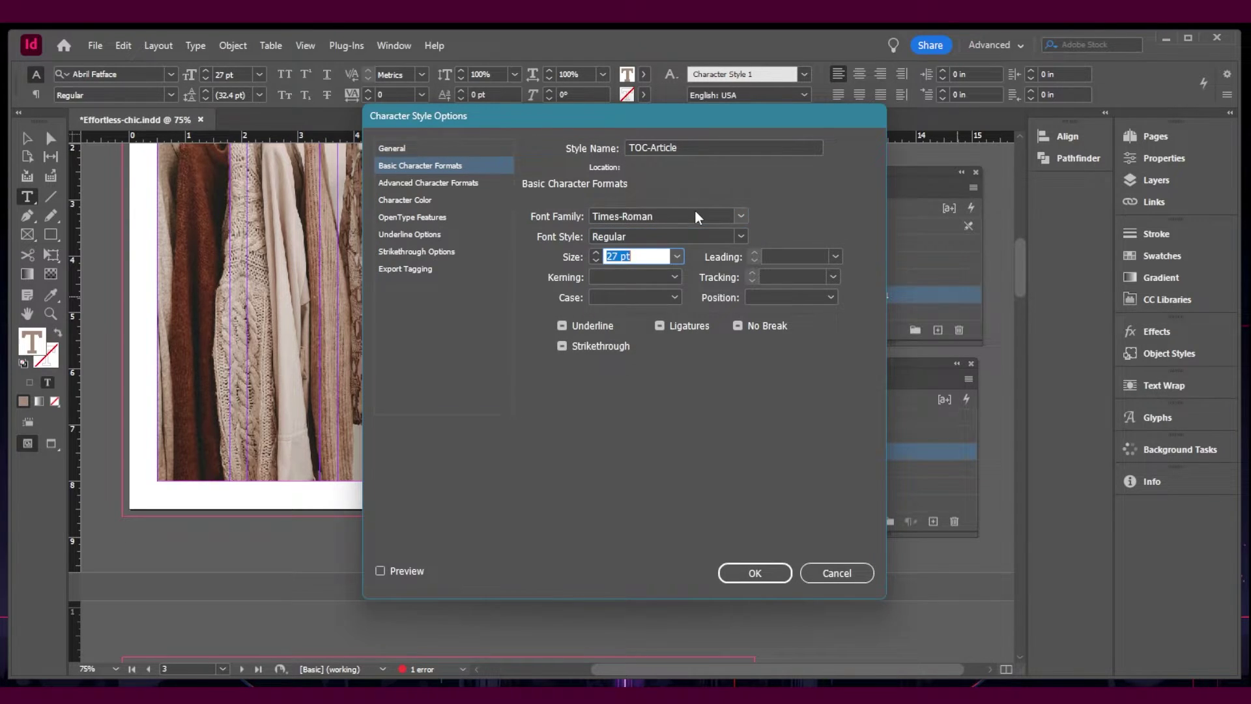
{"action": "type", "text": "10.5"}
{"action": "key", "text": "Tab"}
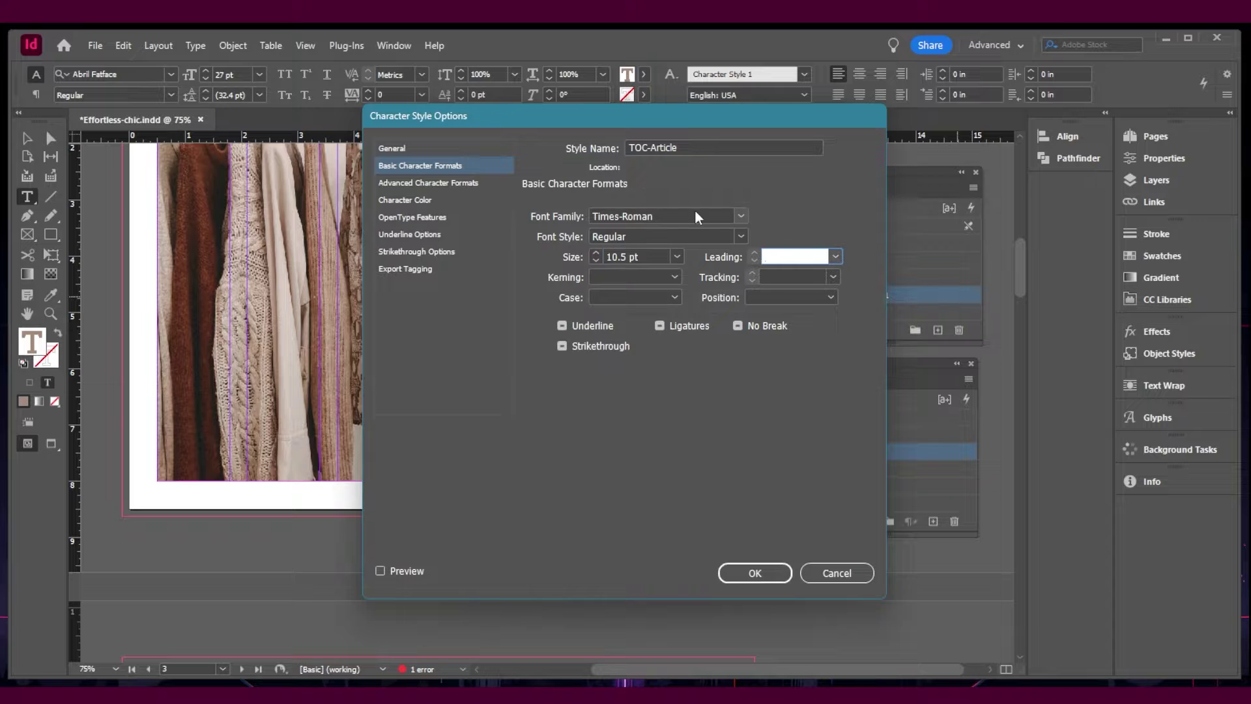
{"action": "key", "text": "Tab"}
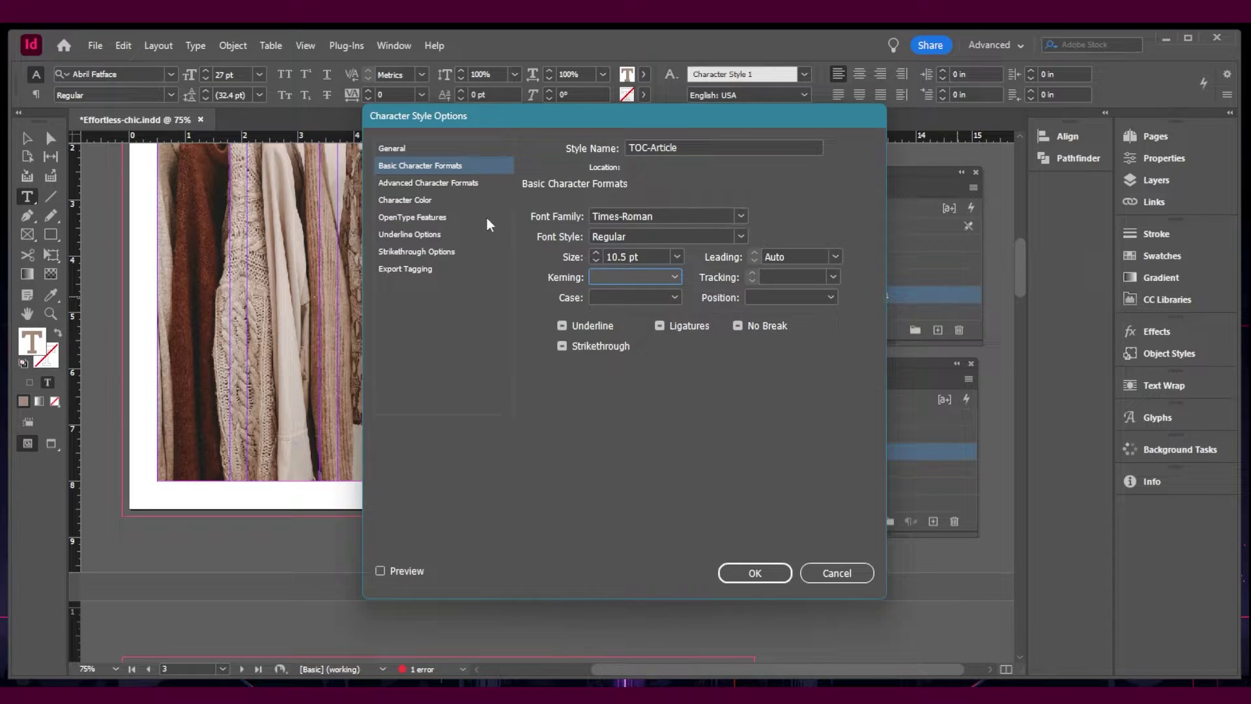
{"action": "left_click", "coordinate": [415, 202]}
{"action": "left_click", "coordinate": [682, 271]}
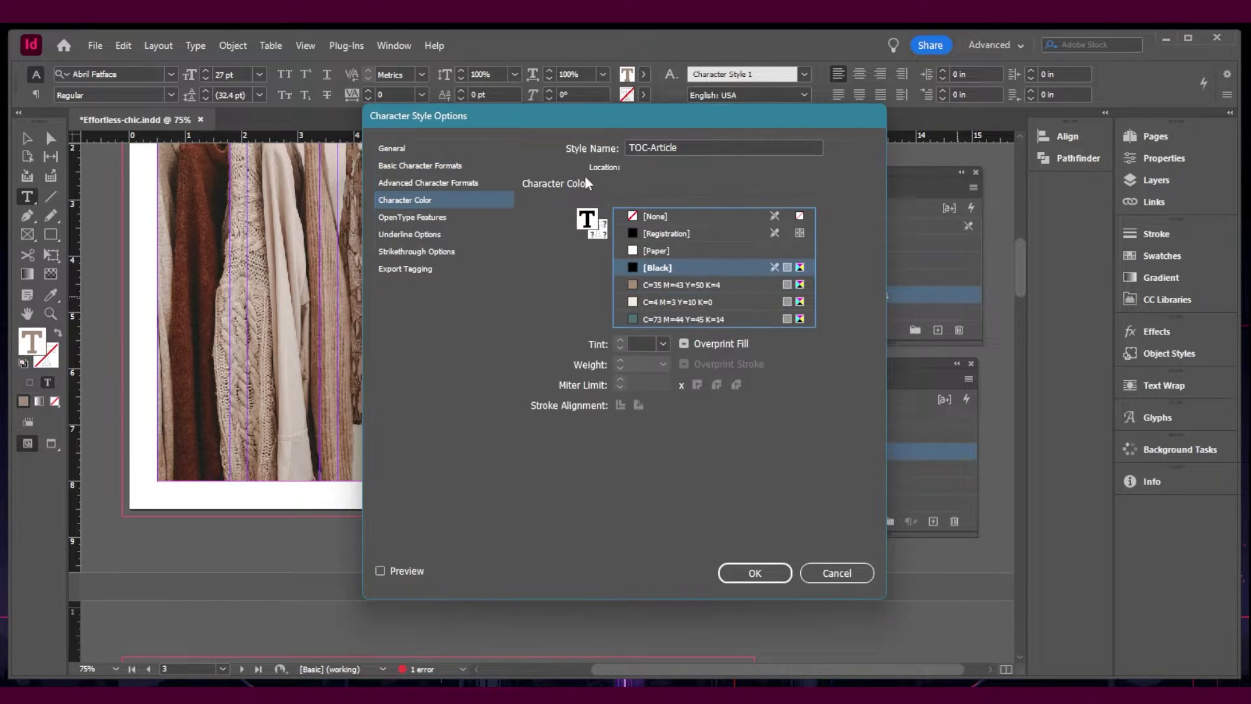
Step: Save TOC-Article, then create a Toc-Page character style from the first page number
{"action": "left_click", "coordinate": [740, 577]}
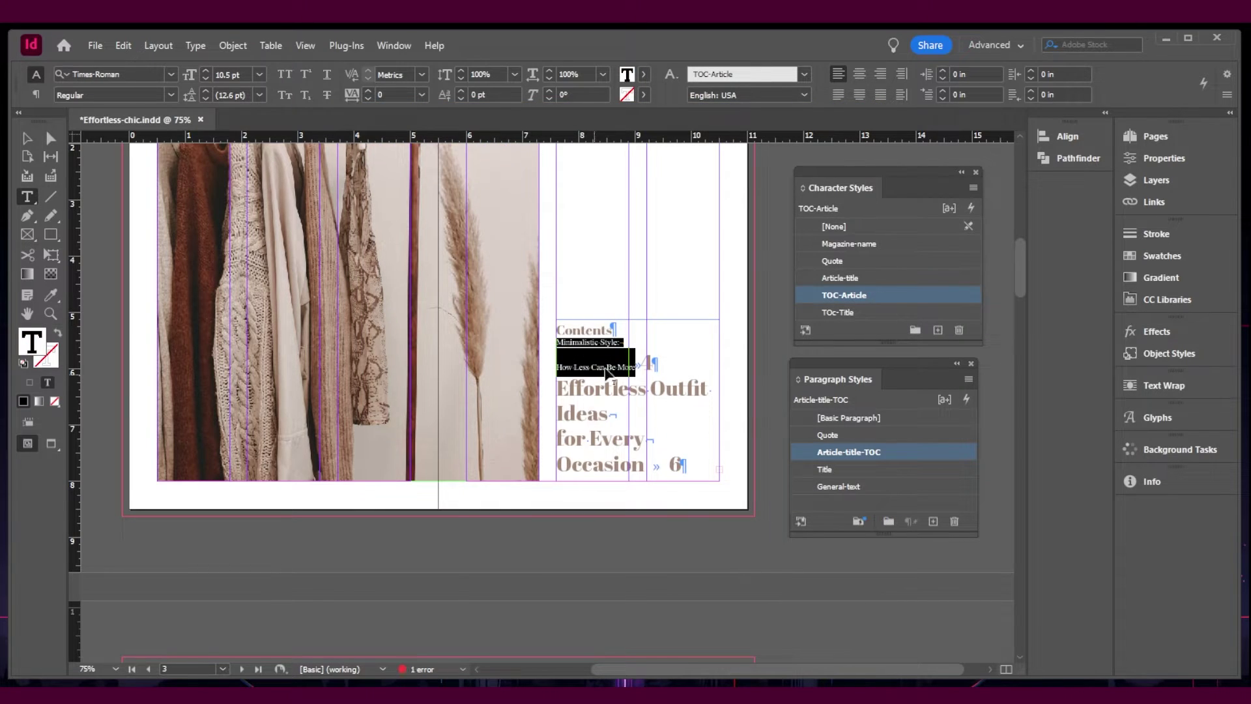
{"action": "left_click", "coordinate": [653, 363]}
{"action": "double_click", "coordinate": [648, 362]}
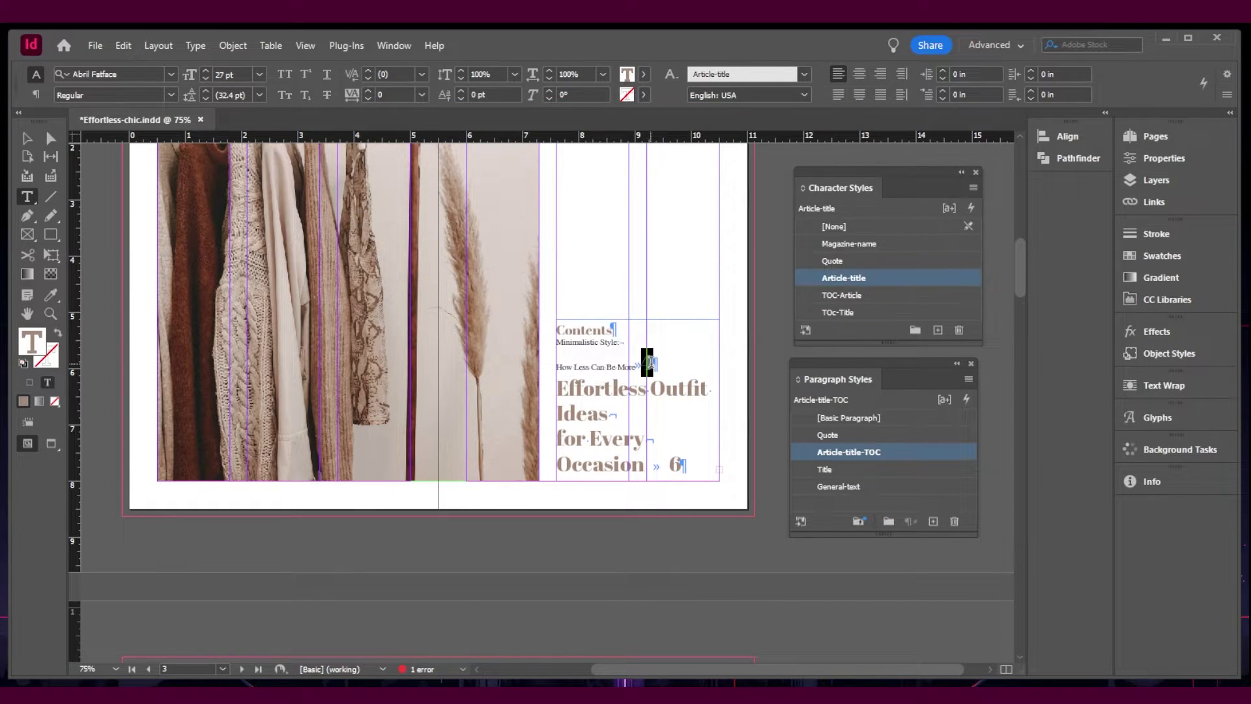
{"action": "left_click", "coordinate": [937, 330]}
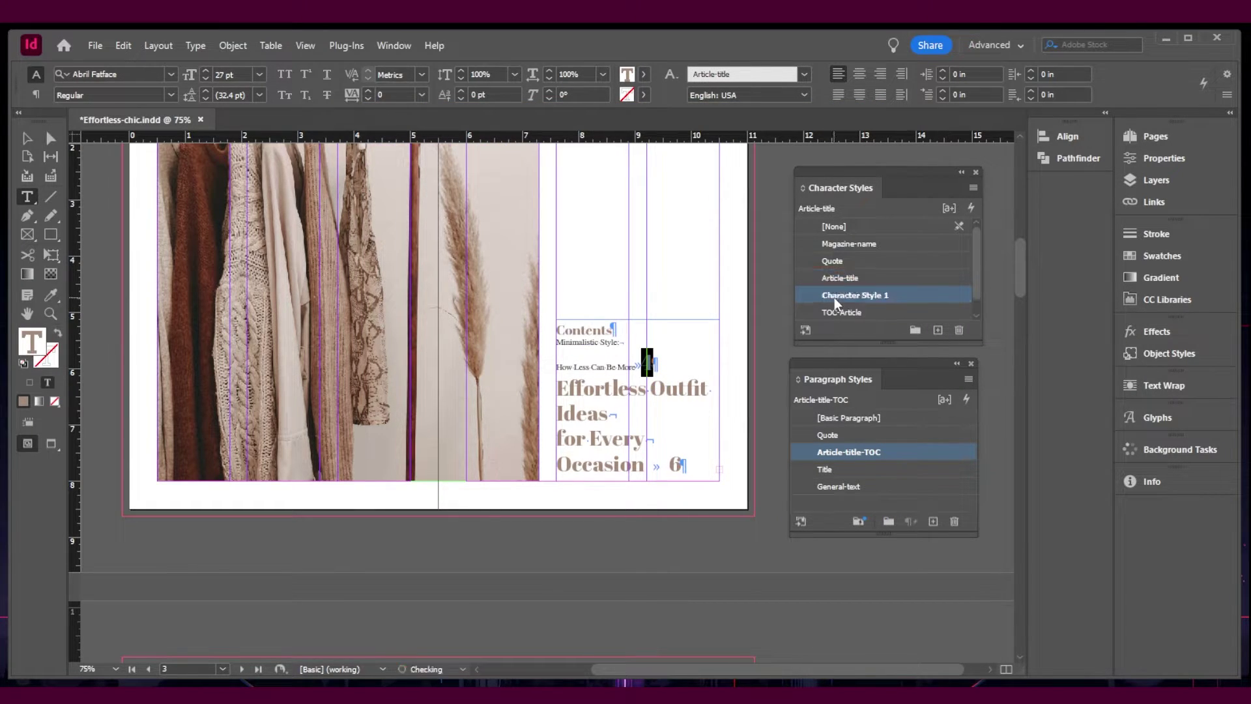
{"action": "double_click", "coordinate": [834, 297]}
{"action": "type", "text": "Toc-Page"}
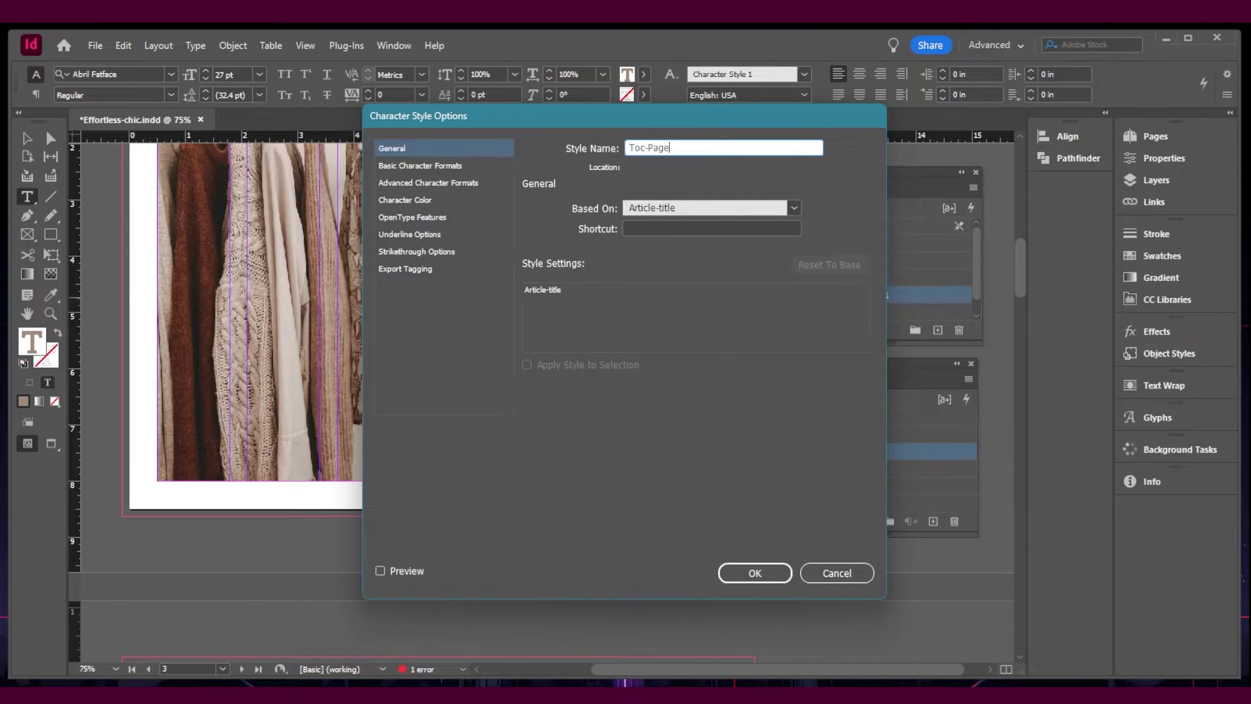
Step: Set Toc-Page to Abril Fatface 10.5 pt, auto leading, colour C=35 M=43 Y=50 K=4
{"action": "left_click", "coordinate": [448, 182]}
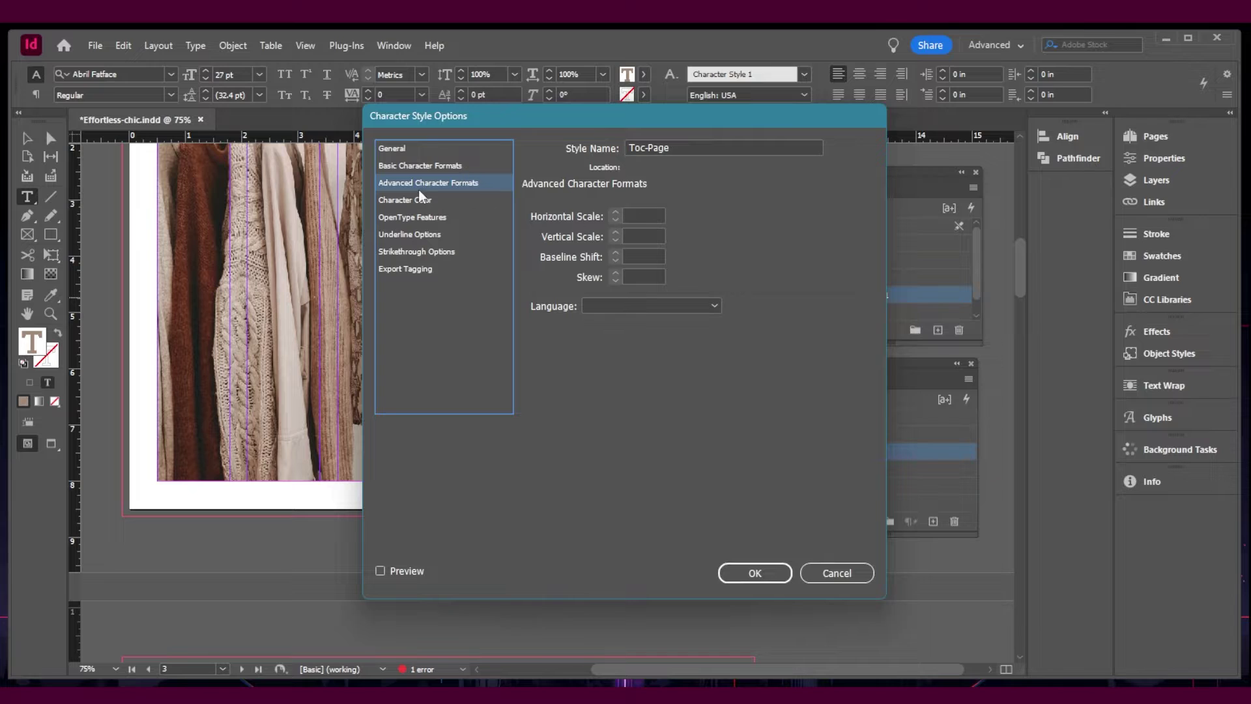
{"action": "left_click", "coordinate": [420, 165]}
{"action": "left_click", "coordinate": [679, 217]}
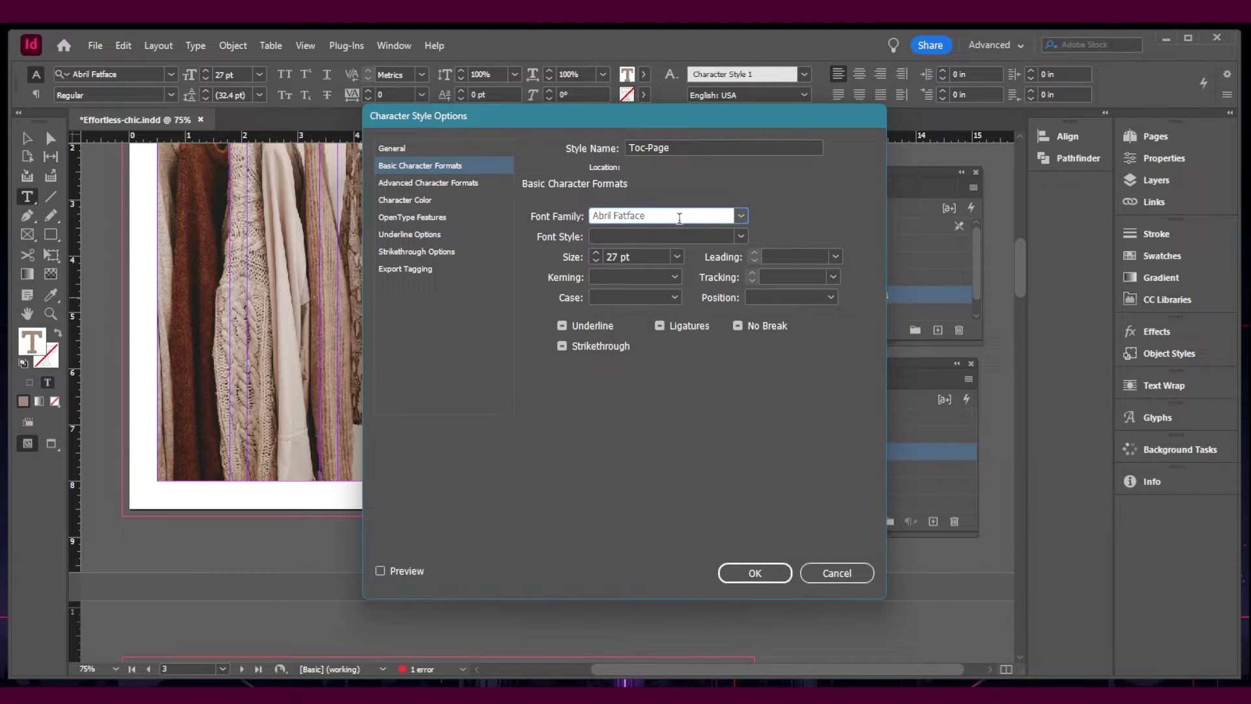
{"action": "key", "text": "Tab"}
{"action": "key", "text": "Tab"}
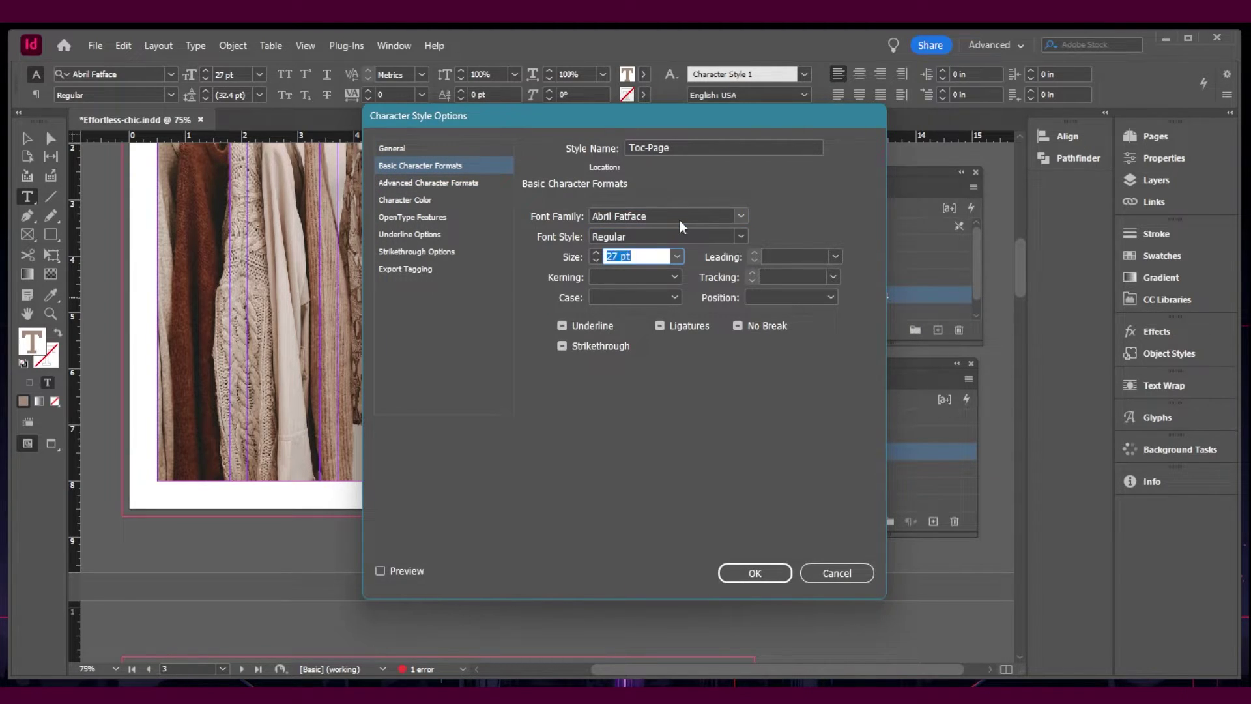
{"action": "type", "text": "10.5"}
{"action": "key", "text": "Tab"}
{"action": "type", "text": "auto"}
{"action": "key", "text": "Tab"}
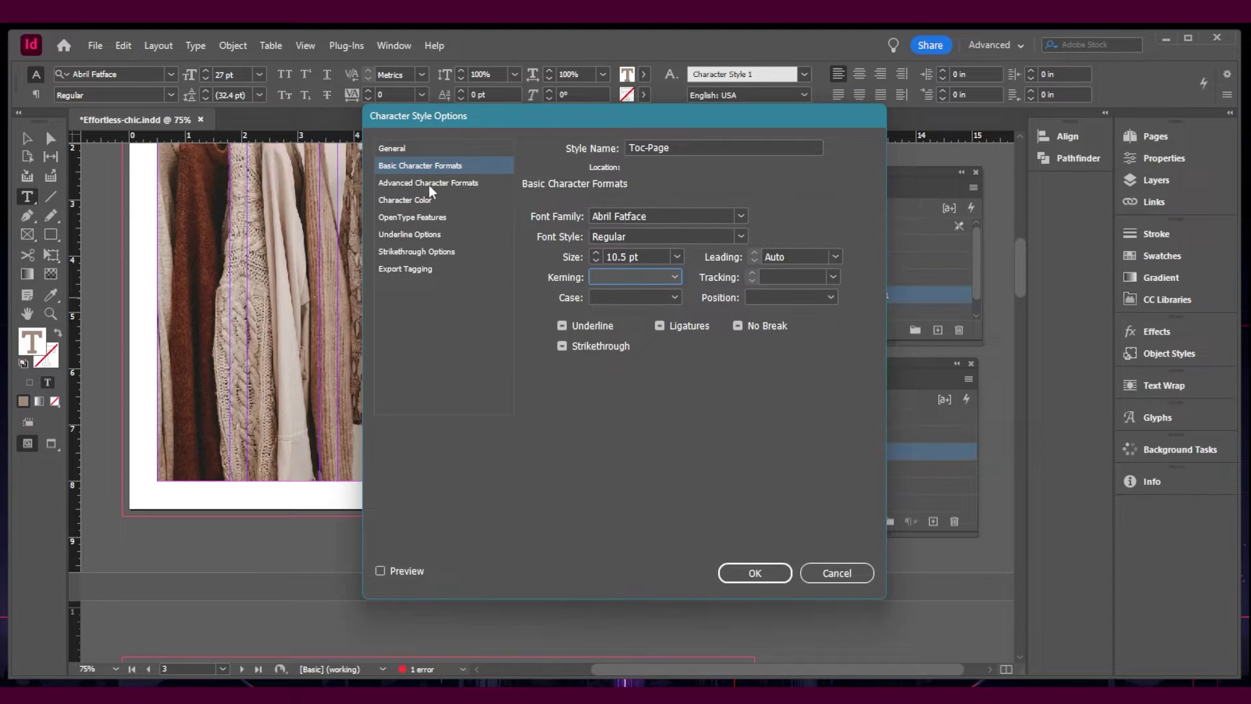
{"action": "left_click", "coordinate": [408, 200]}
{"action": "left_click", "coordinate": [690, 284]}
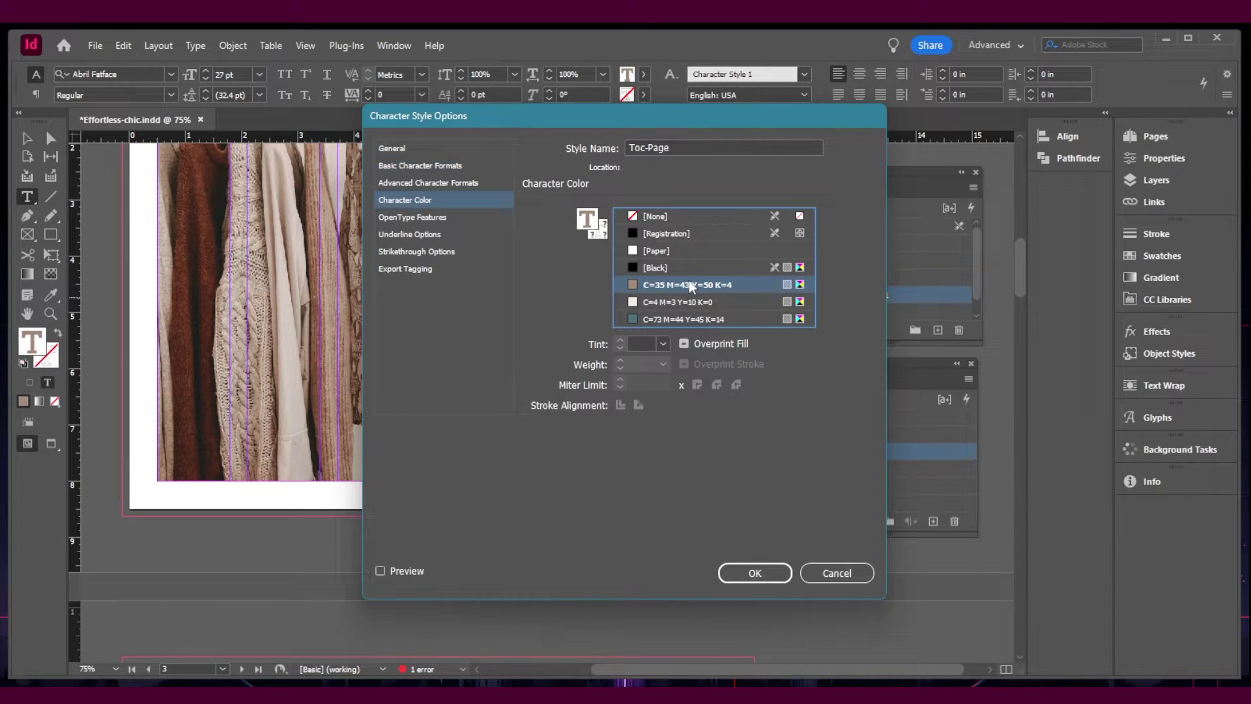
{"action": "left_click", "coordinate": [768, 576]}
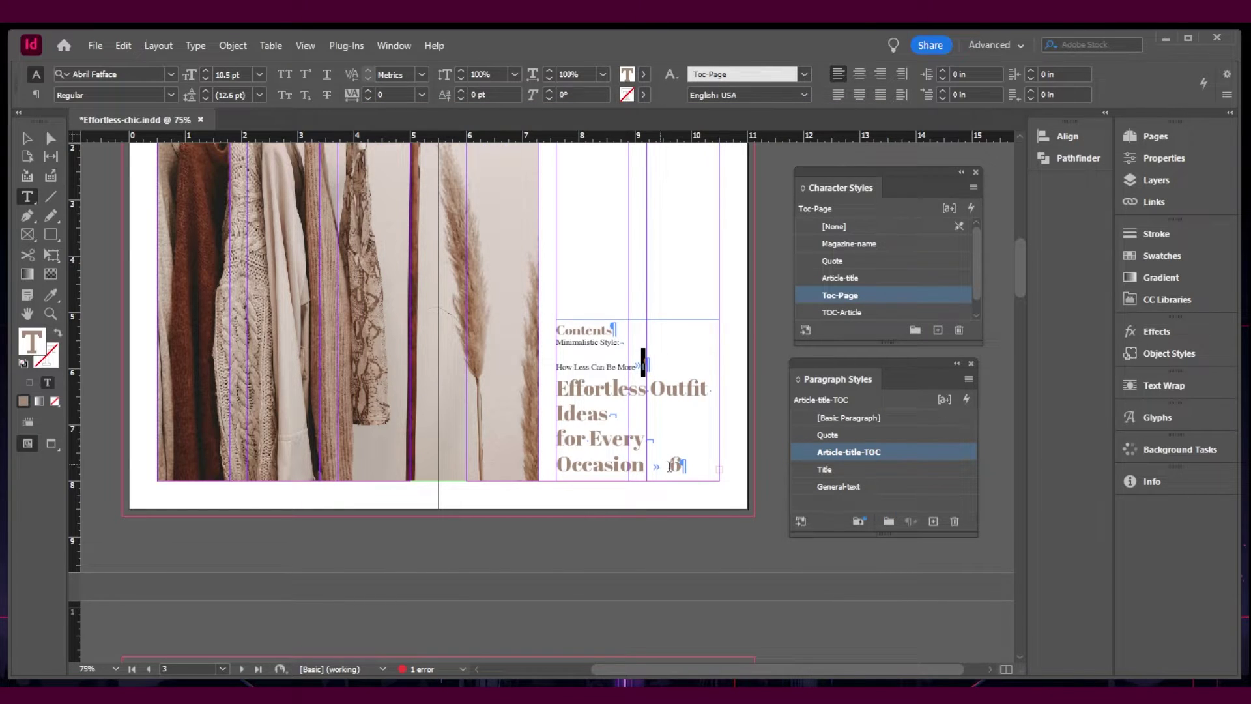
Step: Restyle the 'Effortless Outfit Ideas for Every Occasion' heading as TOC-Article and its page number 6 as Toc-Page
{"action": "left_click_drag", "start_coordinate": [646, 466], "coordinate": [568, 393]}
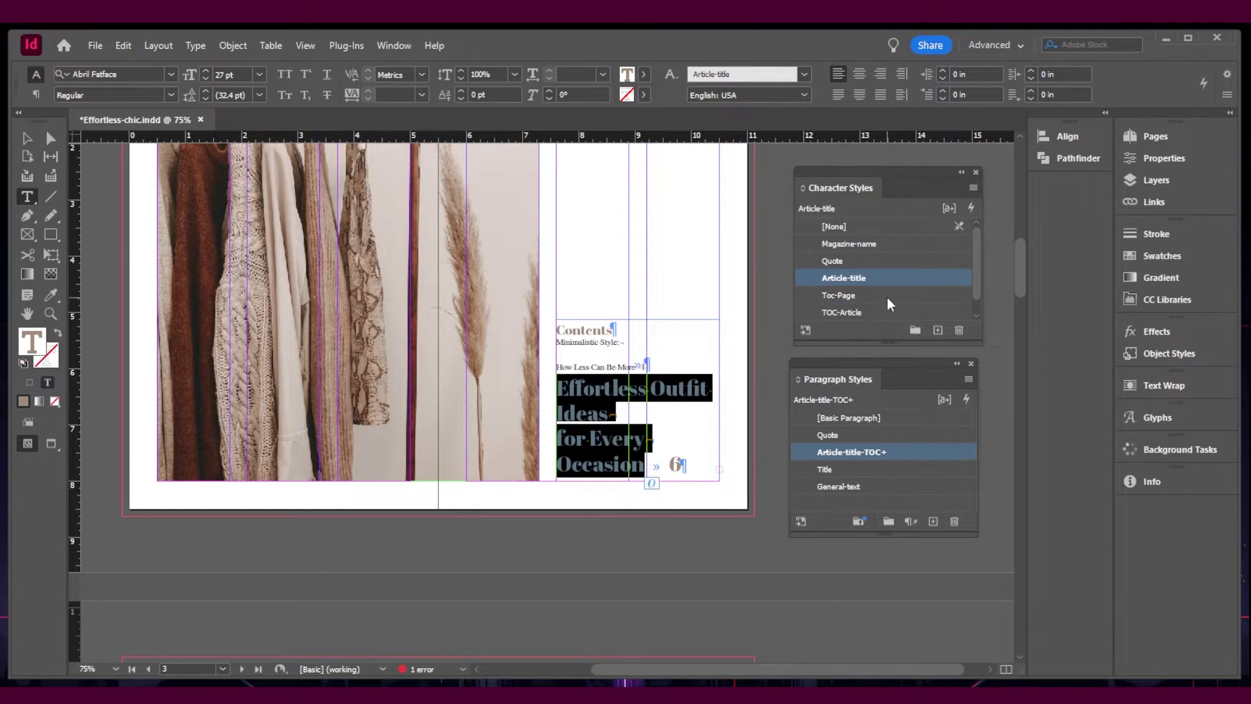
{"action": "left_click", "coordinate": [867, 312]}
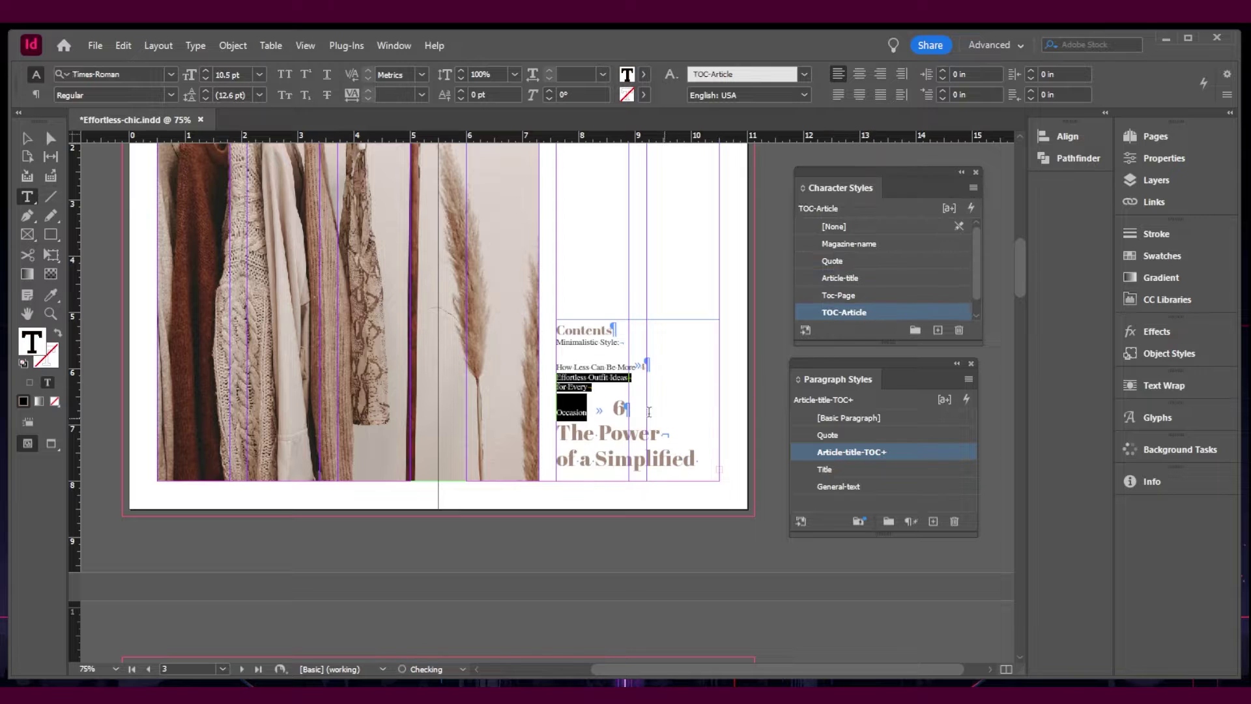
{"action": "left_click_drag", "start_coordinate": [642, 412], "coordinate": [615, 409]}
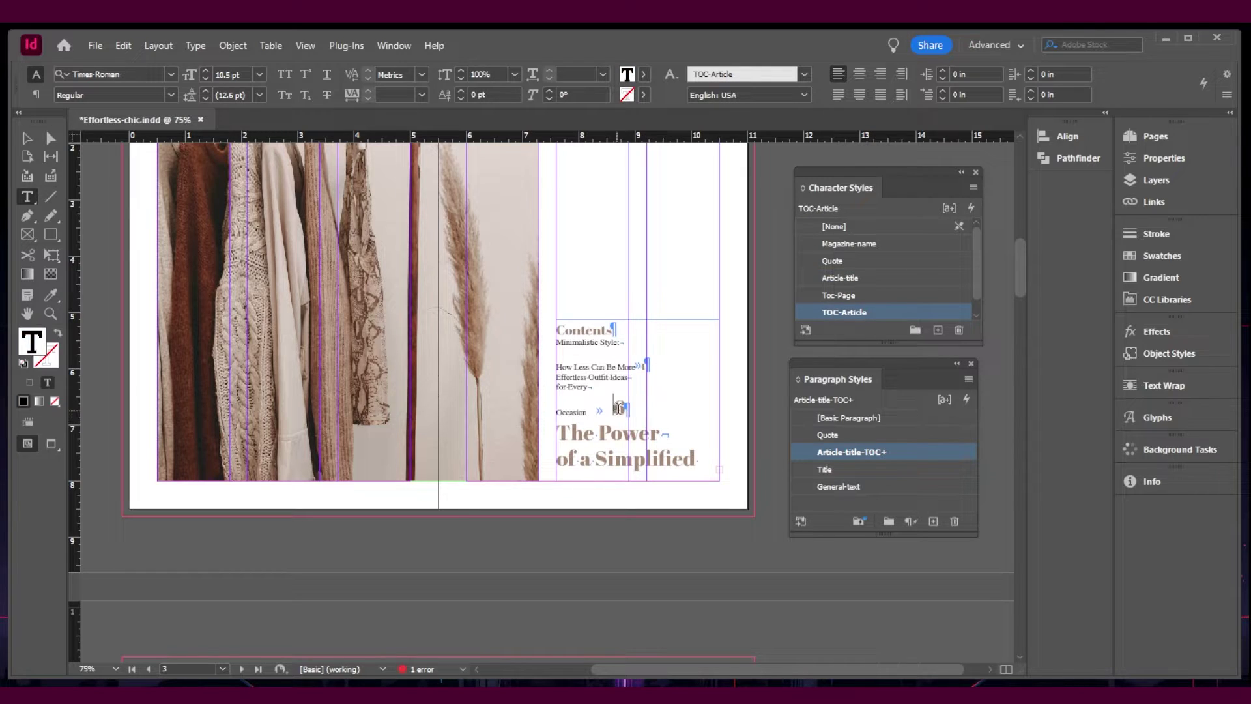
{"action": "left_click", "coordinate": [861, 298]}
Step: Restyle 'The Power of a Simplified Wardrobe' as TOC-Article and its page number 8 as Toc-Page
{"action": "left_click_drag", "start_coordinate": [559, 433], "coordinate": [694, 459]}
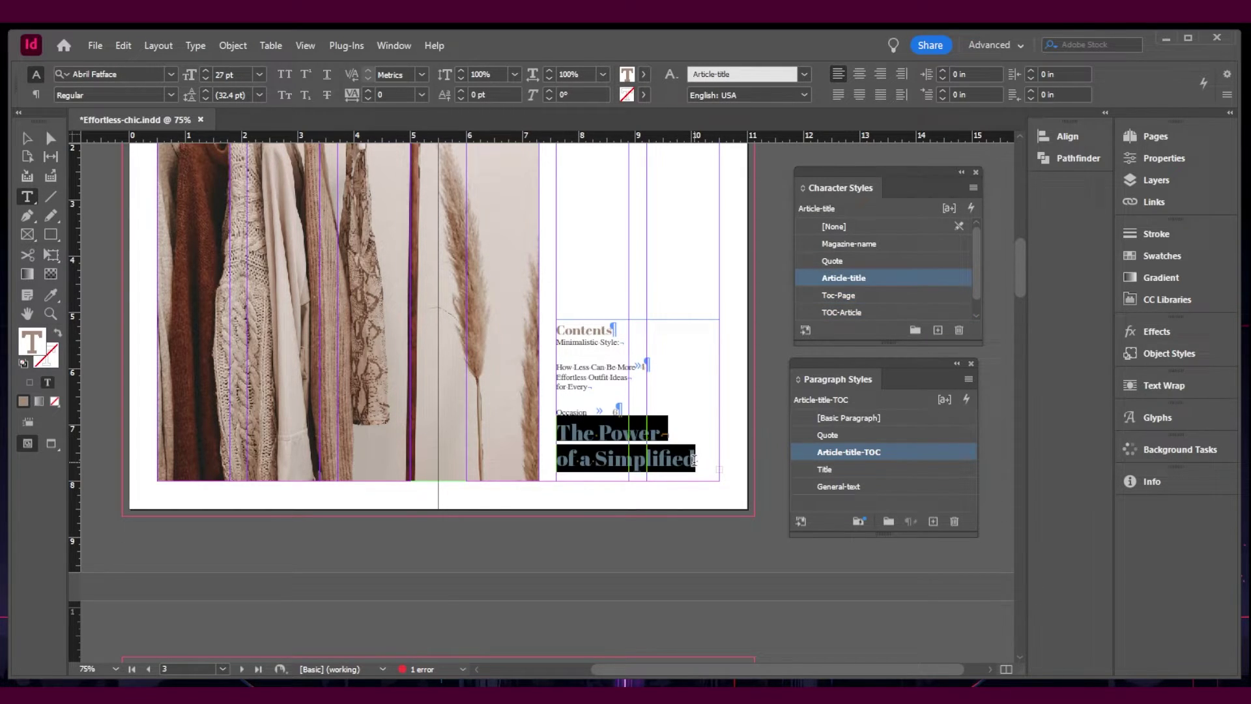
{"action": "left_click", "coordinate": [865, 311]}
{"action": "left_click_drag", "start_coordinate": [710, 446], "coordinate": [669, 443]}
{"action": "left_click", "coordinate": [866, 311]}
{"action": "left_click", "coordinate": [898, 282]}
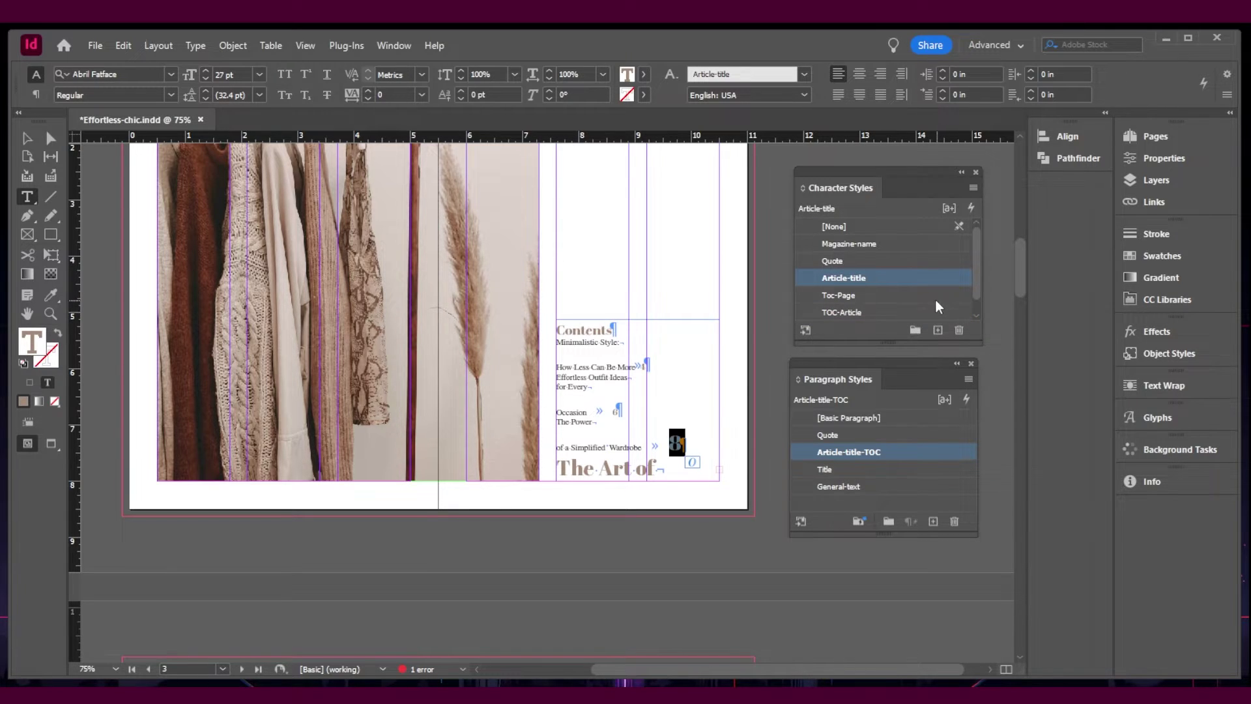
{"action": "left_click", "coordinate": [867, 293]}
Step: Apply Toc-Page to the 6 on the Occasion line and the page number after How Less Can Be More
{"action": "left_click_drag", "start_coordinate": [621, 410], "coordinate": [612, 410]}
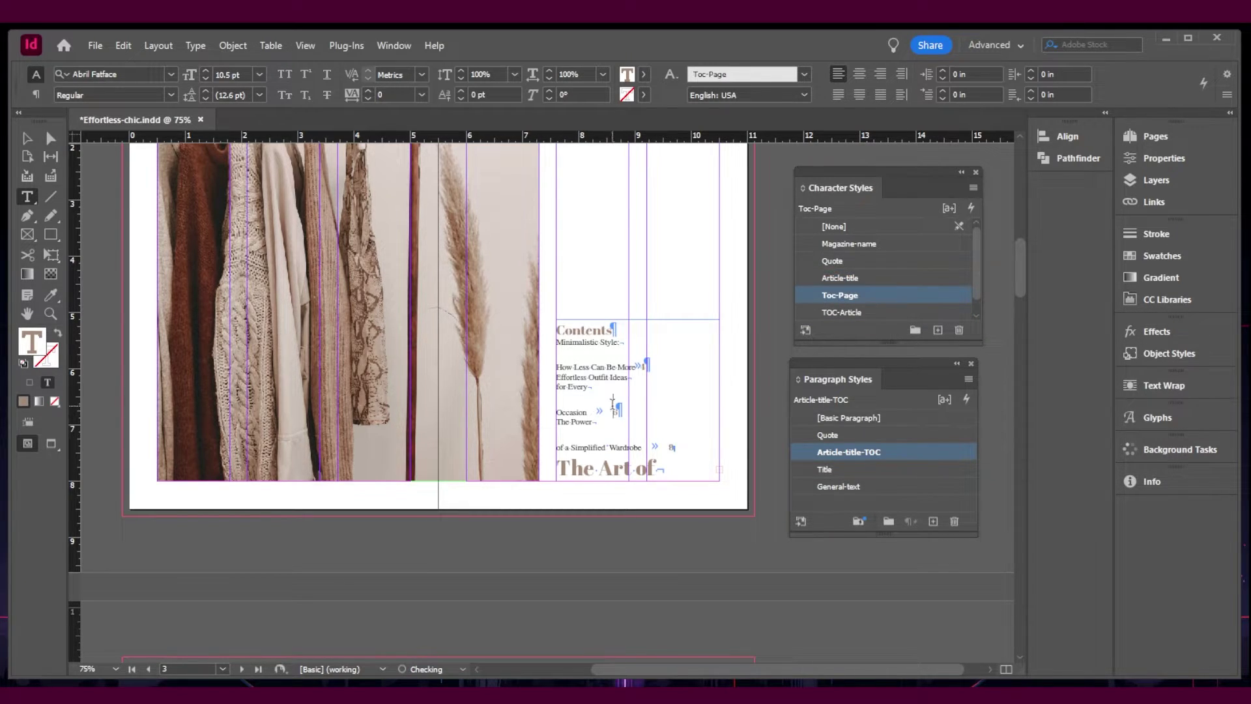
{"action": "left_click", "coordinate": [846, 293]}
{"action": "left_click_drag", "start_coordinate": [642, 365], "coordinate": [650, 365]}
{"action": "left_click", "coordinate": [858, 295]}
Step: Give the tabs after Occasion, How Less Can Be More and Wardrobe the TOC-Article style
{"action": "left_click_drag", "start_coordinate": [595, 410], "coordinate": [603, 411]}
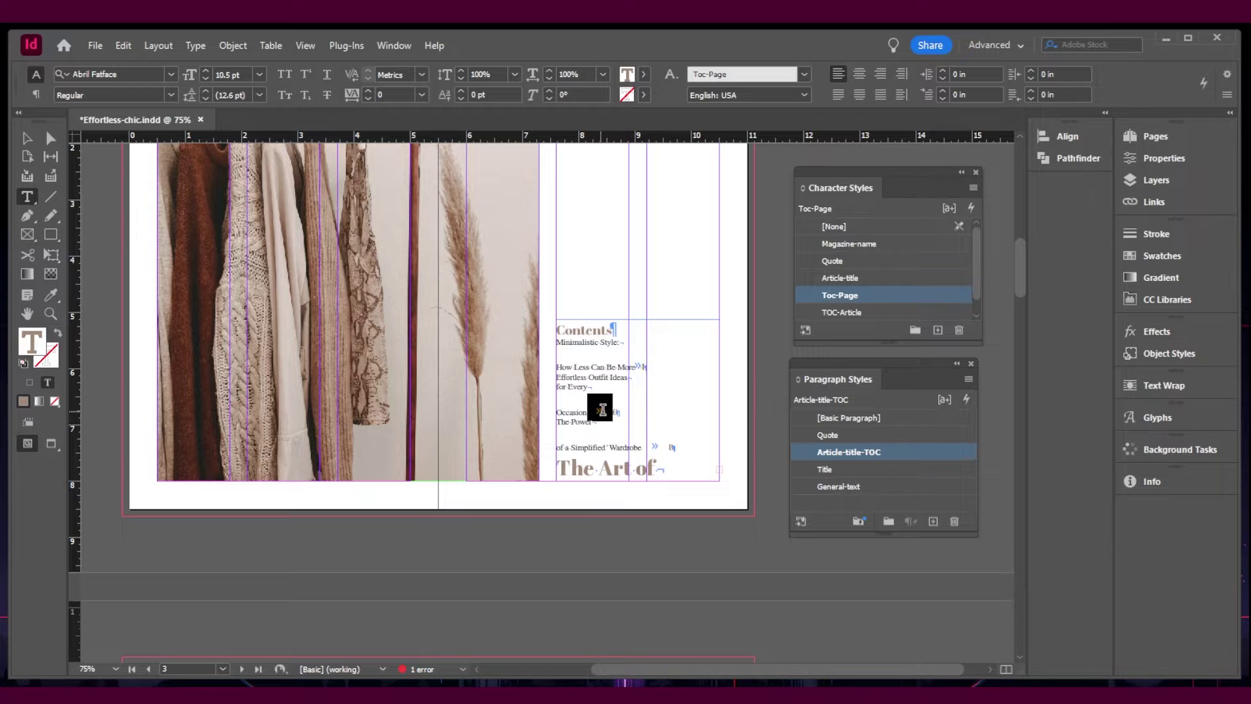
{"action": "left_click", "coordinate": [850, 313]}
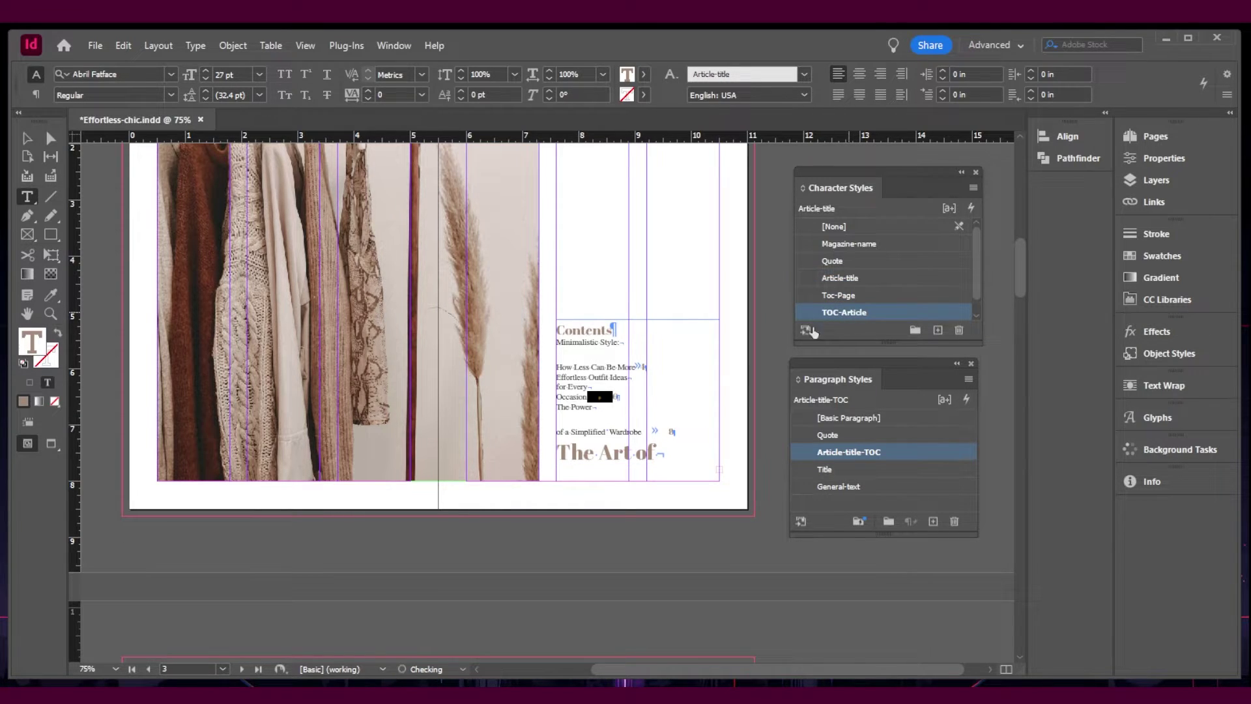
{"action": "left_click", "coordinate": [639, 363]}
{"action": "left_click_drag", "start_coordinate": [640, 363], "coordinate": [645, 363]}
{"action": "left_click", "coordinate": [873, 278]}
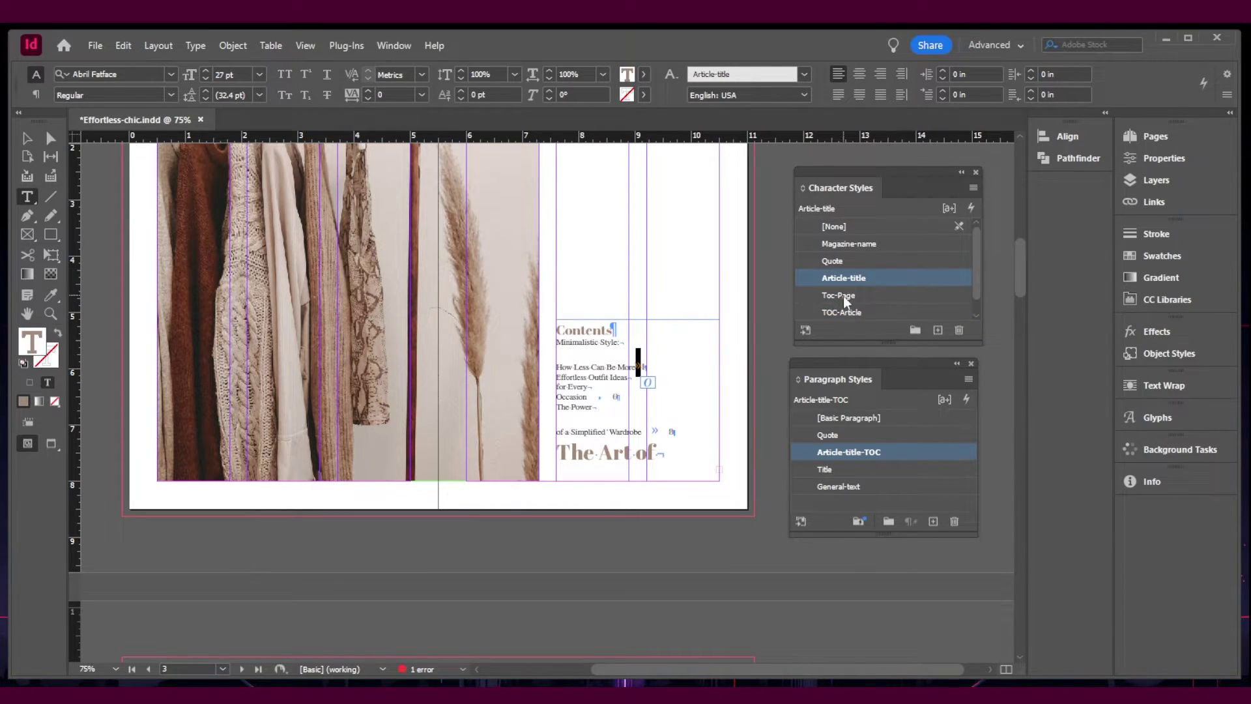
{"action": "left_click", "coordinate": [855, 313]}
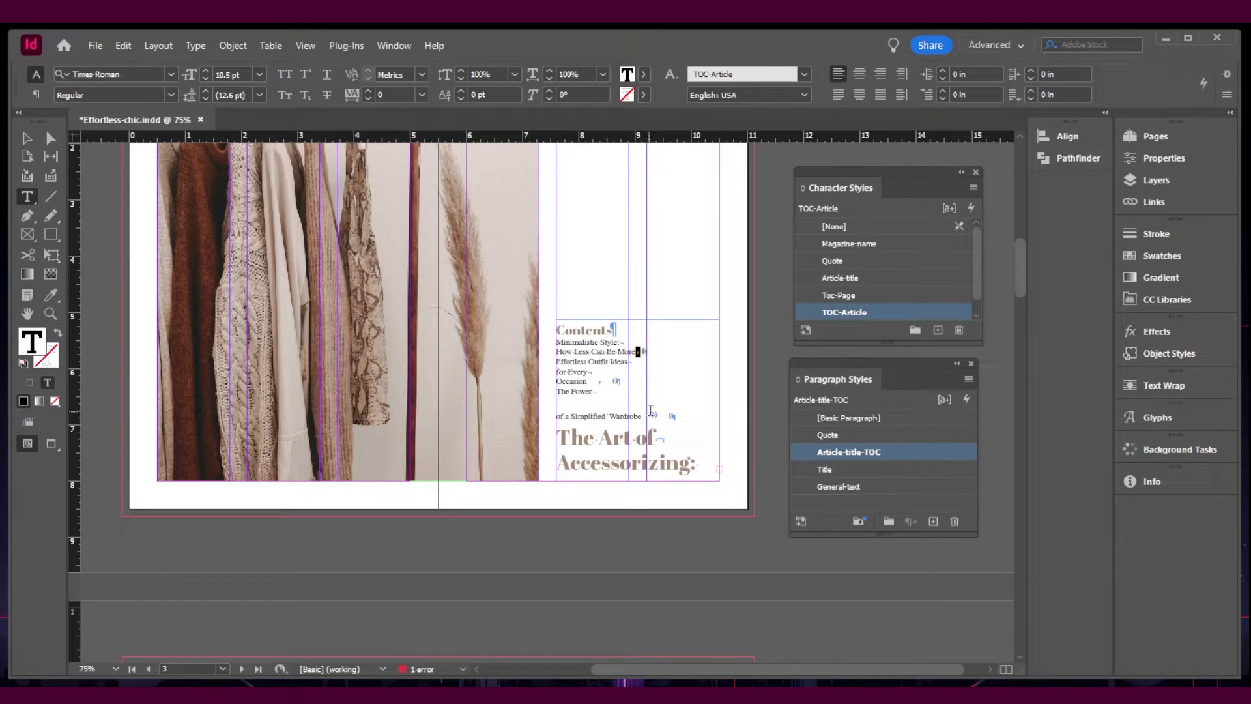
{"action": "left_click_drag", "start_coordinate": [649, 413], "coordinate": [664, 410]}
{"action": "left_click", "coordinate": [849, 279]}
{"action": "left_click", "coordinate": [858, 312]}
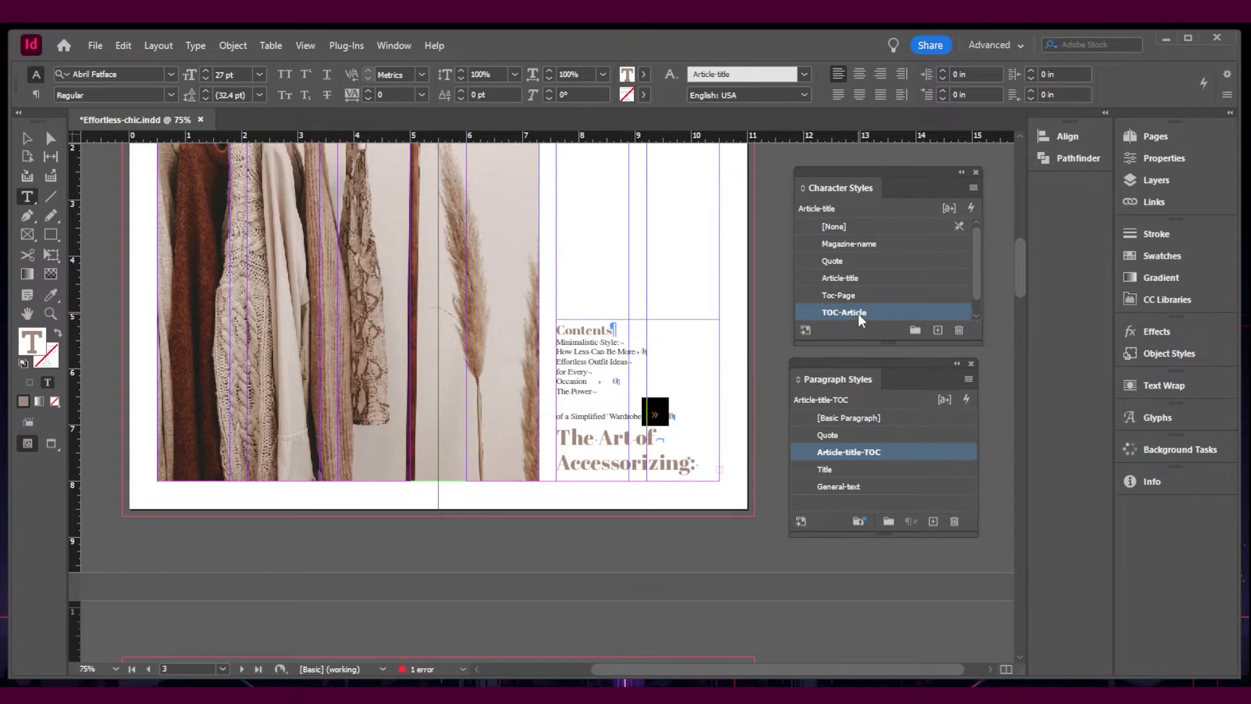
Step: Restyle 'The Art of Accessorizing: How to Elevate Your Simplified' as TOC-Article text
{"action": "left_click_drag", "start_coordinate": [557, 437], "coordinate": [706, 469]}
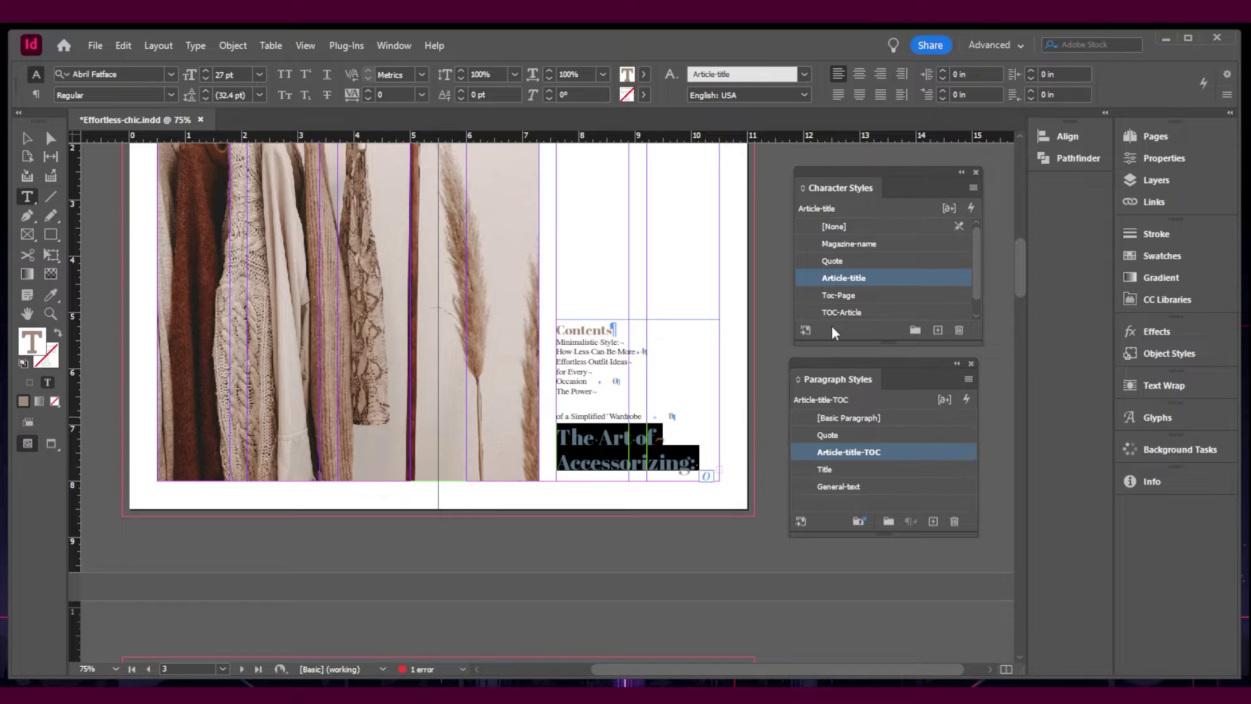
{"action": "scroll", "coordinate": [888, 303], "scroll_direction": "down", "scroll_amount": 1}
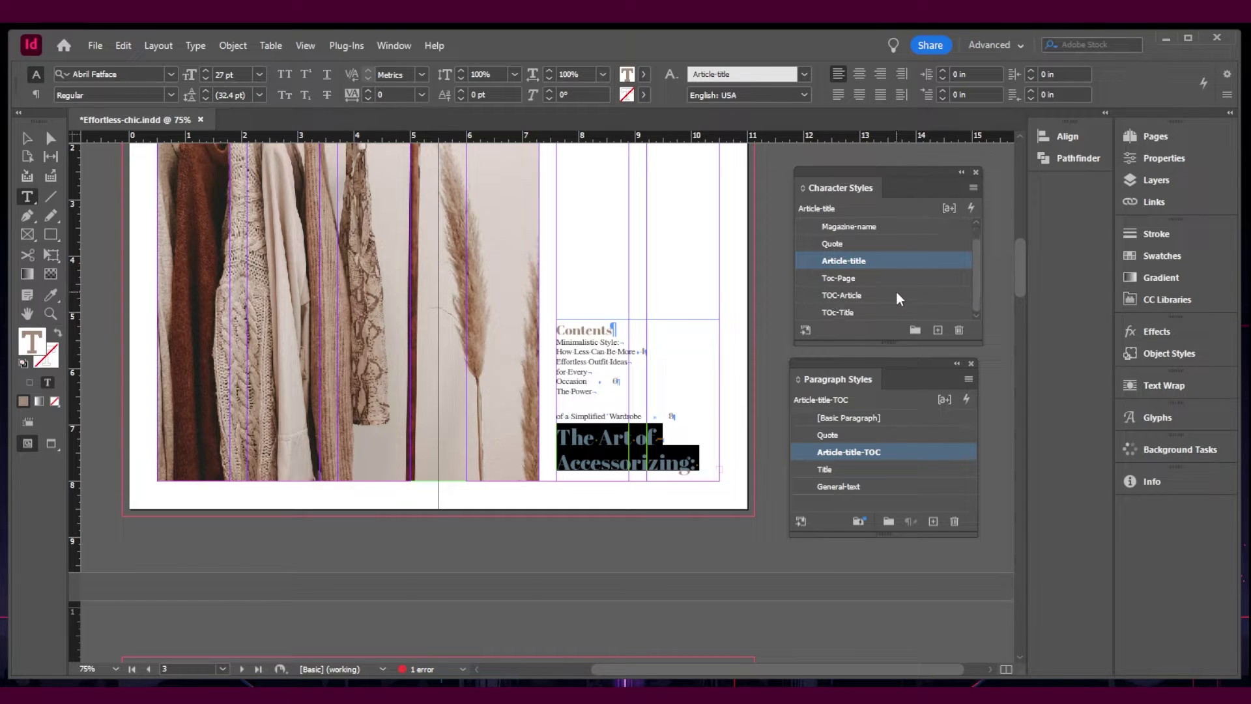
{"action": "left_click", "coordinate": [854, 297]}
{"action": "left_click_drag", "start_coordinate": [610, 448], "coordinate": [625, 471]}
{"action": "left_click", "coordinate": [856, 296]}
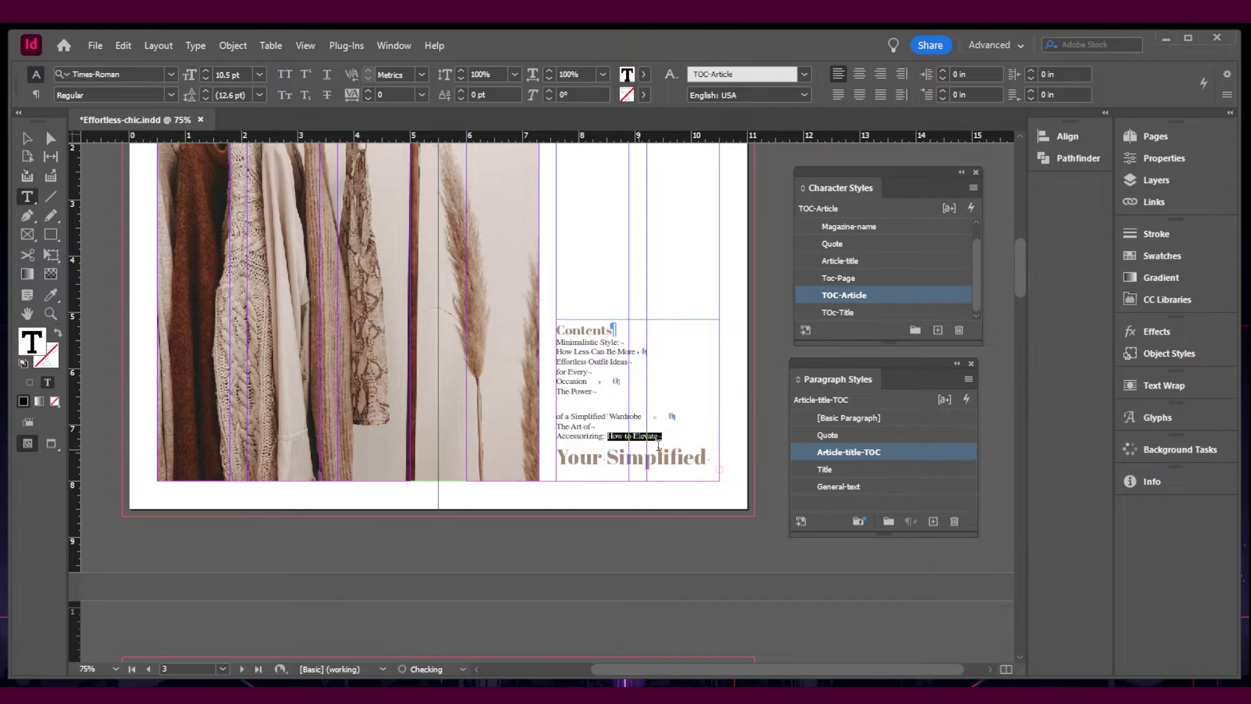
{"action": "left_click_drag", "start_coordinate": [564, 459], "coordinate": [717, 463]}
{"action": "left_click_drag", "start_coordinate": [561, 459], "coordinate": [729, 447]}
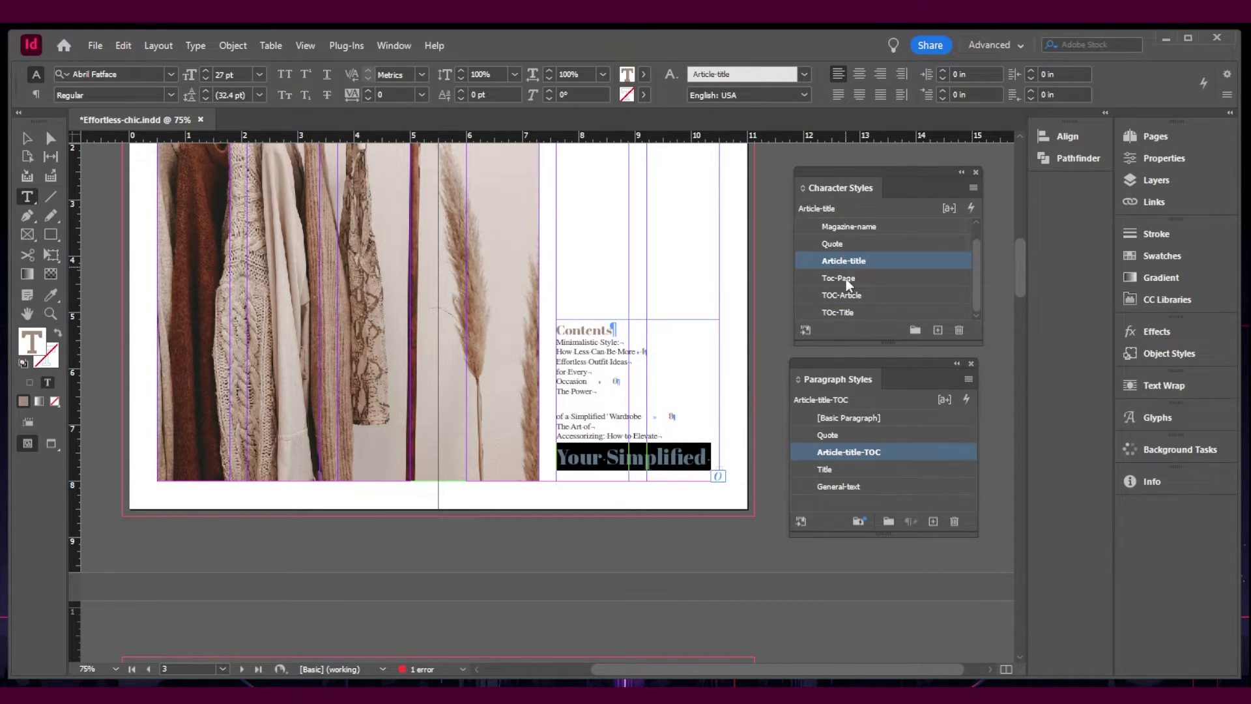
{"action": "left_click", "coordinate": [869, 296]}
Step: Restyle the final word Wardrobe as TOC-Article and give page number 10 the Toc-Page style
{"action": "left_click_drag", "start_coordinate": [606, 474], "coordinate": [655, 461]}
{"action": "left_click", "coordinate": [717, 460]}
{"action": "double_click", "coordinate": [655, 461]}
{"action": "left_click", "coordinate": [869, 295]}
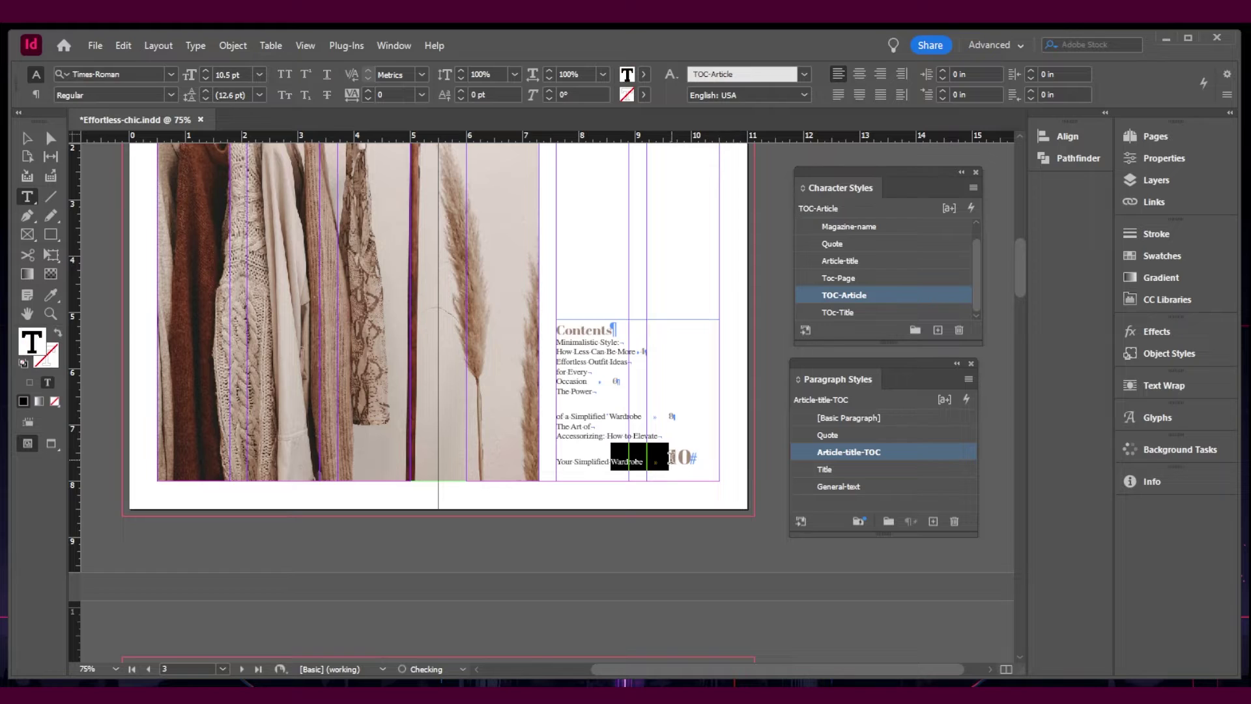
{"action": "left_click_drag", "start_coordinate": [671, 456], "coordinate": [694, 457]}
{"action": "left_click", "coordinate": [877, 278]}
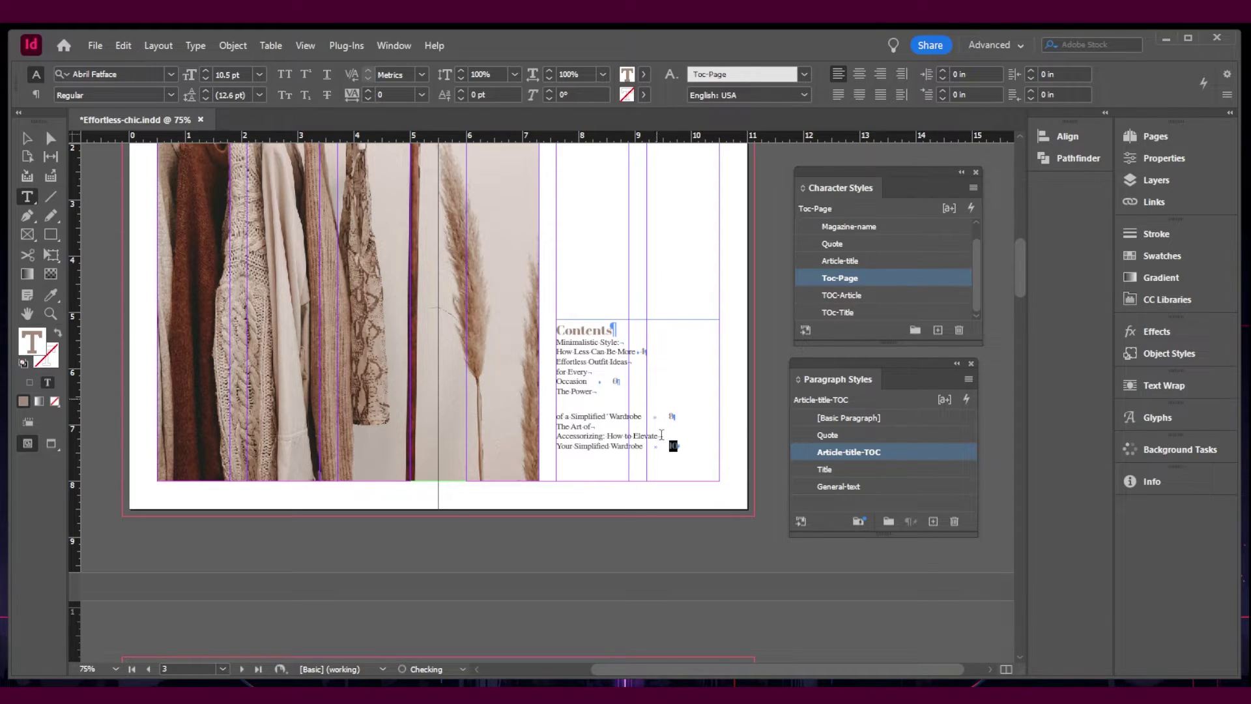
Step: Check which styles the entry text and page number 8 are using
{"action": "left_click", "coordinate": [622, 391]}
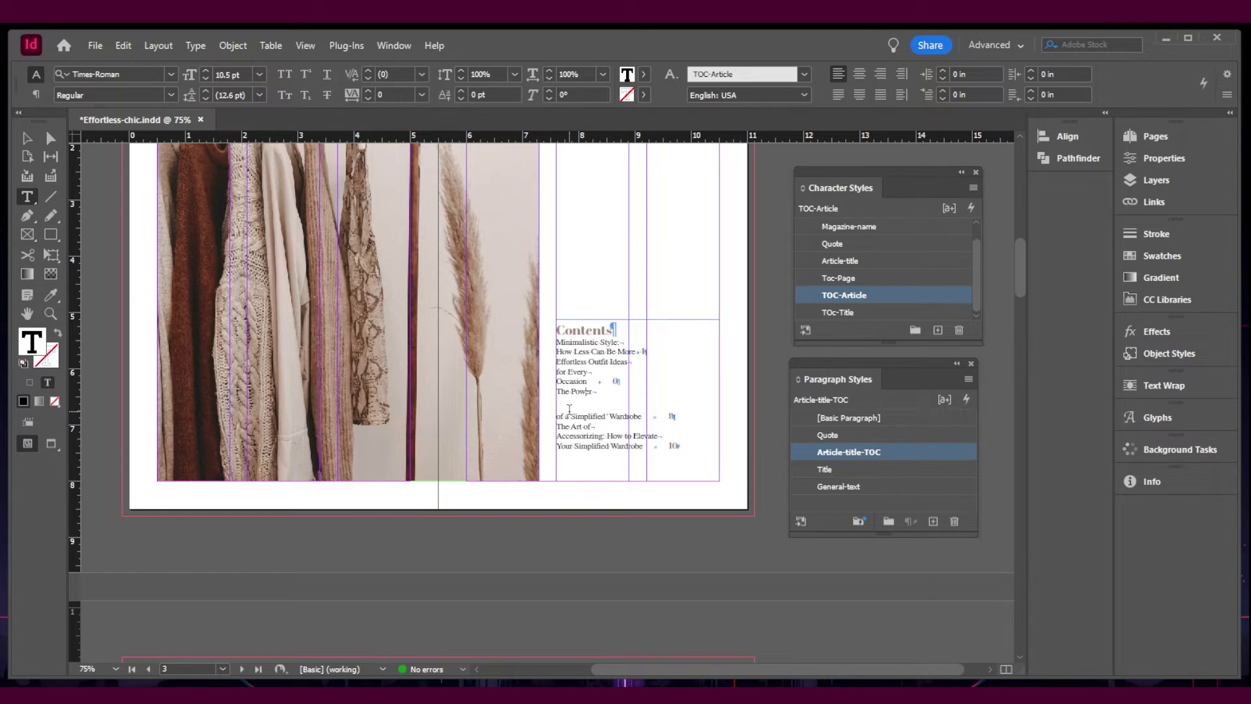
{"action": "left_click_drag", "start_coordinate": [572, 408], "coordinate": [671, 424]}
{"action": "left_click", "coordinate": [647, 414]}
{"action": "double_click", "coordinate": [649, 417]}
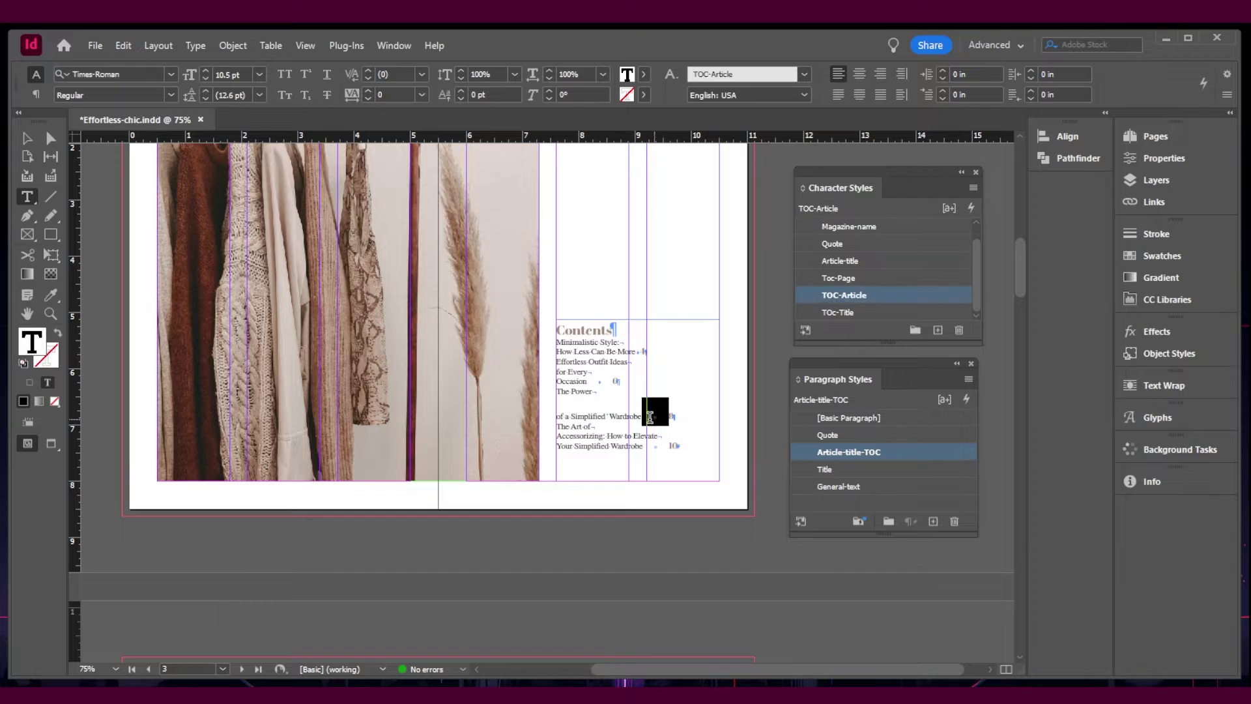
{"action": "left_click", "coordinate": [671, 415]}
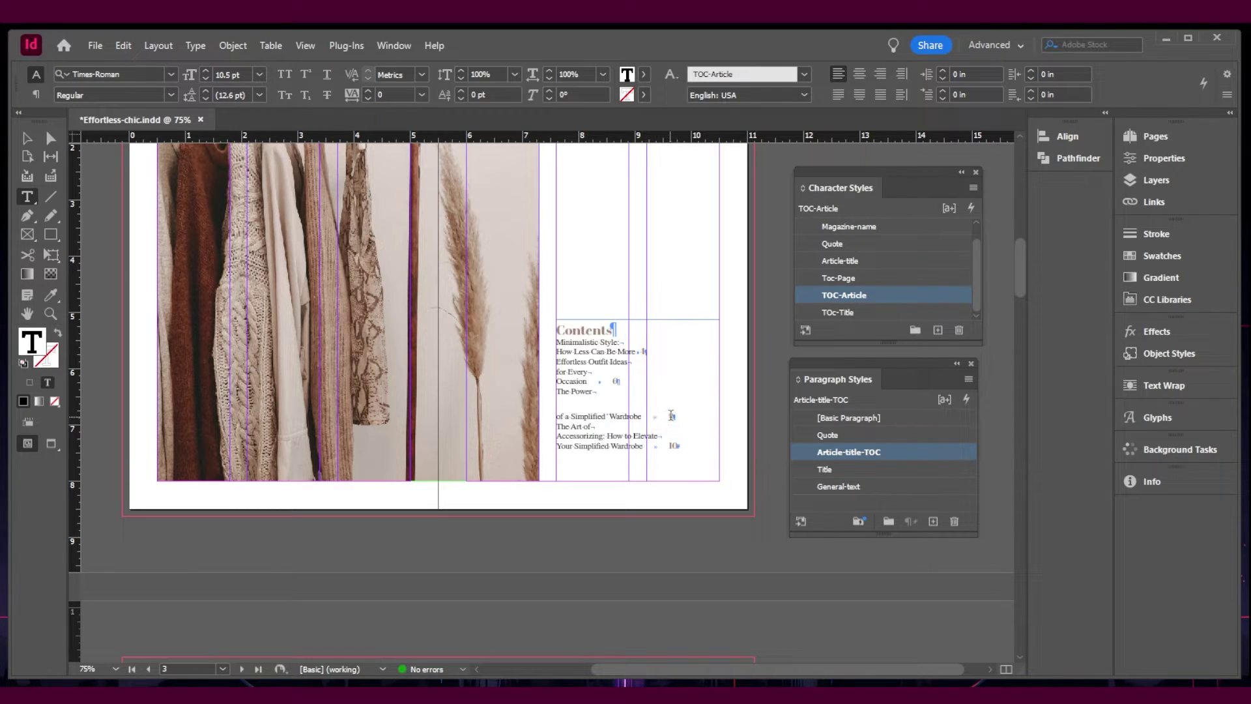
{"action": "left_click", "coordinate": [675, 415]}
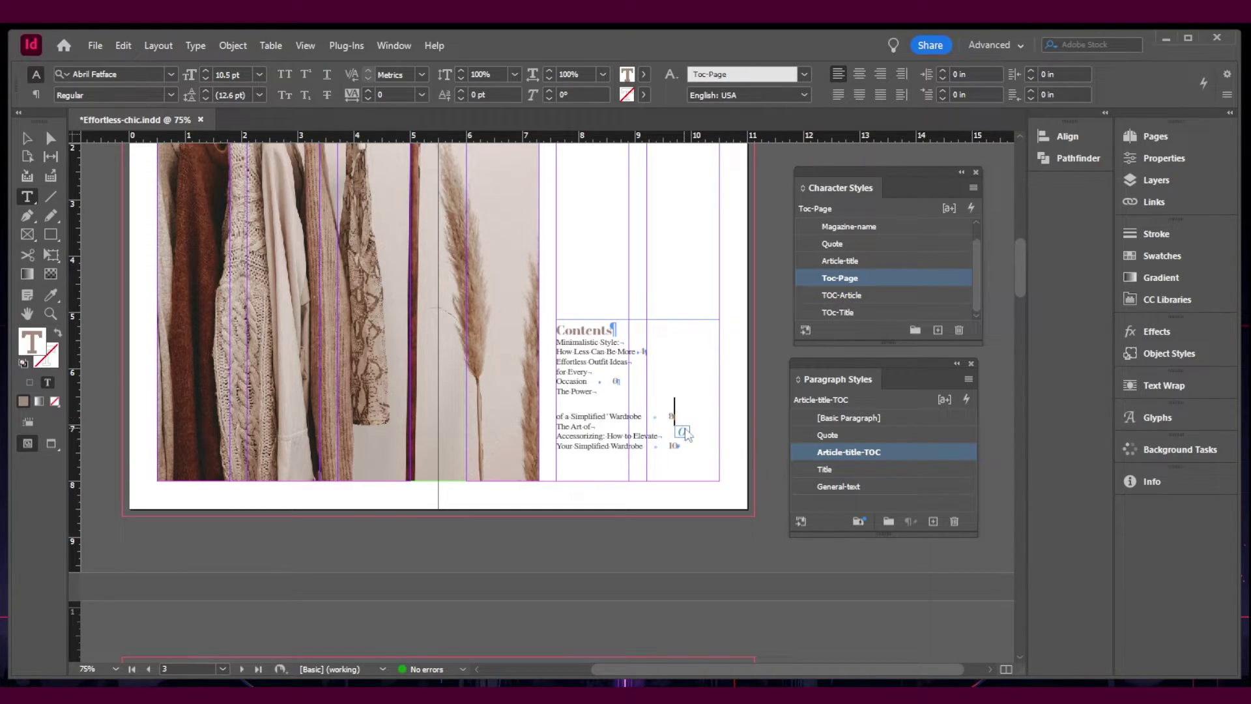
{"action": "left_click", "coordinate": [683, 432]}
{"action": "left_click", "coordinate": [558, 417]}
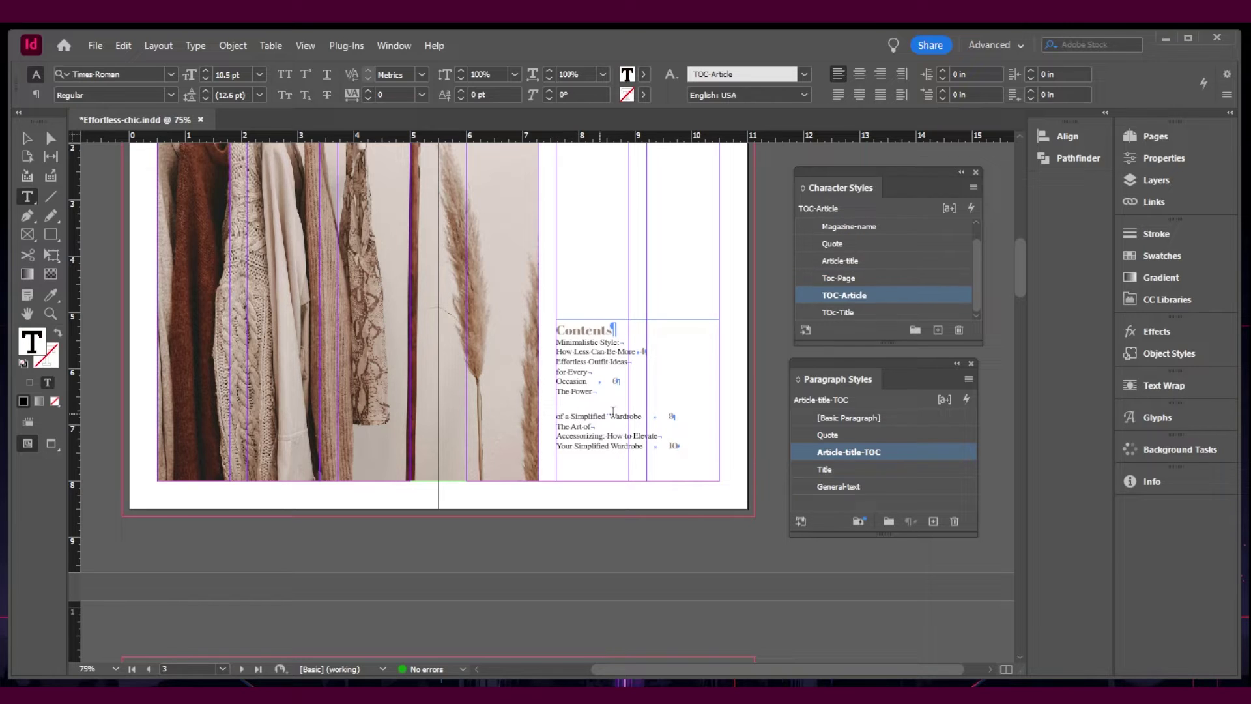
Step: Try deleting the blank line, undo it, then apply TOC-Article to all entries from Minimalistic Style onward
{"action": "key", "text": "BackSpace"}
{"action": "key", "text": "ctrl+z"}
{"action": "left_click_drag", "start_coordinate": [708, 455], "coordinate": [534, 339]}
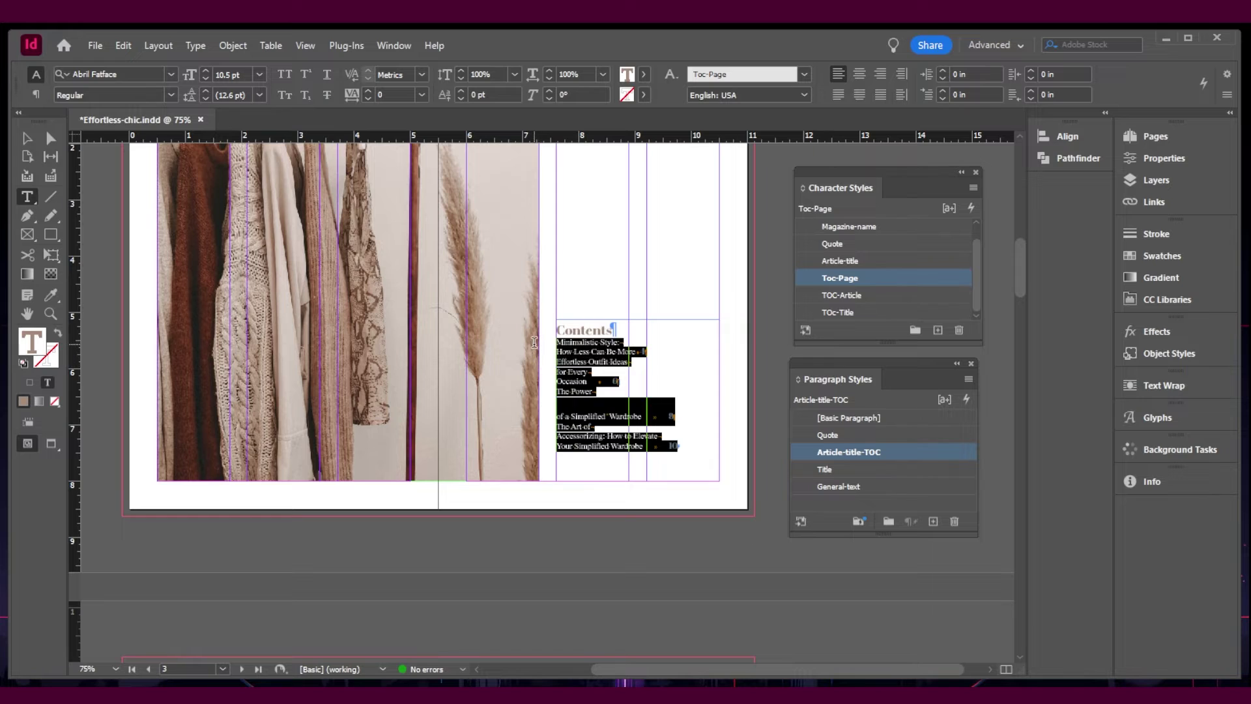
{"action": "left_click", "coordinate": [874, 296]}
Step: Reapply the Toc-Page style to each entry's page number, including 6, 8 and 10
{"action": "left_click", "coordinate": [642, 352]}
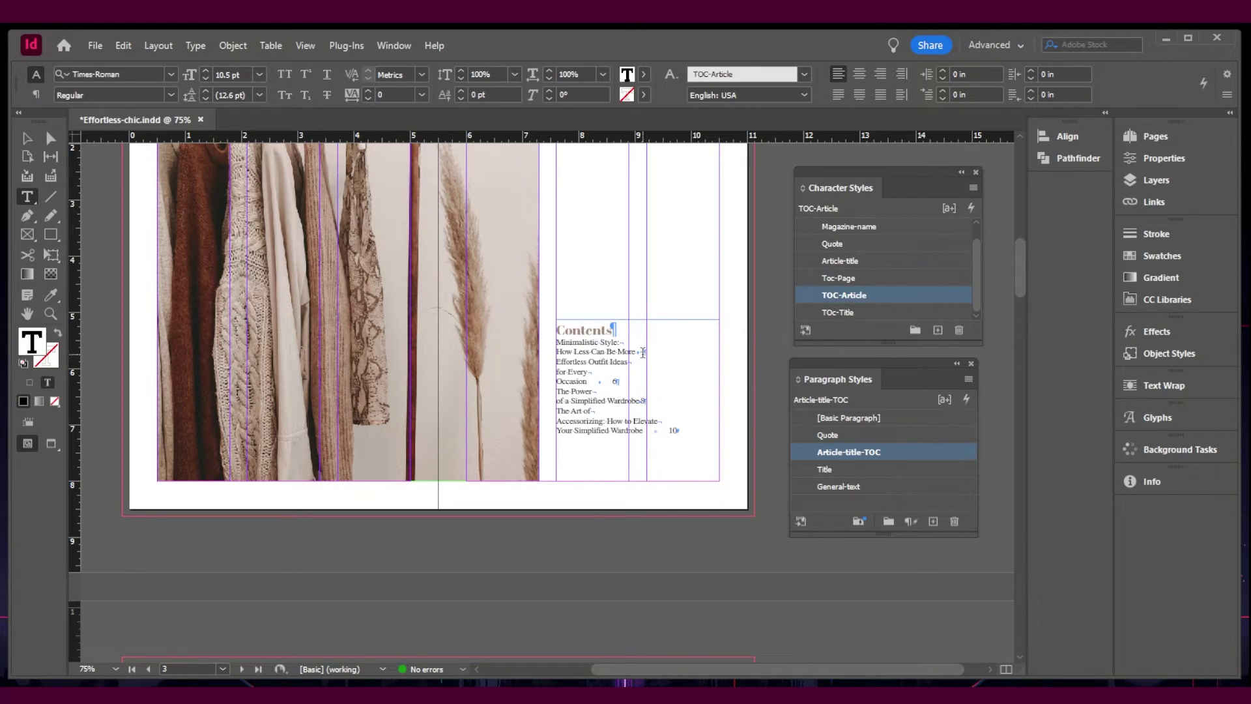
{"action": "left_click_drag", "start_coordinate": [642, 353], "coordinate": [646, 352]}
{"action": "left_click", "coordinate": [847, 279]}
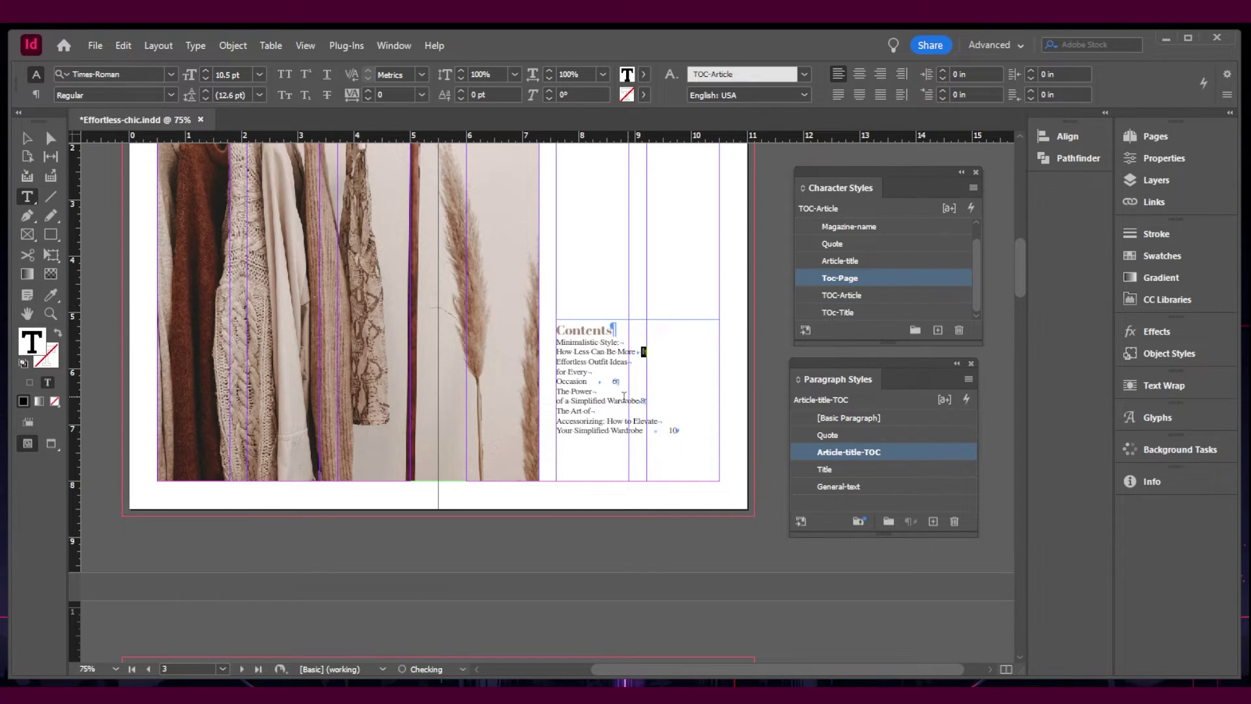
{"action": "left_click_drag", "start_coordinate": [620, 382], "coordinate": [612, 382]}
{"action": "left_click", "coordinate": [870, 278]}
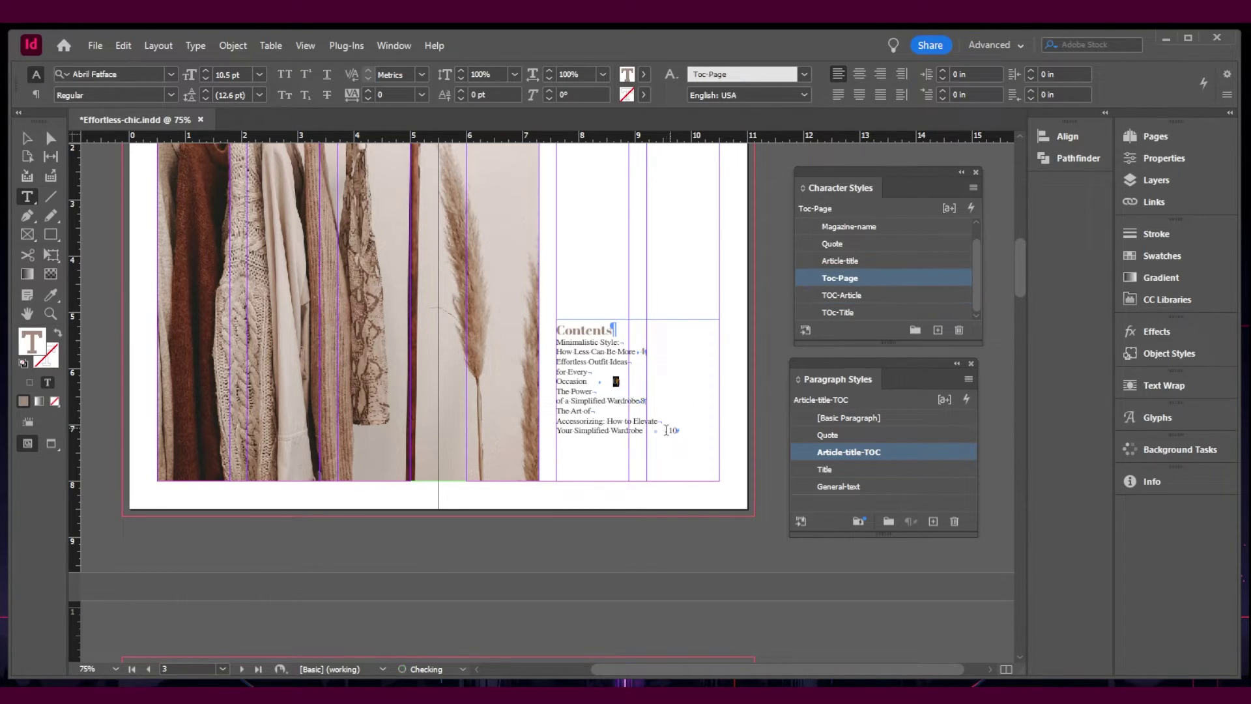
{"action": "left_click_drag", "start_coordinate": [667, 430], "coordinate": [641, 400]}
{"action": "left_click", "coordinate": [845, 280]}
Step: Add a tab stop for the Contents frame and move it to 2.6806 in, then return to the text
{"action": "left_click", "coordinate": [27, 138]}
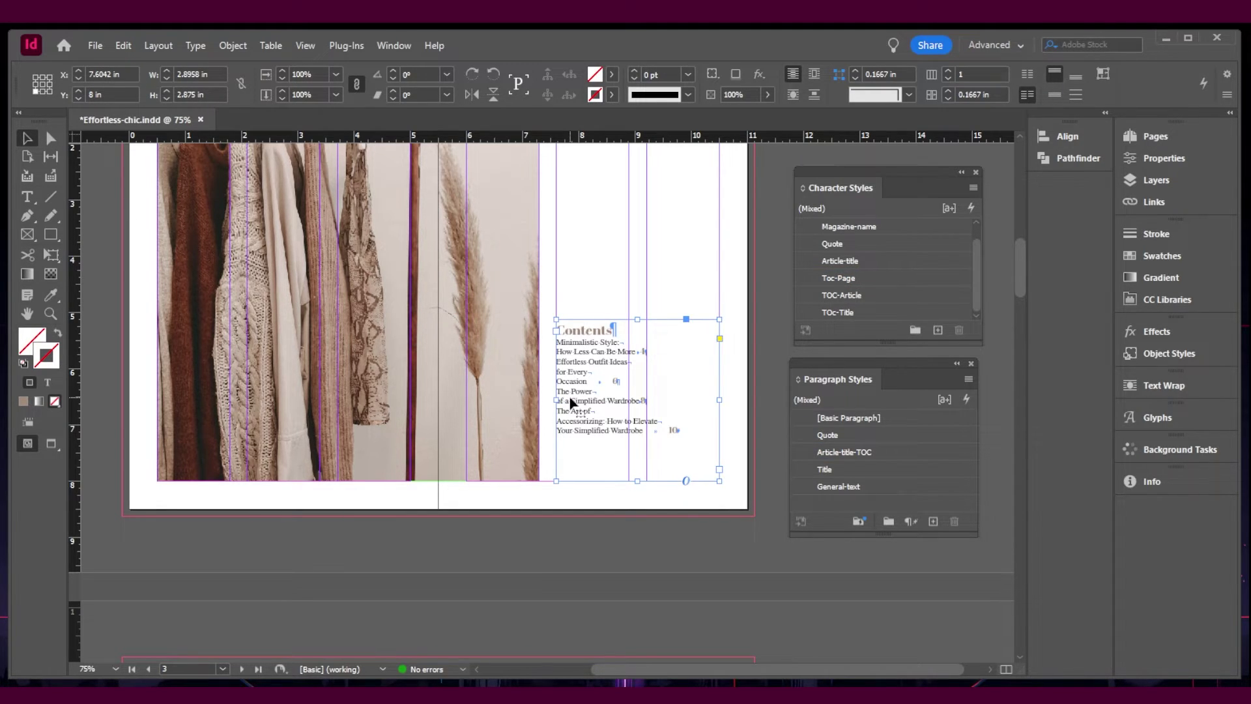
{"action": "key", "text": "ctrl+shift+t"}
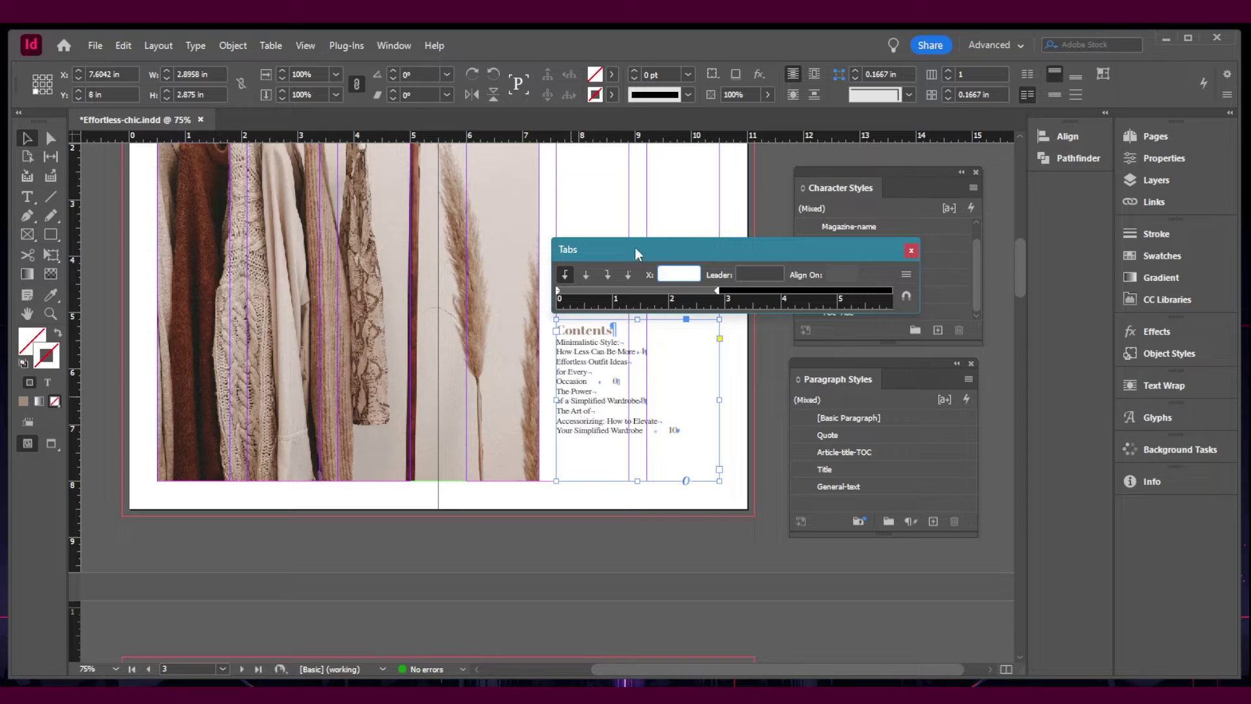
{"action": "left_click", "coordinate": [703, 289]}
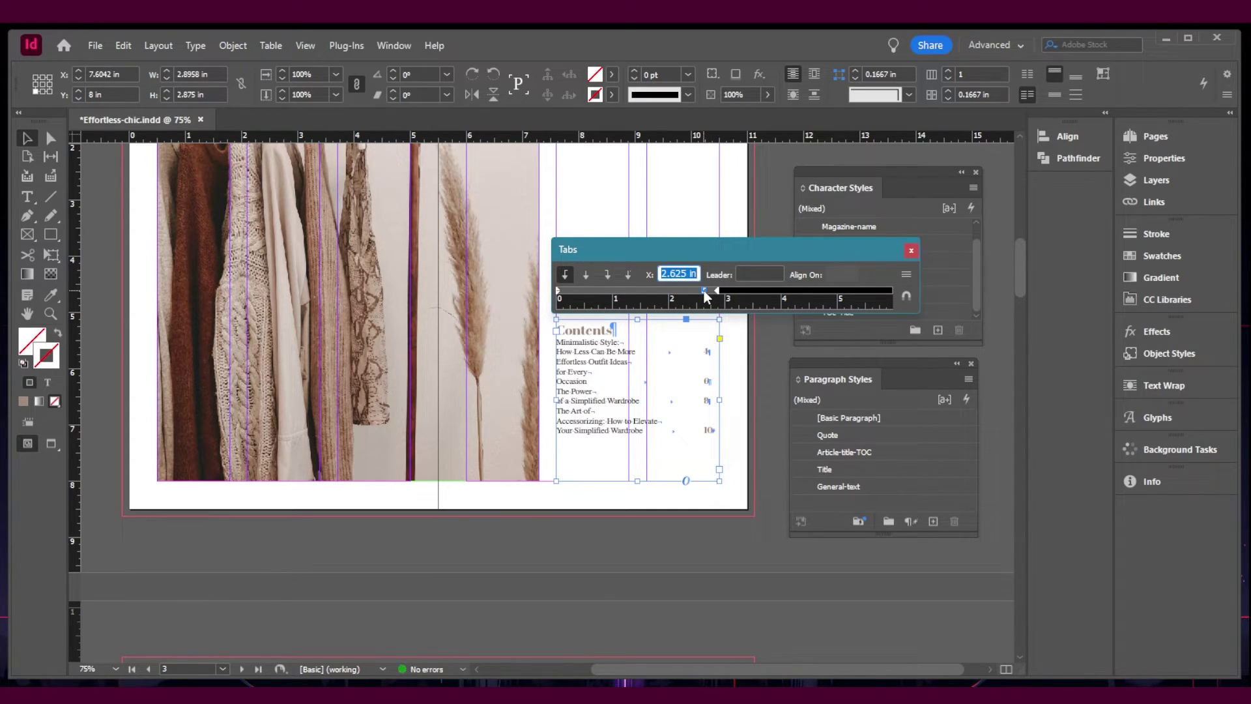
{"action": "left_click_drag", "start_coordinate": [704, 290], "coordinate": [707, 291]}
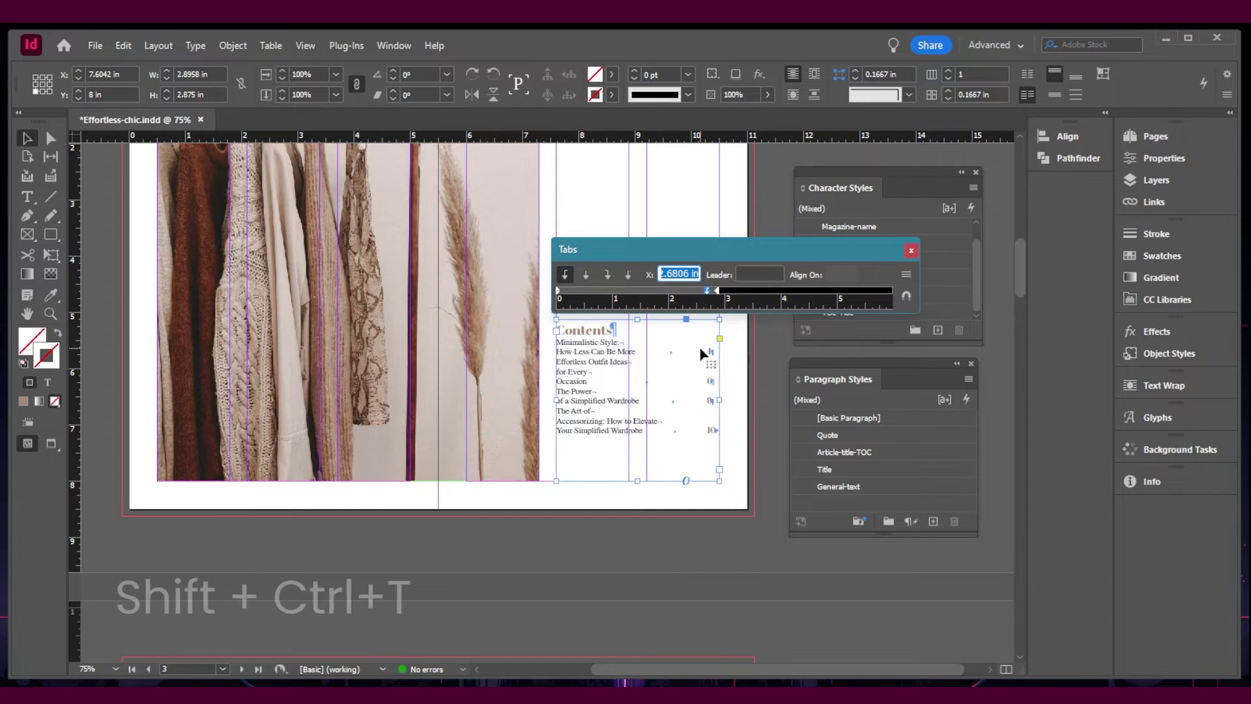
{"action": "double_click", "coordinate": [580, 404]}
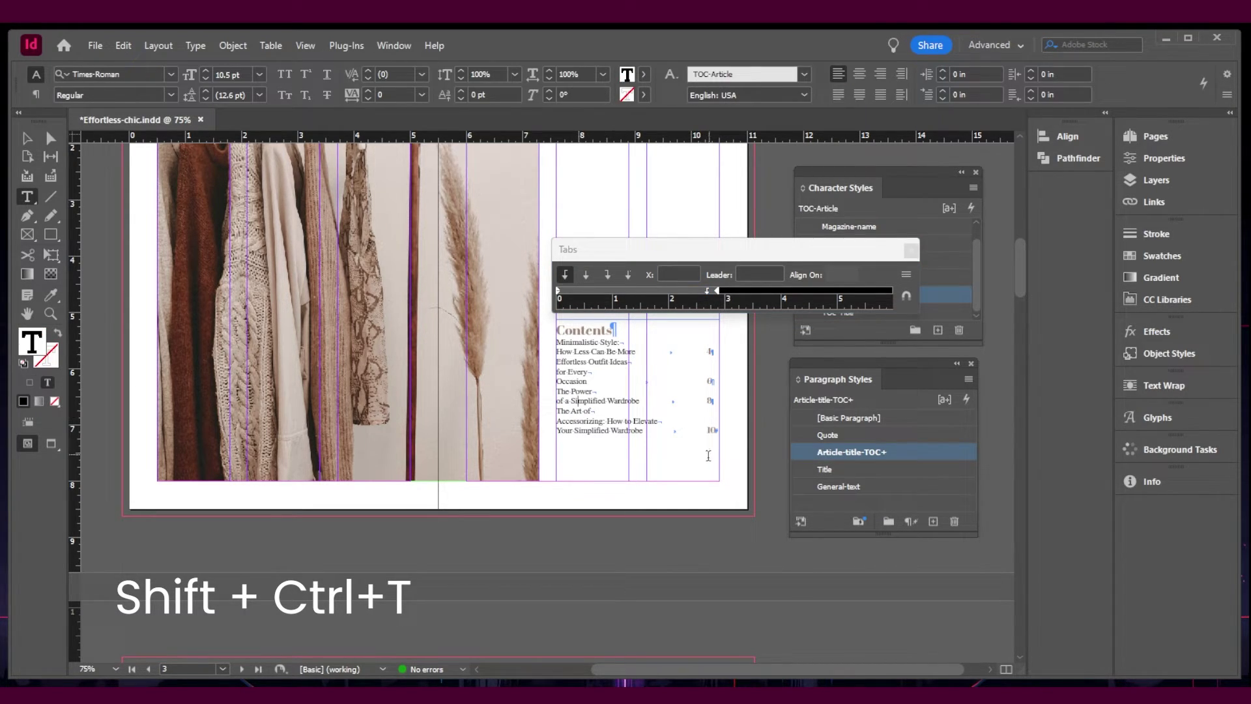
Step: Give all Contents paragraphs 0.125 in of space after
{"action": "left_click_drag", "start_coordinate": [715, 431], "coordinate": [559, 333]}
{"action": "left_click", "coordinate": [35, 95]}
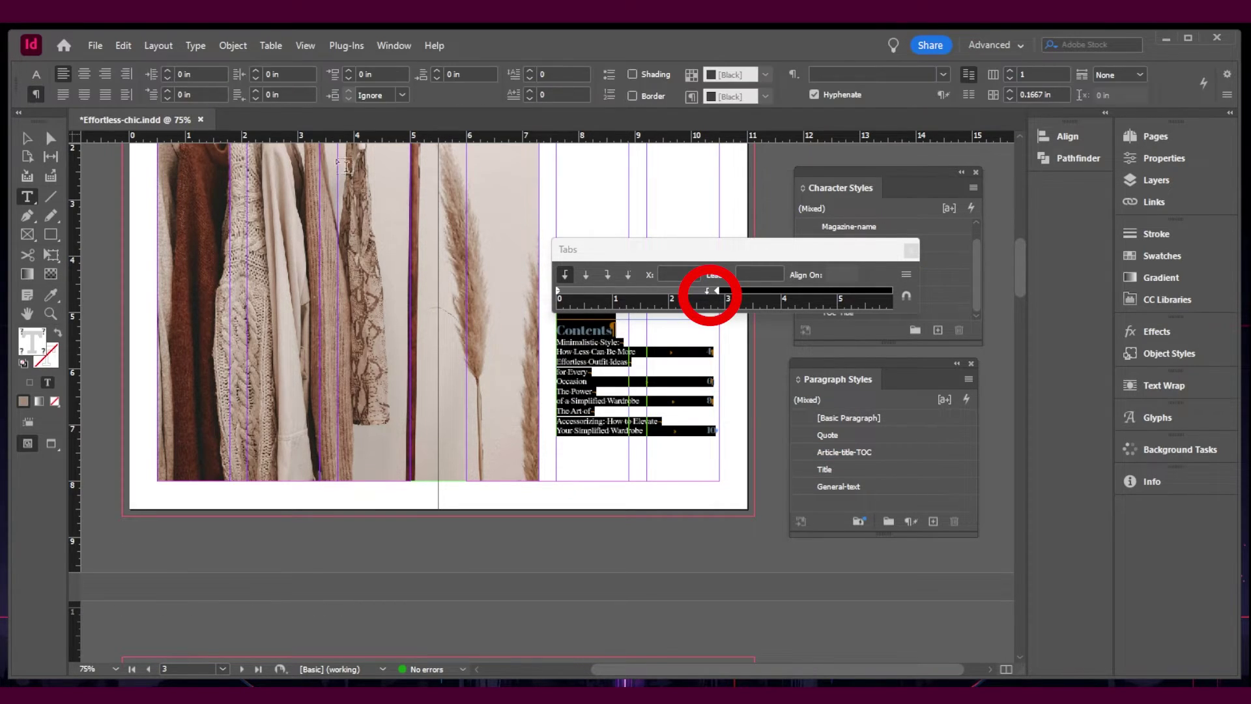
{"action": "left_click", "coordinate": [436, 71]}
{"action": "left_click", "coordinate": [437, 71]}
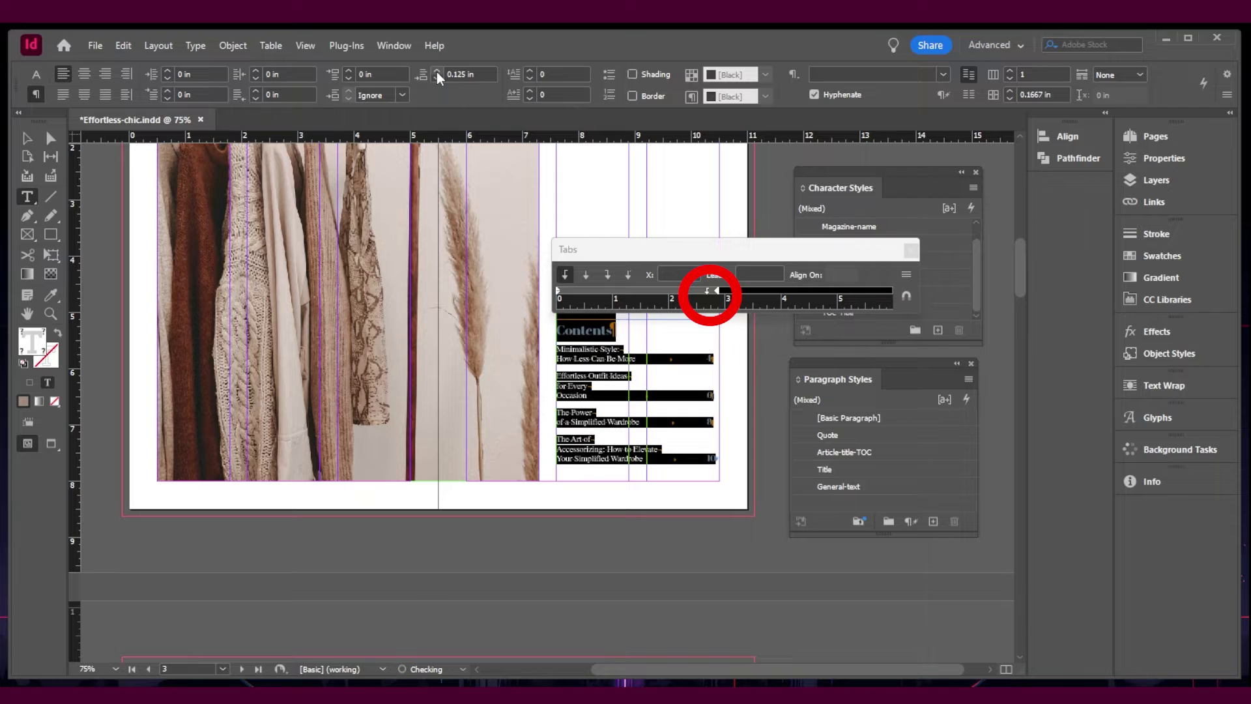
Step: Rebalance forced line breaks so 'The Power of a Simplified Wardrobe' fits on one line, others on two
{"action": "left_click", "coordinate": [581, 448]}
{"action": "left_click", "coordinate": [556, 448]}
{"action": "key", "text": "BackSpace"}
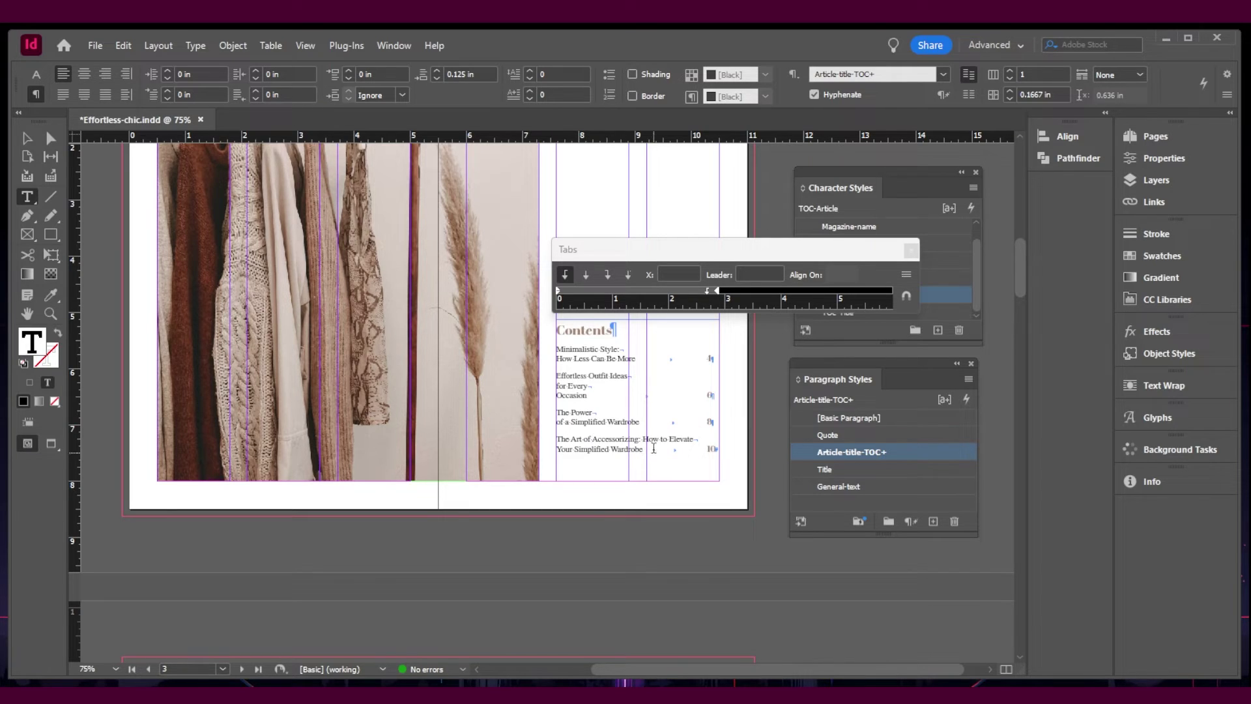
{"action": "left_click", "coordinate": [644, 438]}
{"action": "key", "text": "shift+Return"}
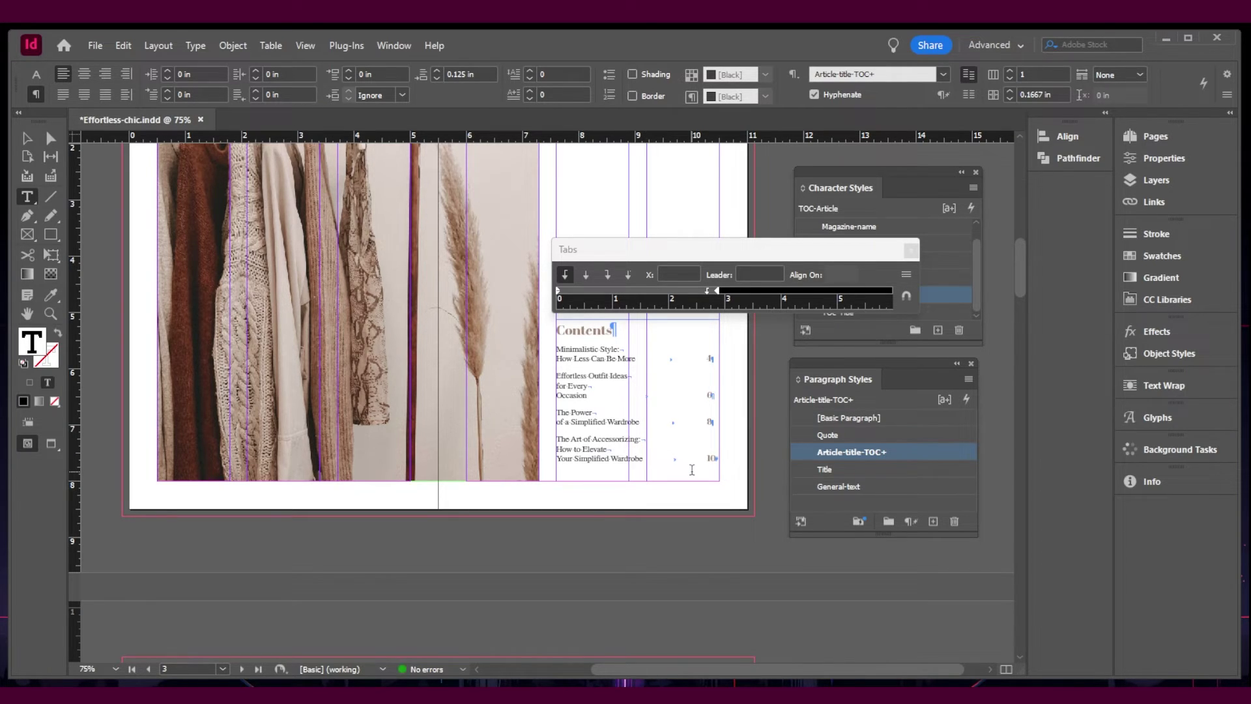
{"action": "key", "text": "End"}
{"action": "key", "text": "Delete"}
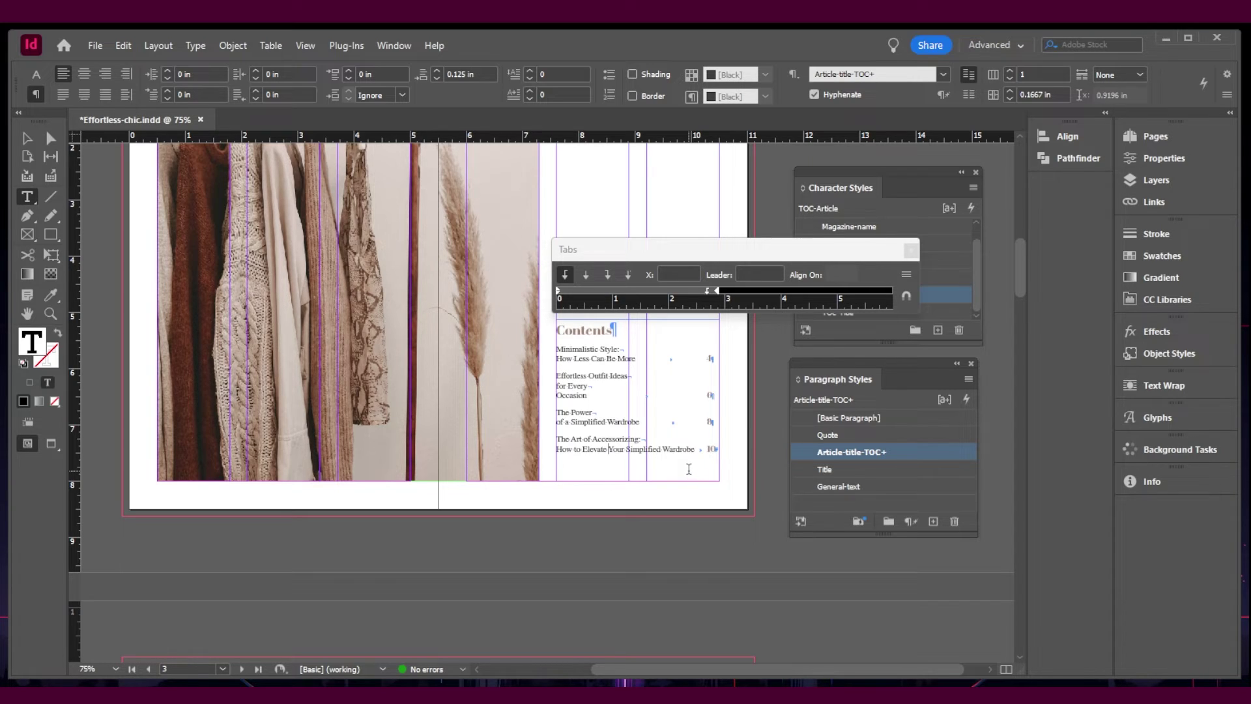
{"action": "left_click", "coordinate": [559, 422]}
{"action": "key", "text": "BackSpace"}
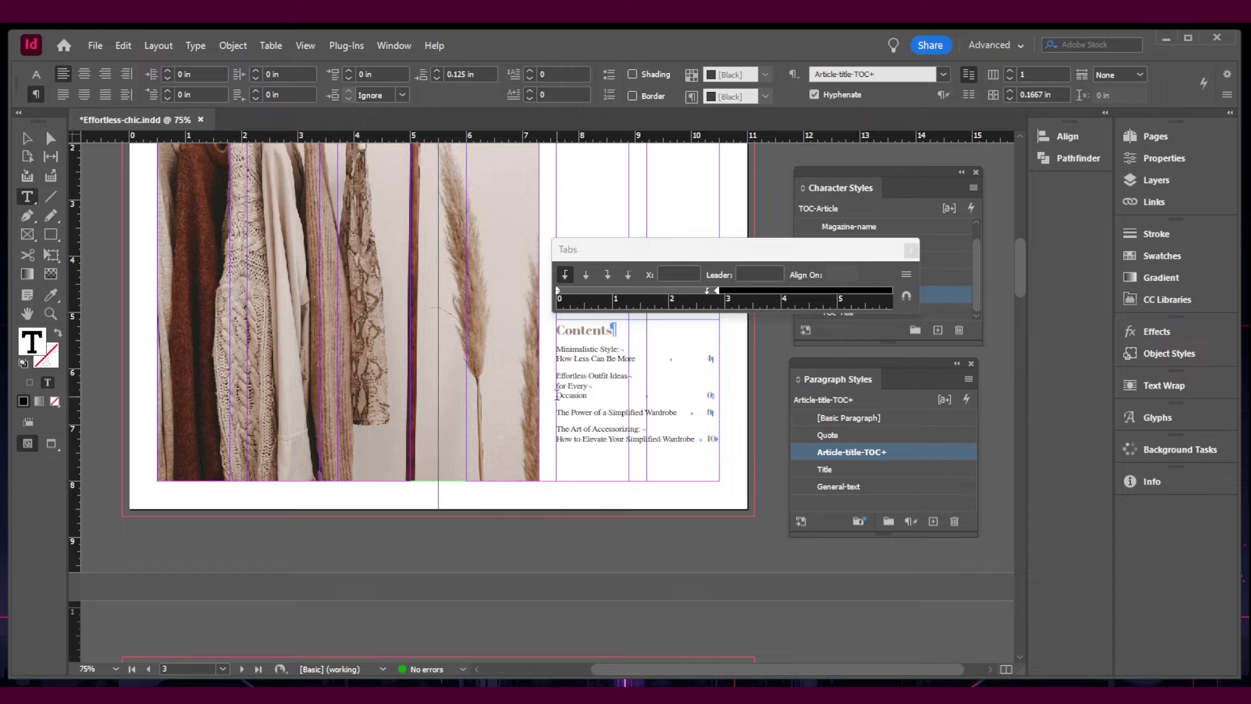
{"action": "key", "text": "BackSpace"}
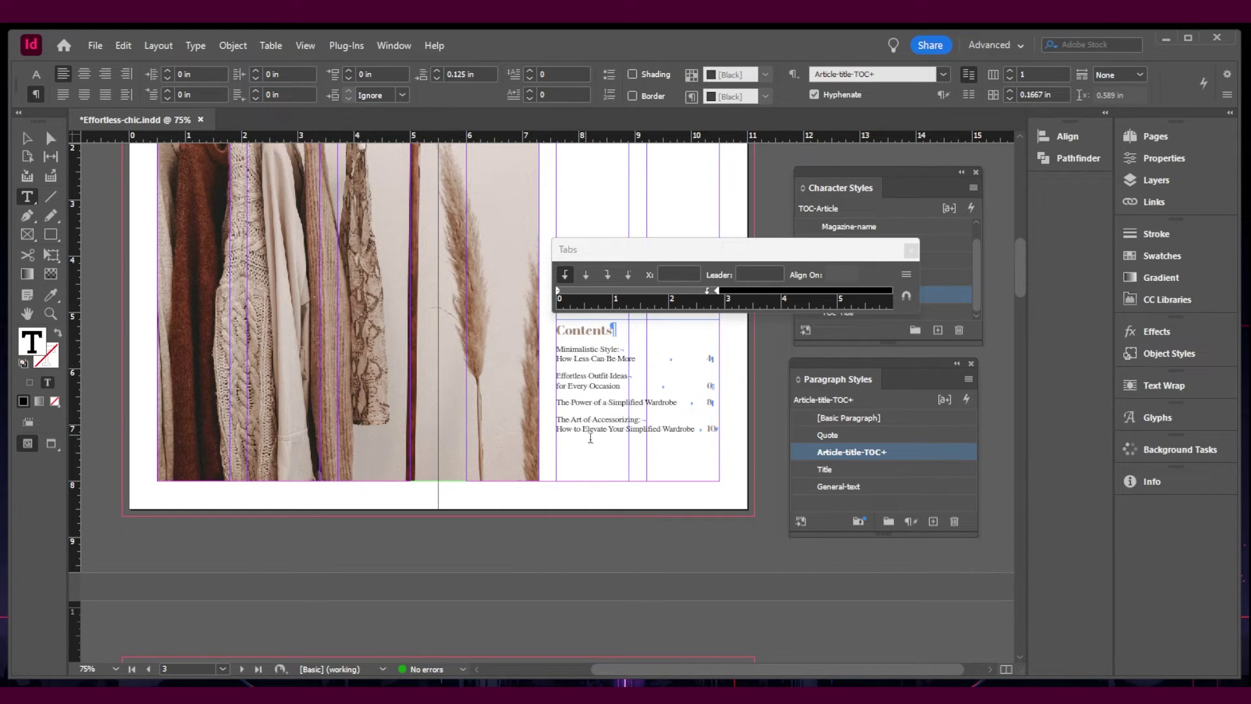
Step: Shorten the Contents frame to 2.08 in, level with the photo's bottom, and switch to Preview mode
{"action": "left_click", "coordinate": [23, 138]}
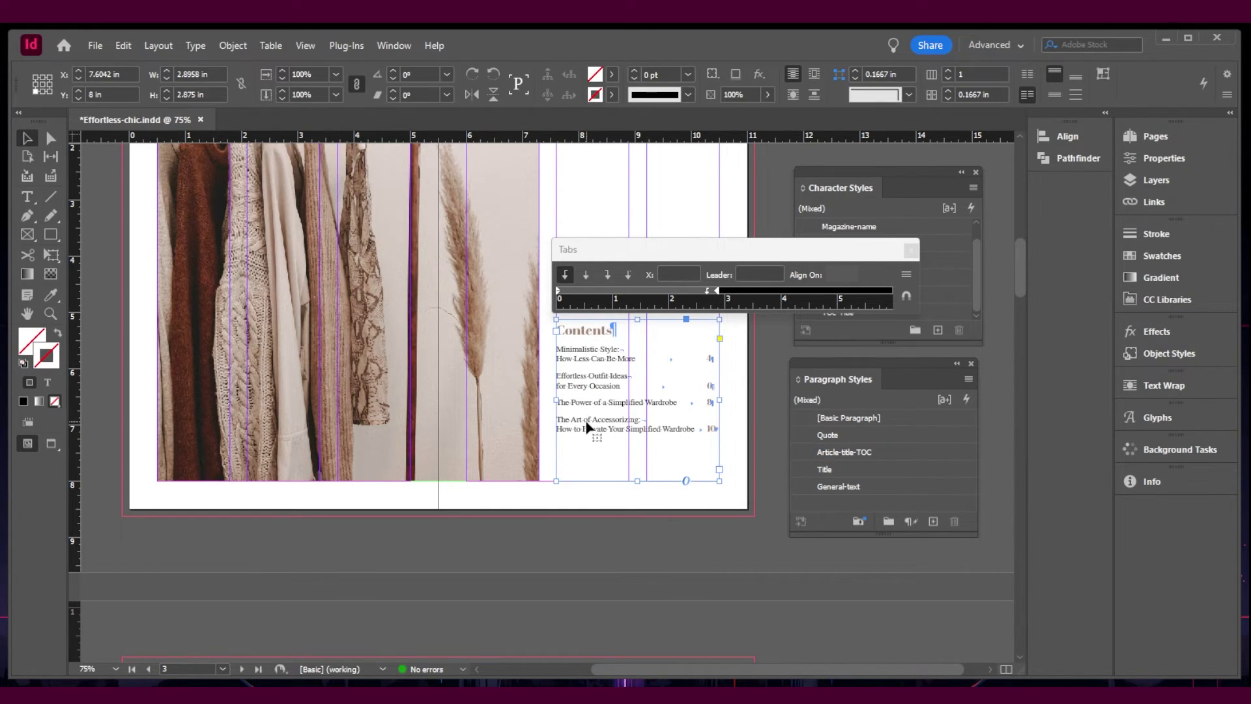
{"action": "left_click", "coordinate": [639, 313]}
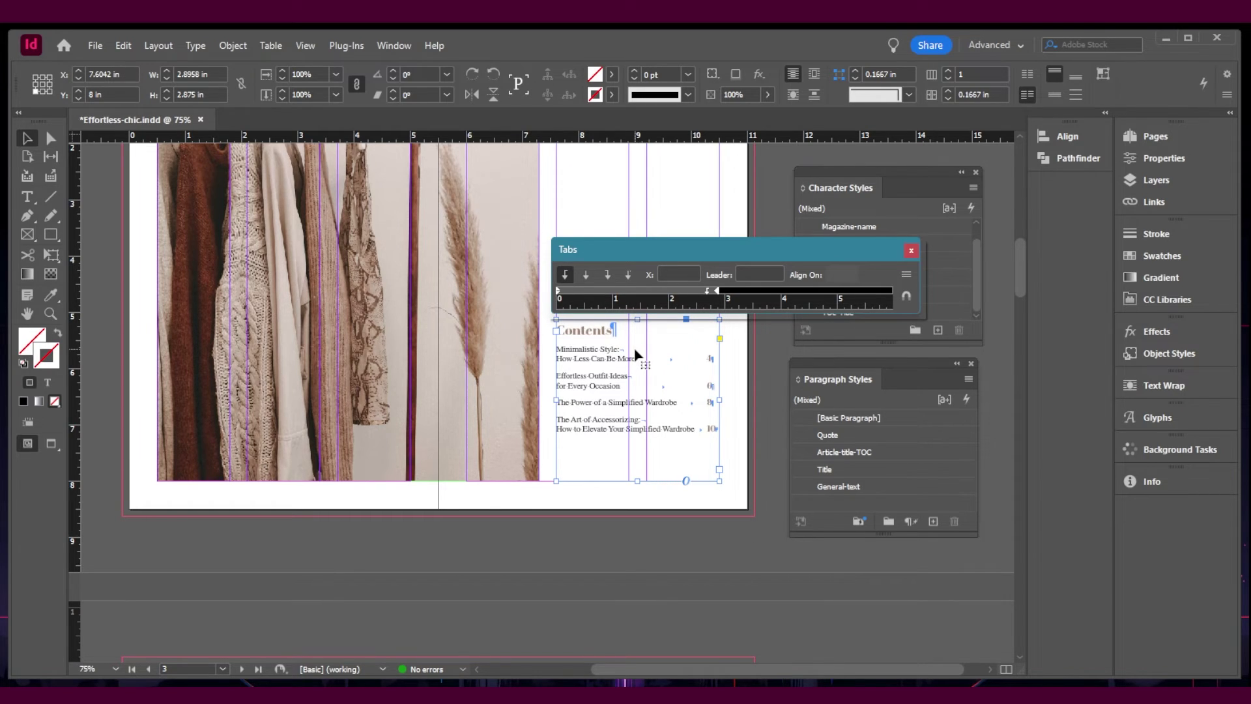
{"action": "left_click_drag", "start_coordinate": [637, 320], "coordinate": [638, 363]}
{"action": "left_click", "coordinate": [677, 332]}
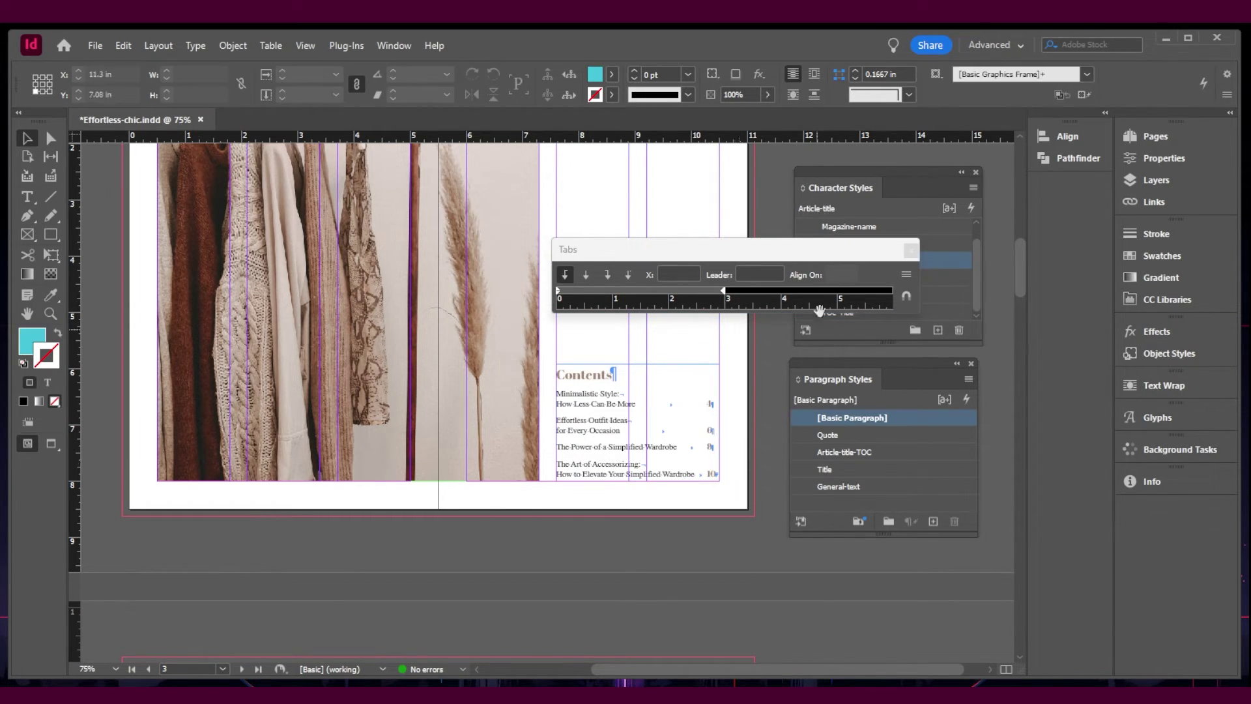
{"action": "key", "text": "w"}
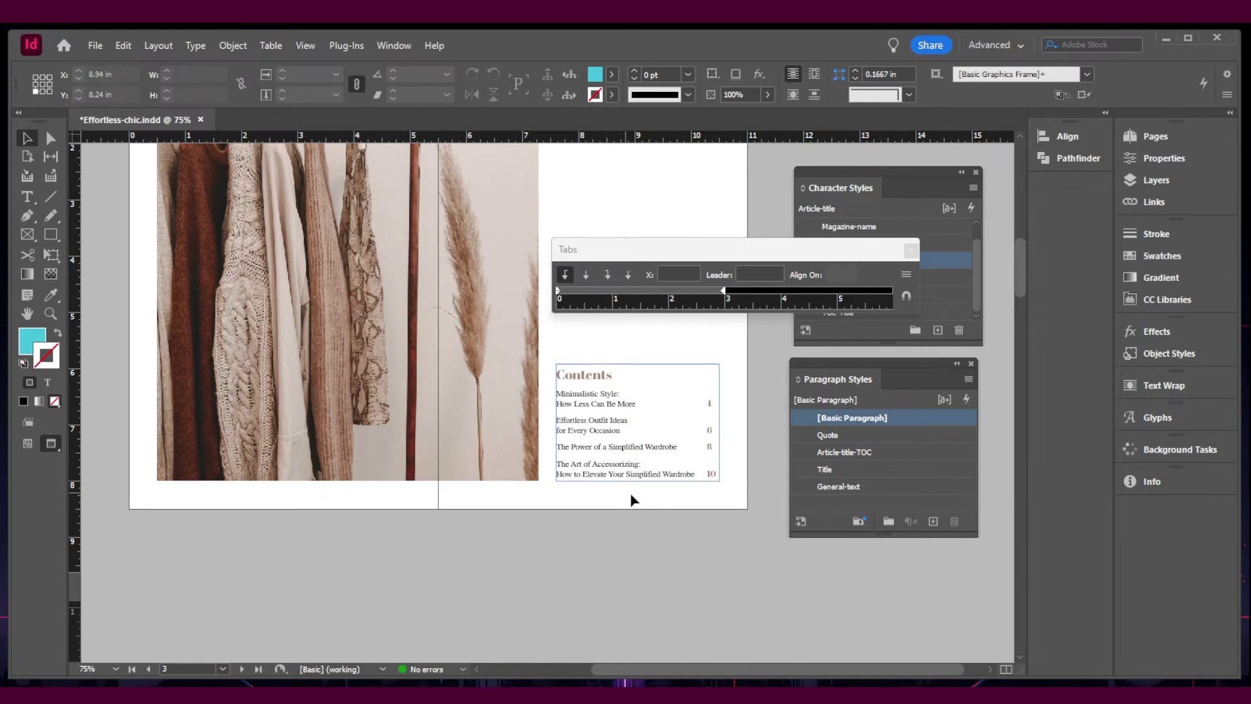